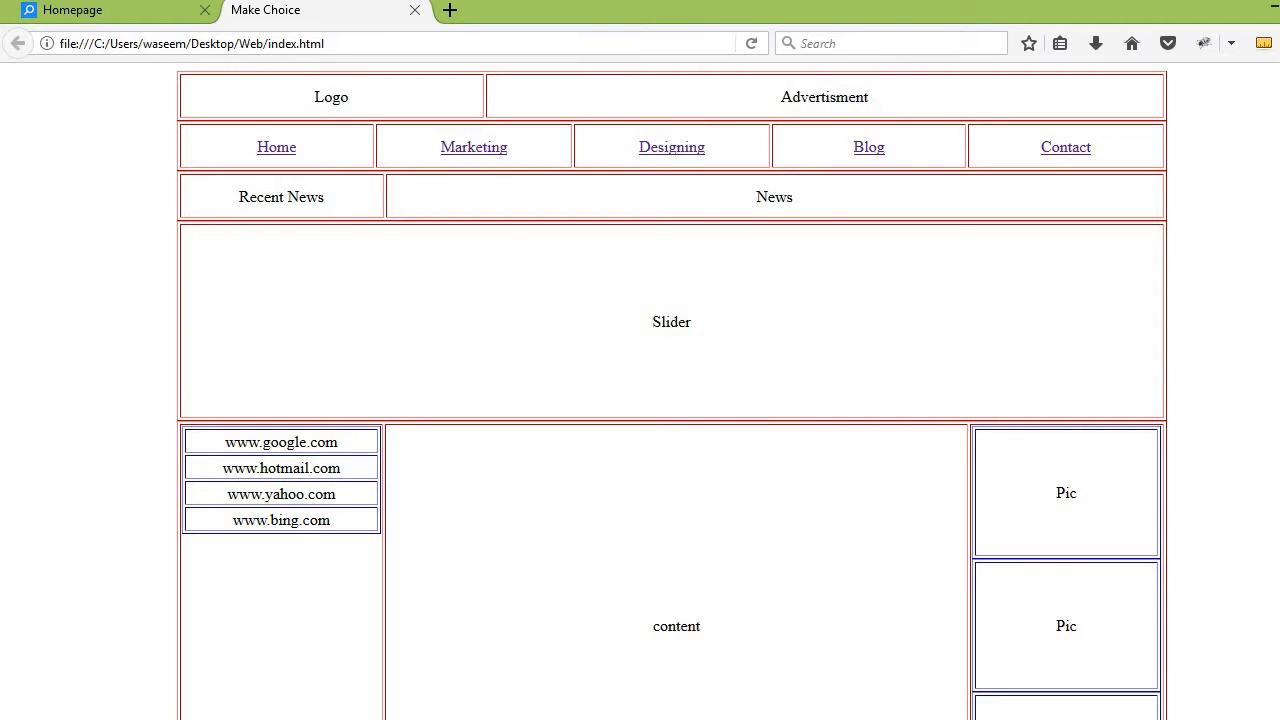
# - Review the home page layout down to the footer, and view the Marketing, Designing, Blog and Contact pages
pyautogui.scroll(-3, 624, 466)
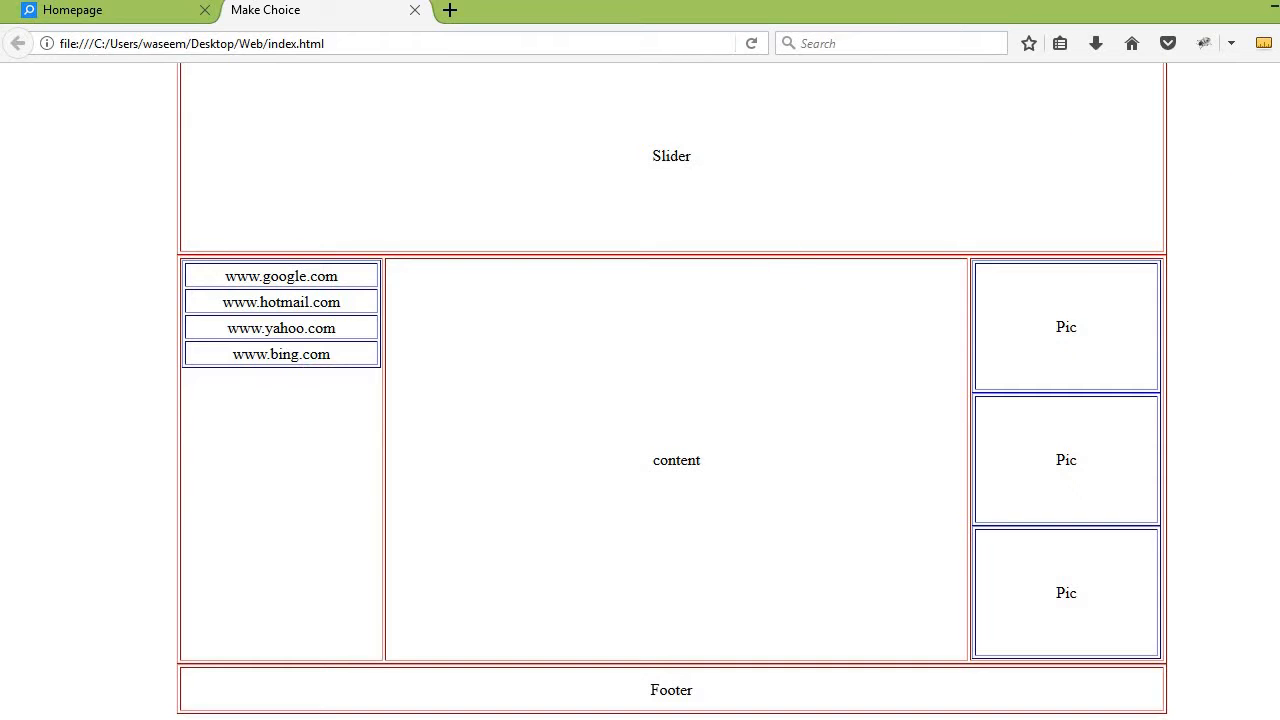
pyautogui.scroll(3, 671, 400)
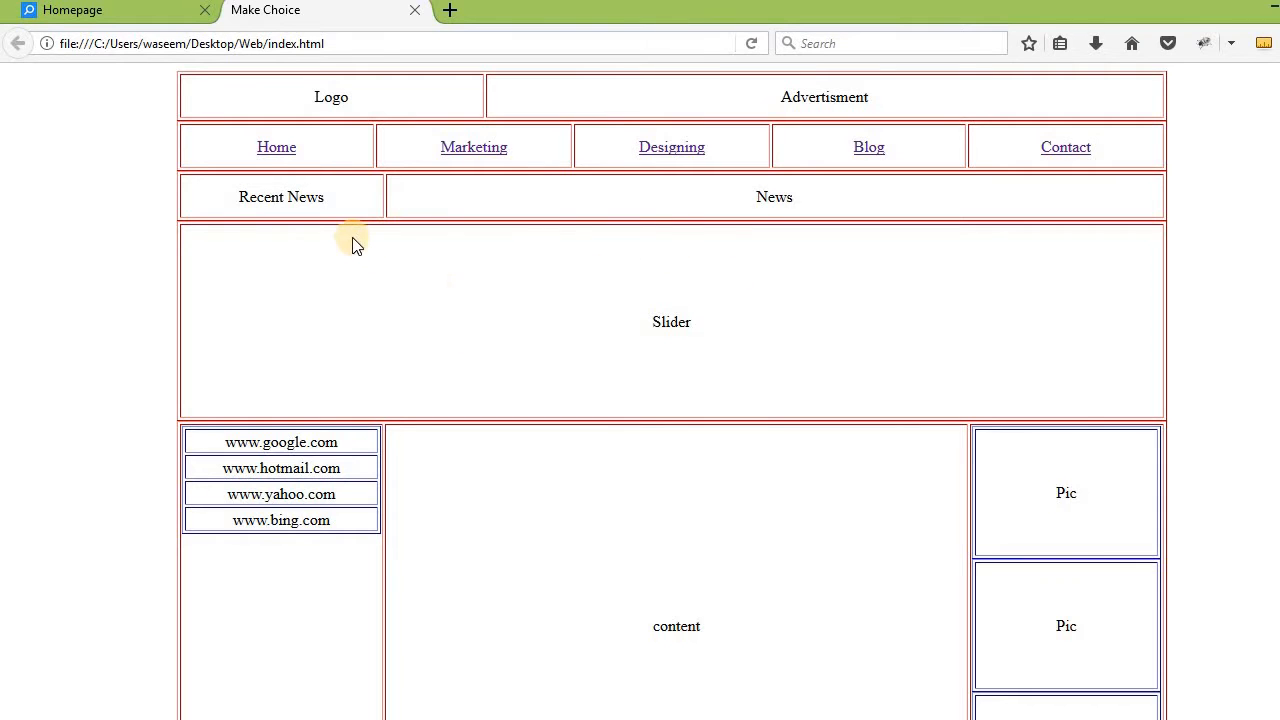
pyautogui.click(474, 150)
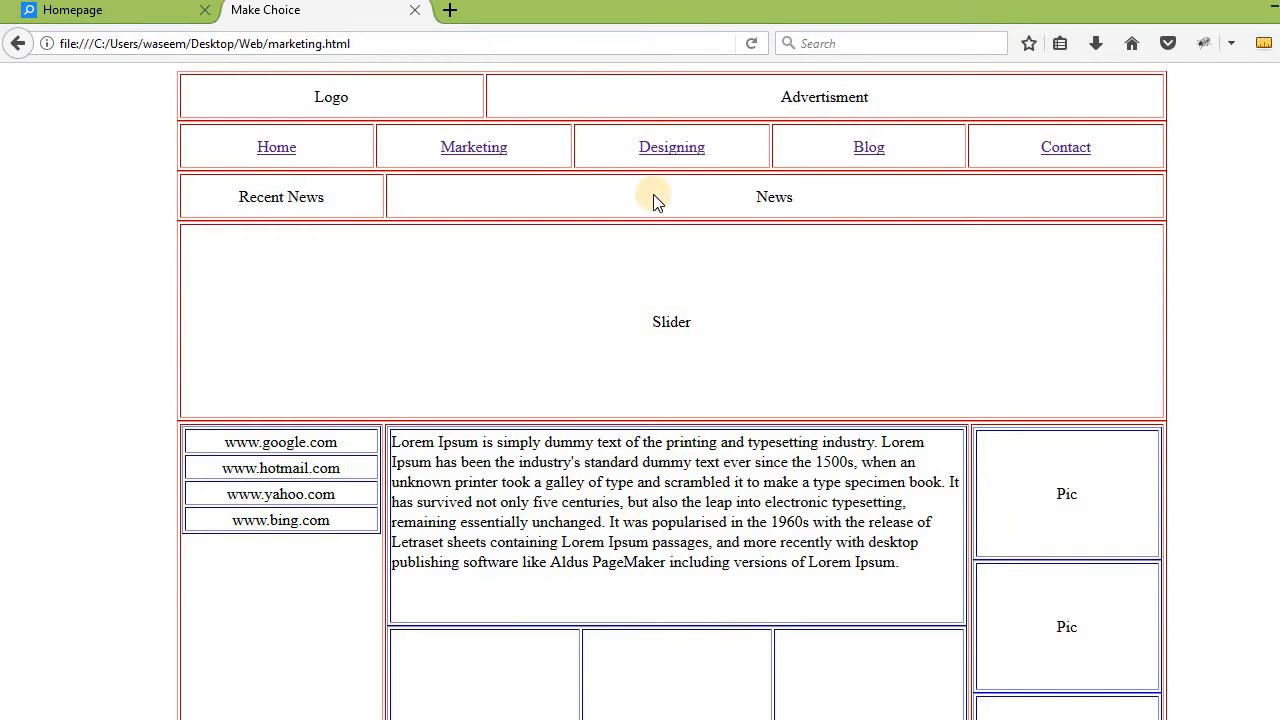
pyautogui.click(678, 152)
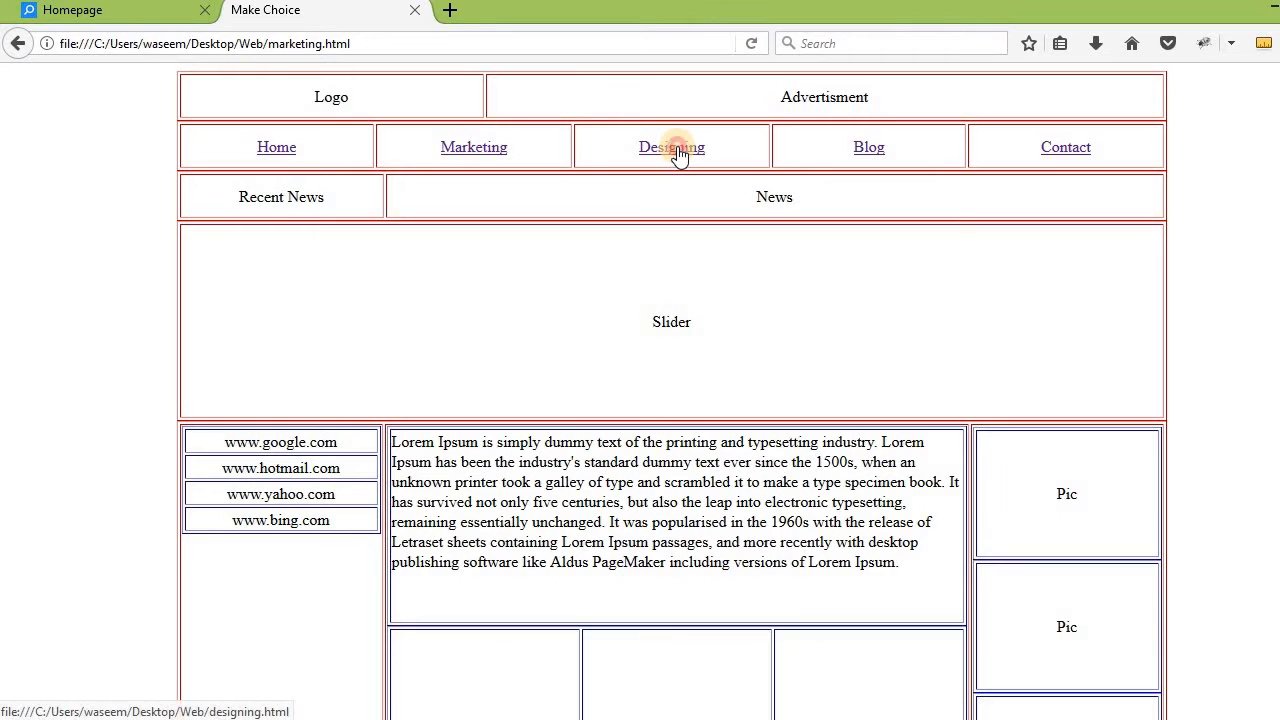
pyautogui.click(870, 149)
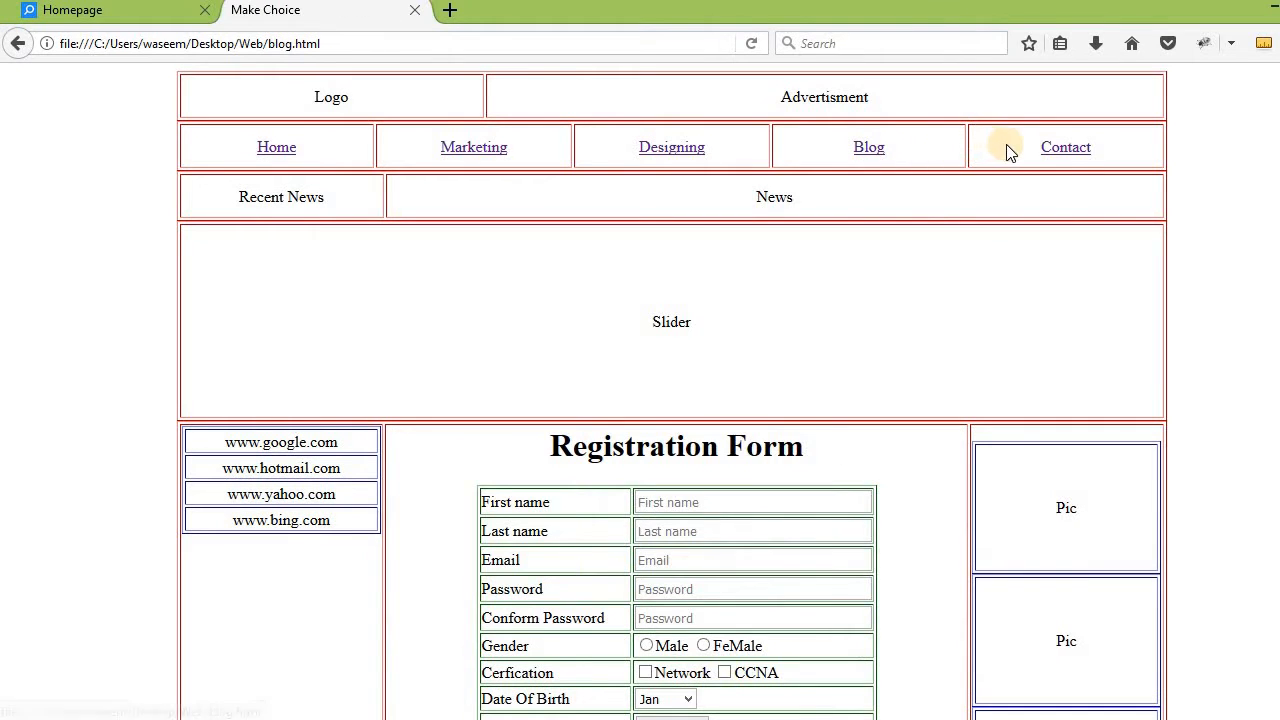
pyautogui.click(1088, 160)
# - Try the Male and Network options in the Blog page's registration form and return to the Home page
pyautogui.click(871, 149)
pyautogui.scroll(-2, 790, 476)
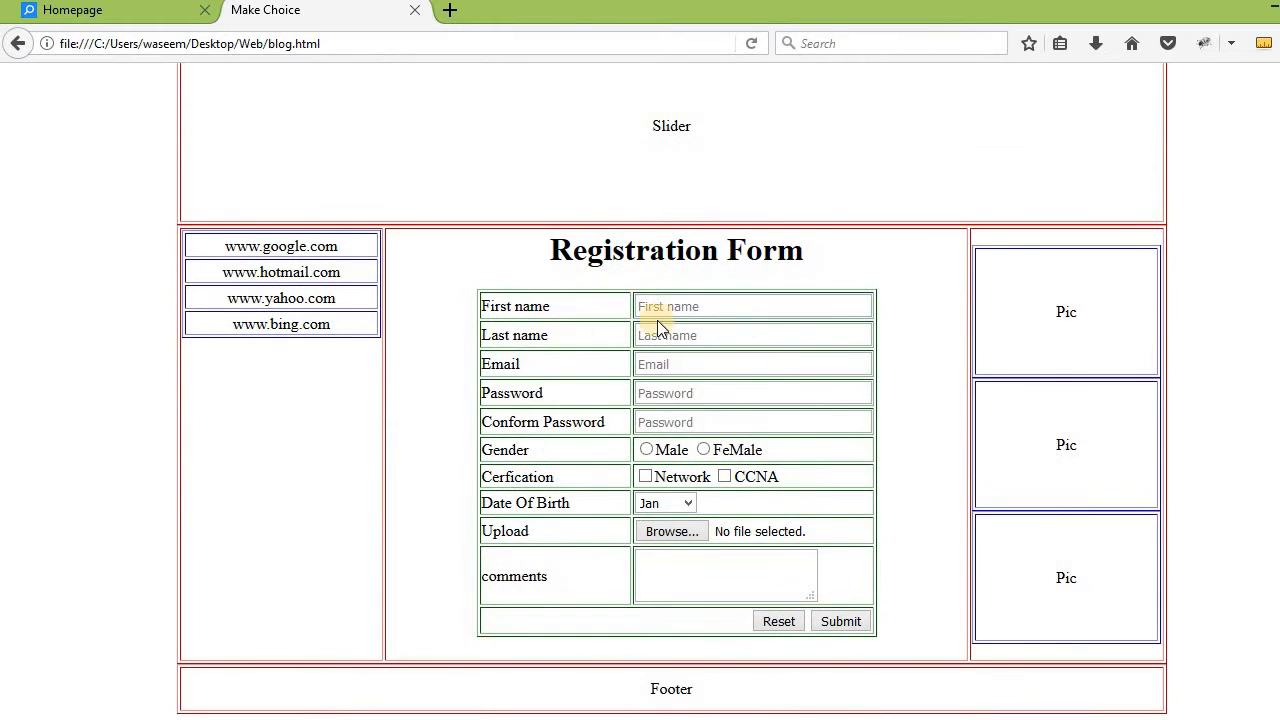
pyautogui.click(645, 477)
pyautogui.scroll(3, 671, 390)
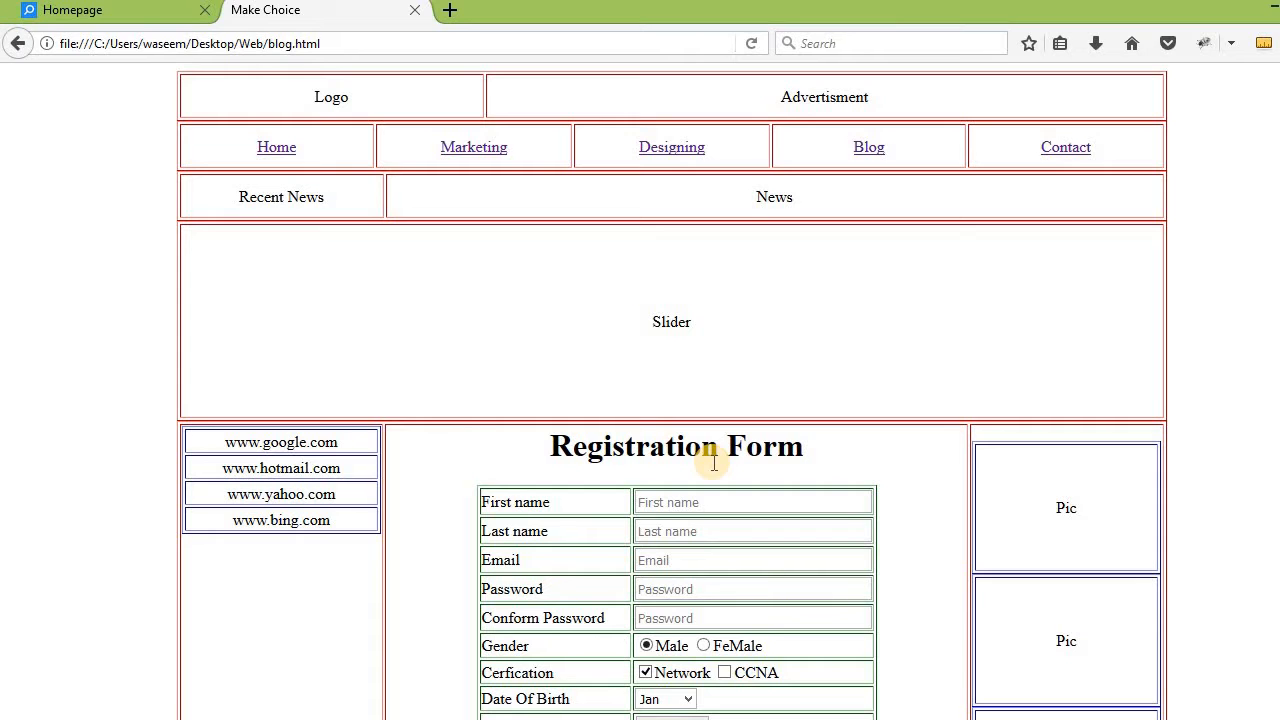
pyautogui.click(278, 160)
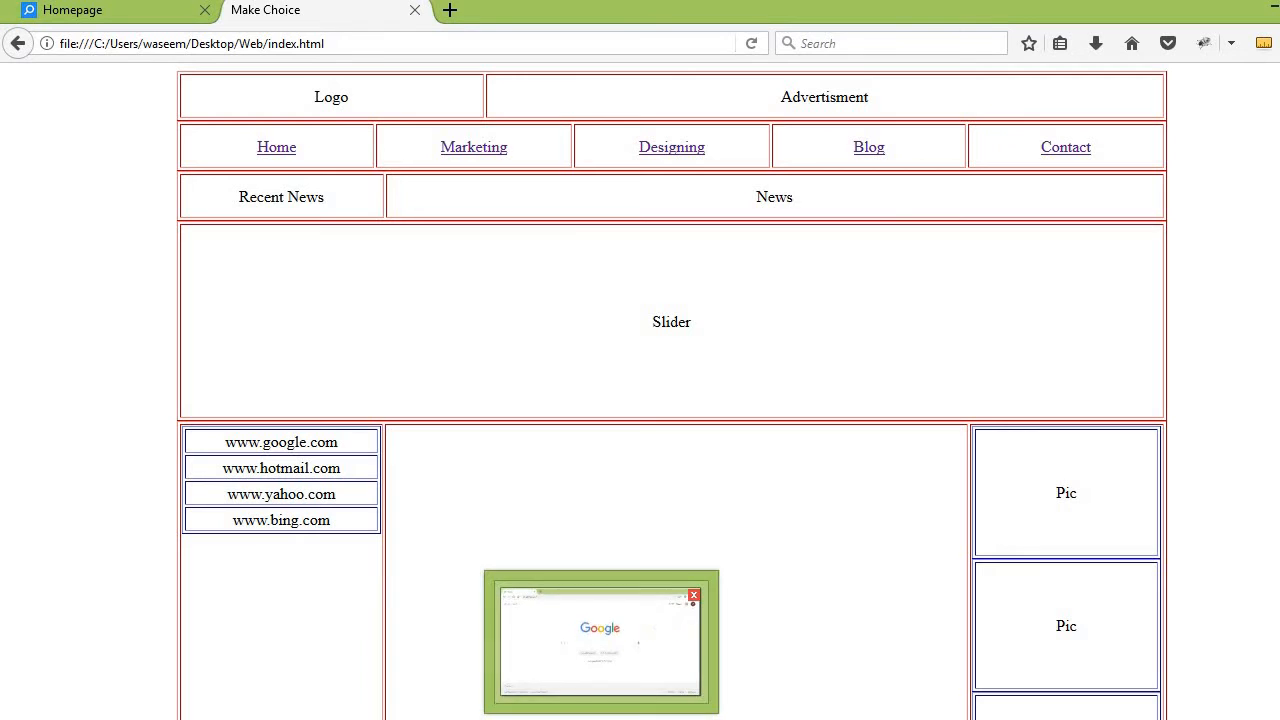
# - Switch to Chrome, search Google for "amazing slider software" and open the amazingslider.com Free Downloads for Windows & Mac page
pyautogui.click(601, 715)
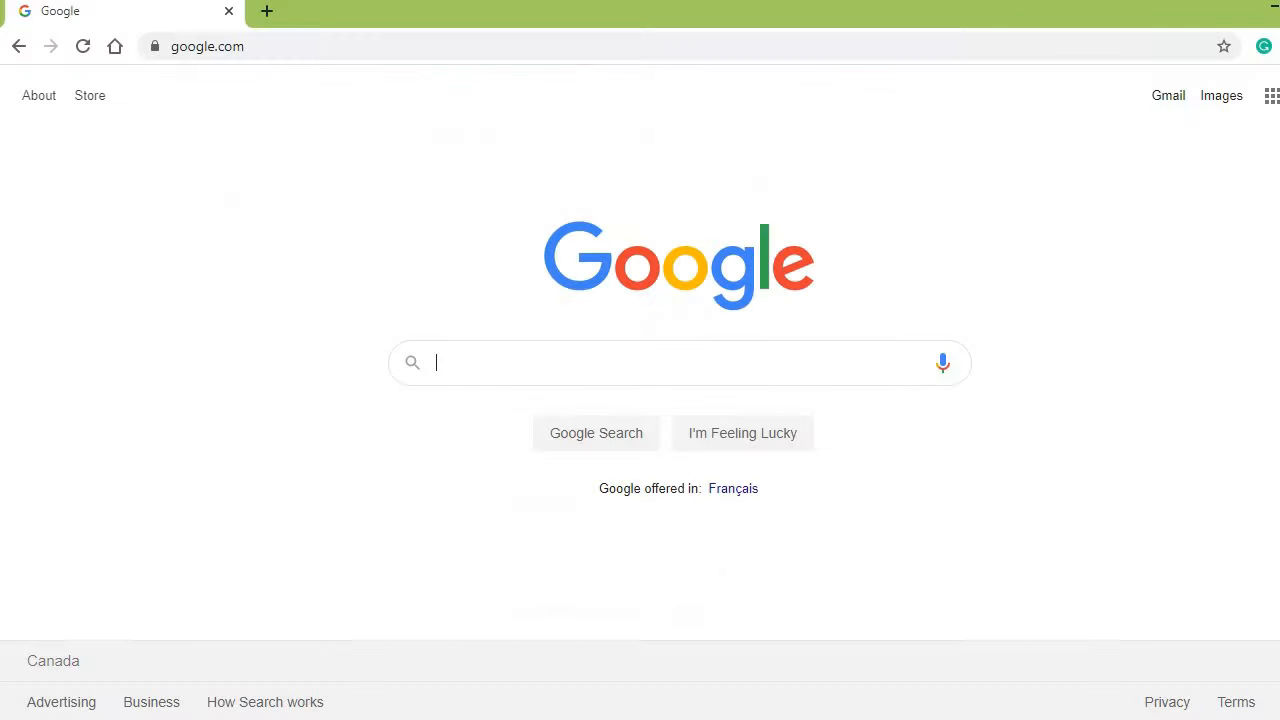
pyautogui.click(515, 373)
pyautogui.write('ama')
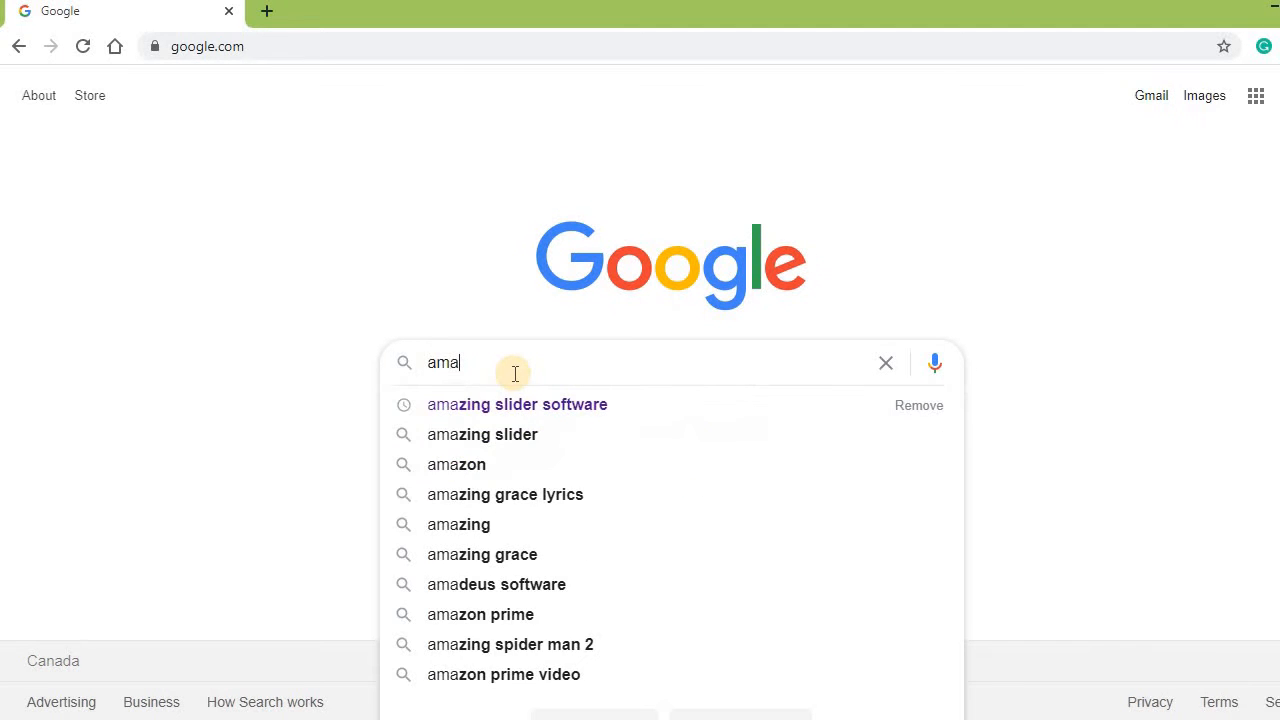
pyautogui.click(543, 402)
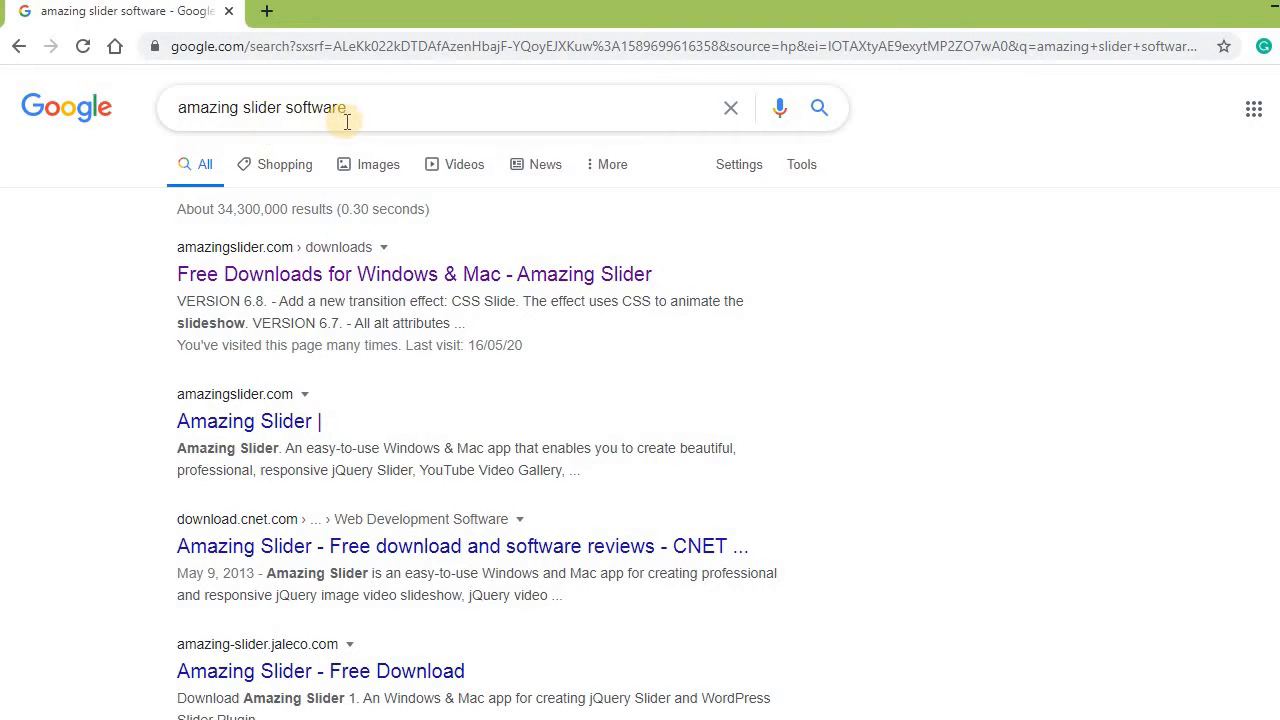
pyautogui.click(257, 262)
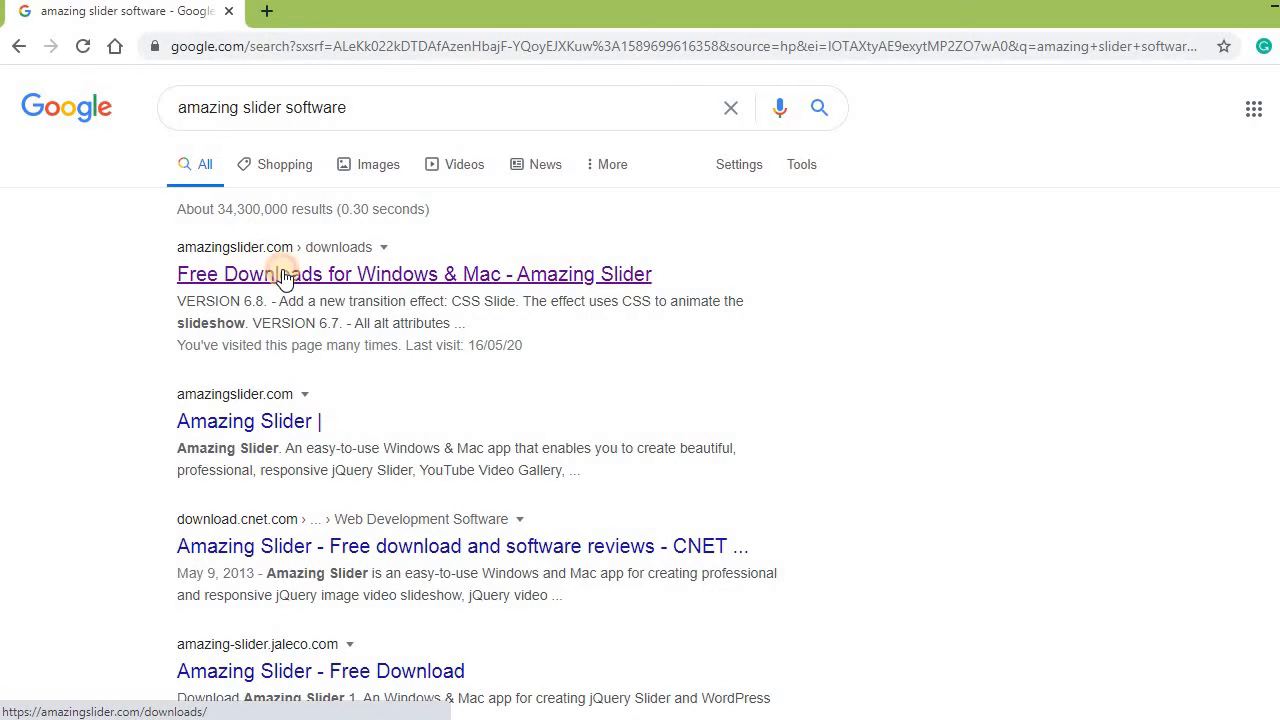
pyautogui.click(283, 272)
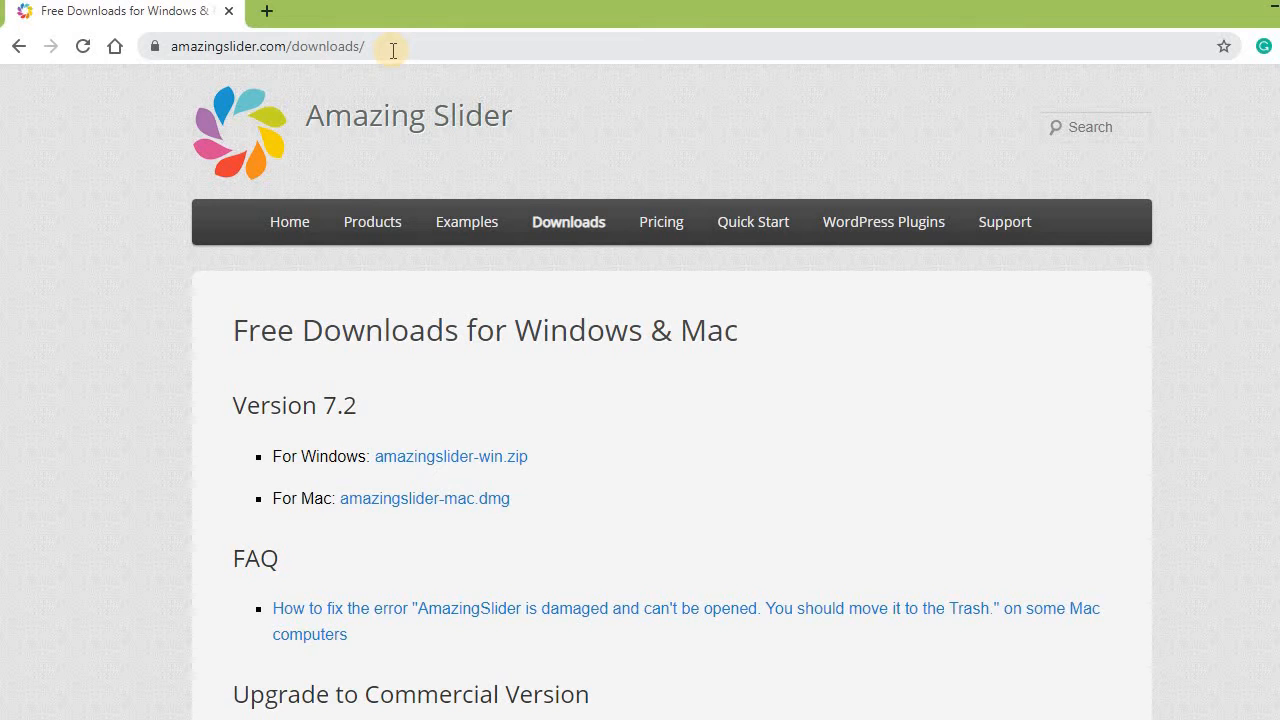
# - Glance at the Amazing Slider home page, return to the downloads page, and download amazingslider-win.zip, showing it in its folder
pyautogui.click(419, 122)
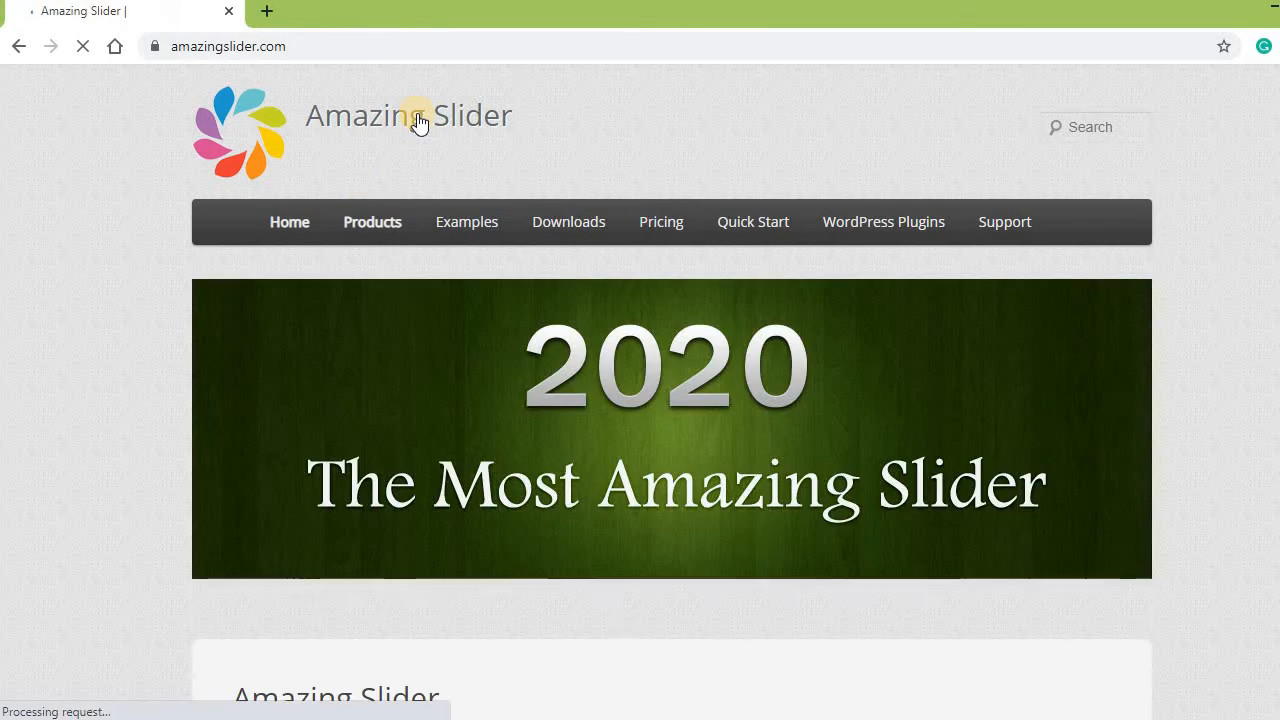
pyautogui.click(18, 47)
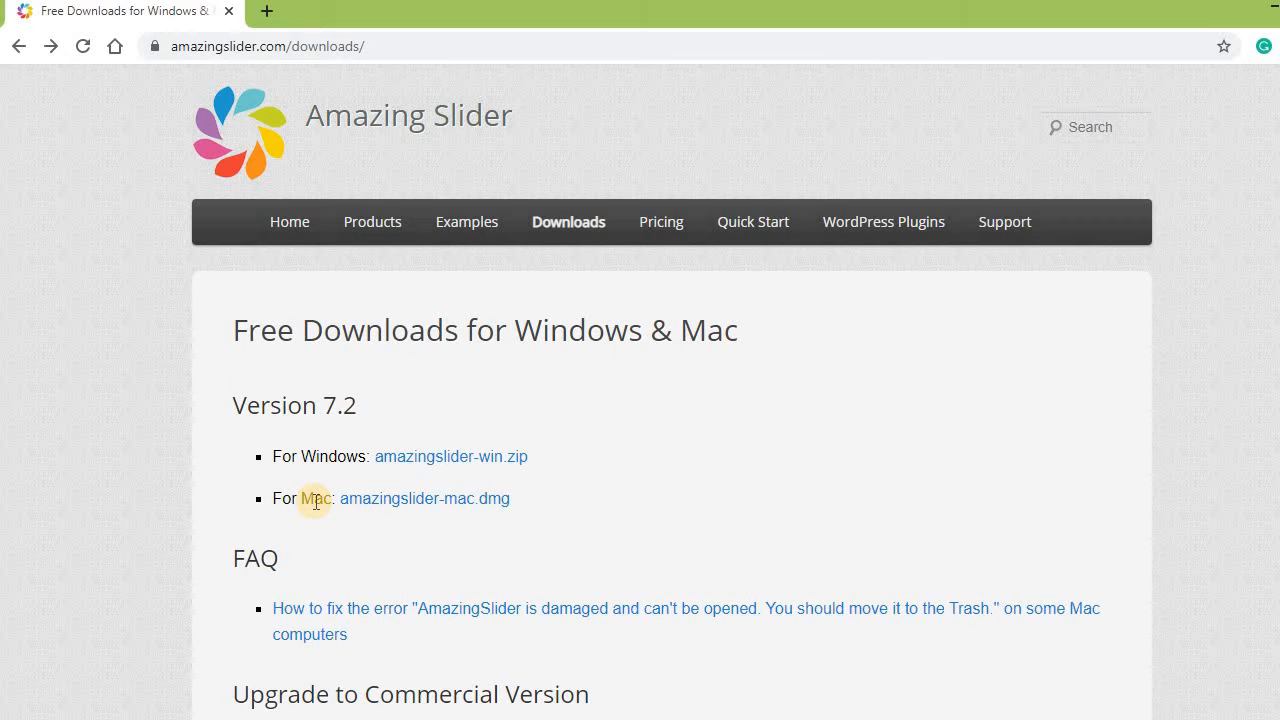
pyautogui.click(417, 466)
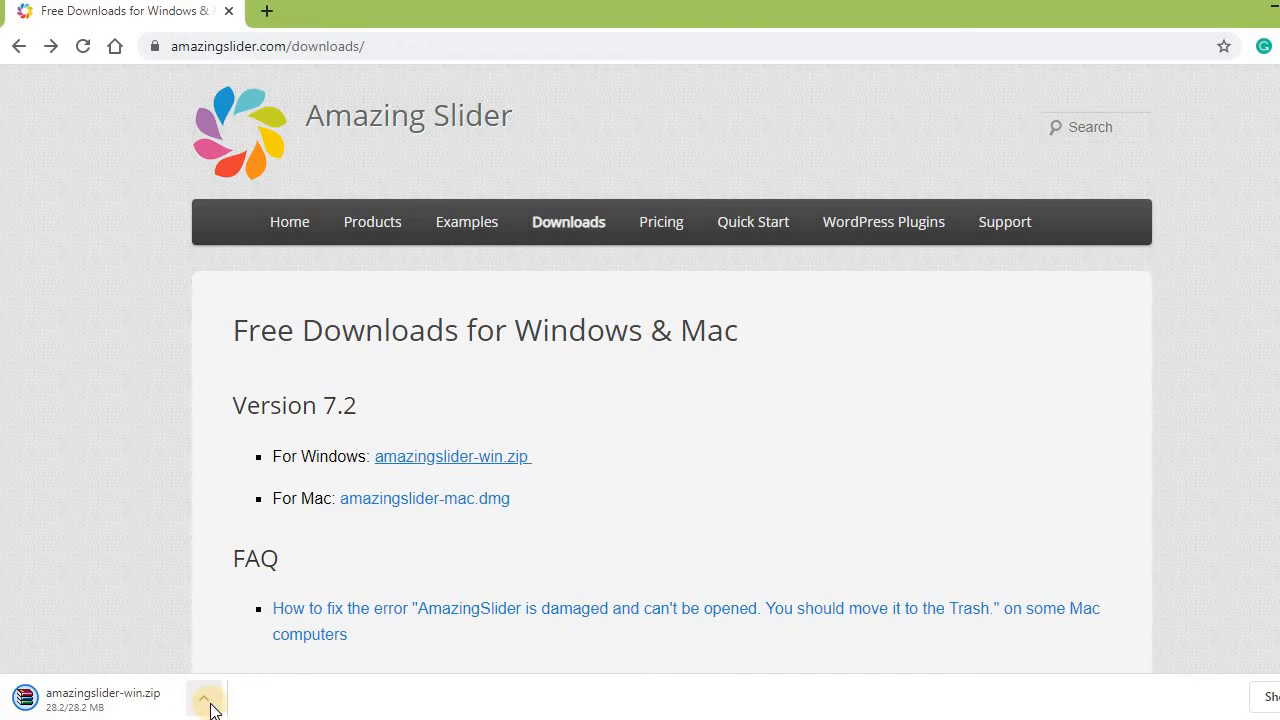
pyautogui.click(209, 702)
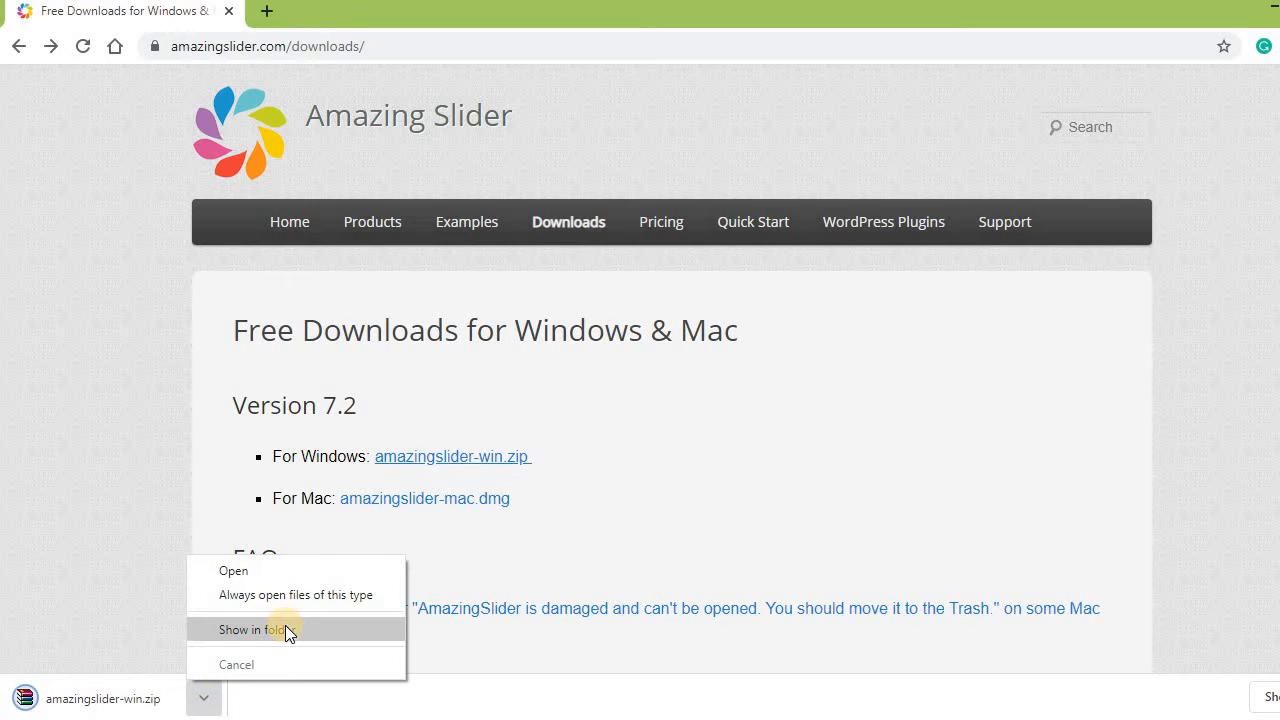
pyautogui.click(285, 630)
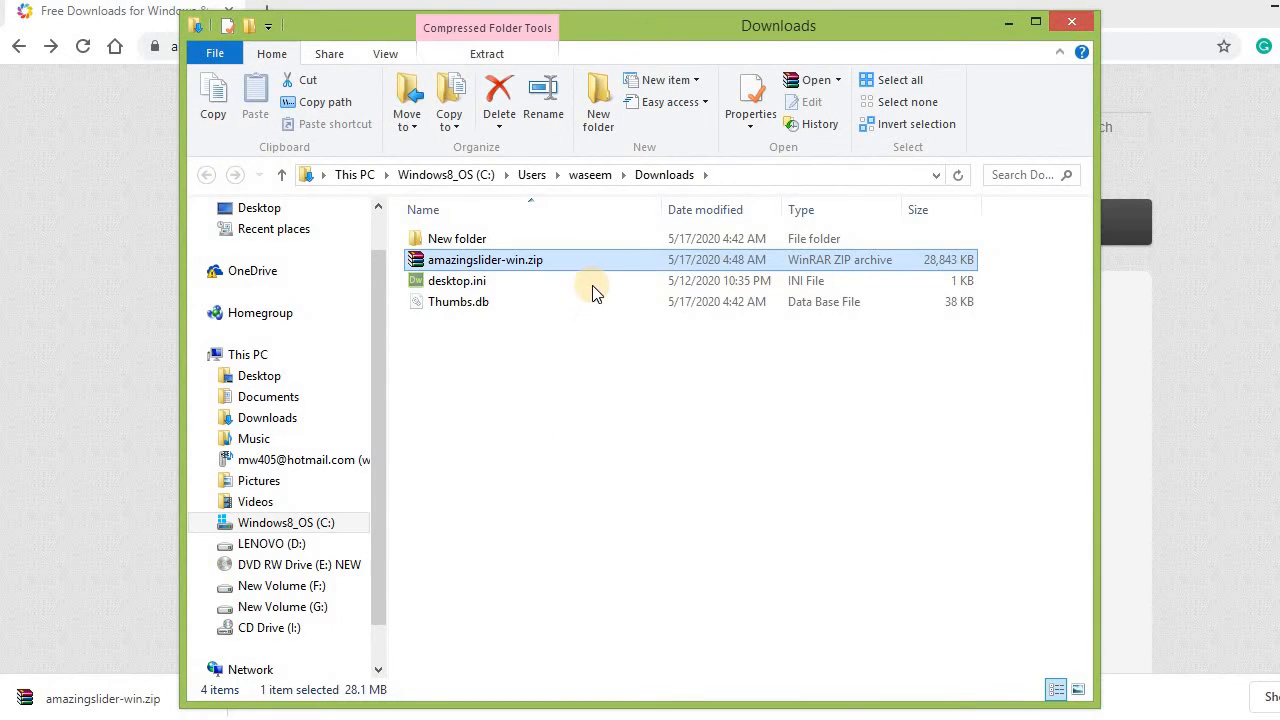
# - Extract amazingslider-win.zip into an amazingslider-win folder and select setup.exe inside it
pyautogui.rightClick(601, 266)
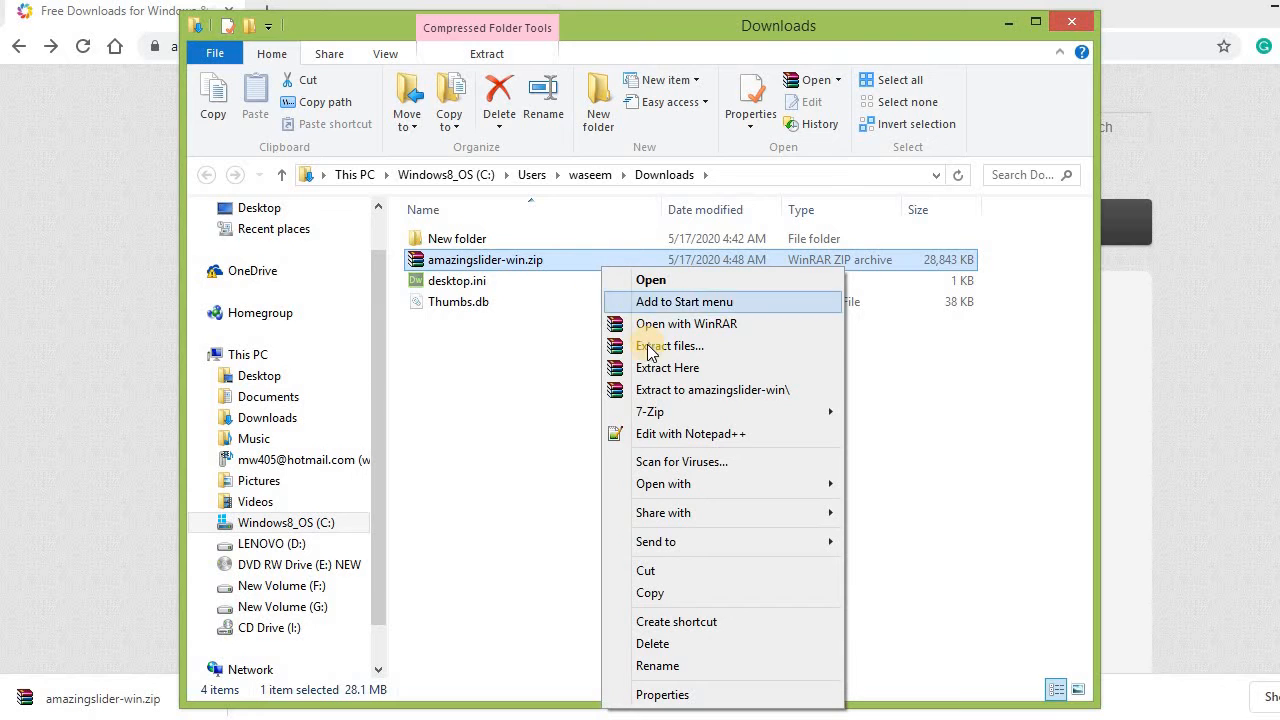
pyautogui.click(657, 390)
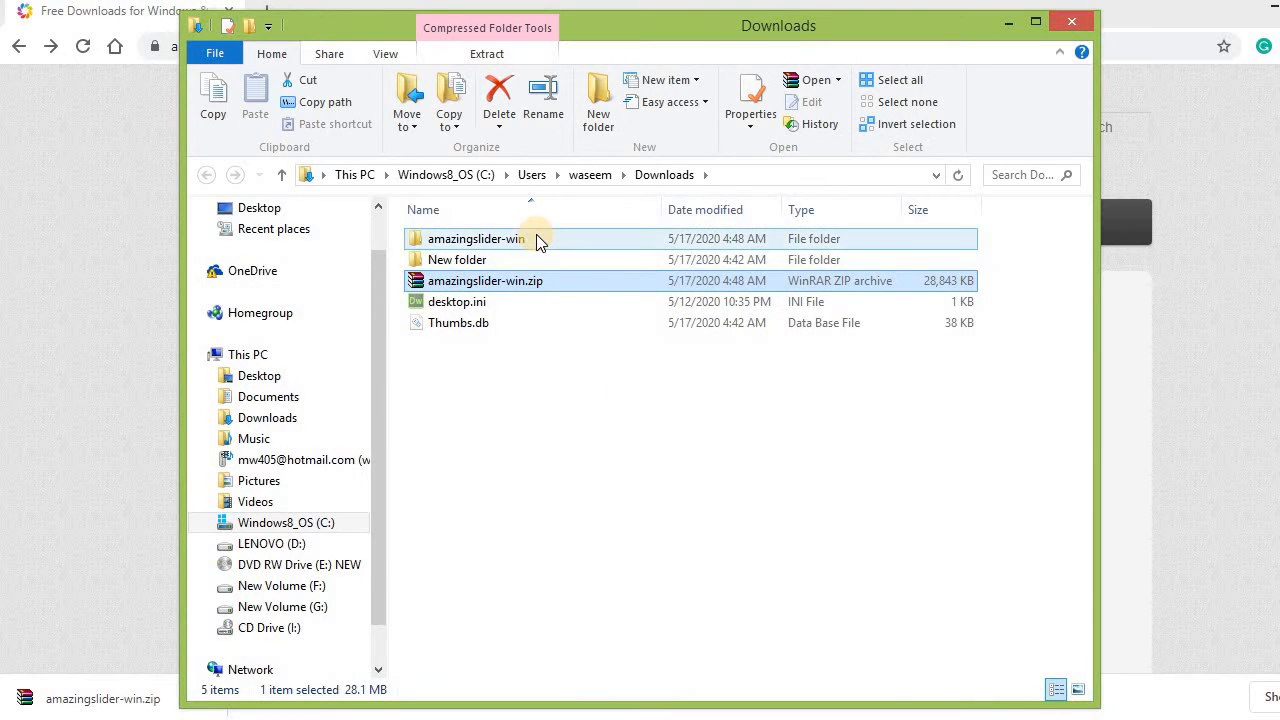
pyautogui.doubleClick(536, 239)
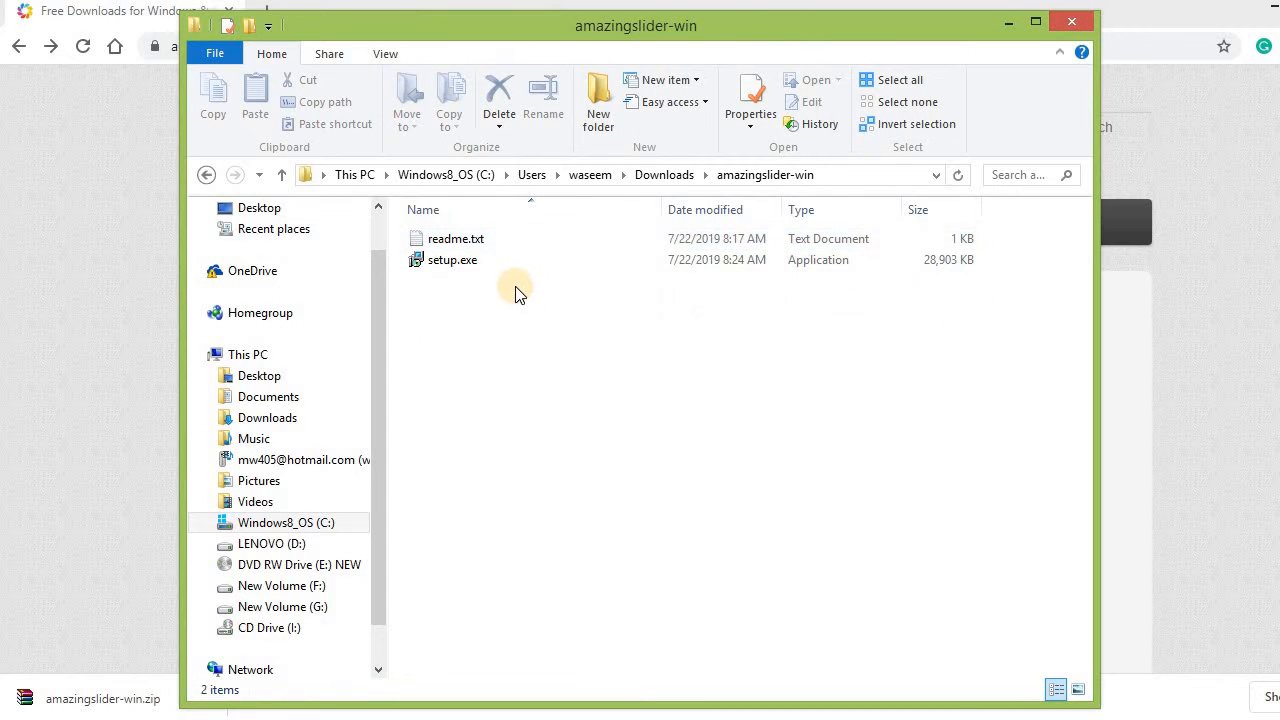
pyautogui.click(506, 265)
# - Minimize the open folder windows, launch Amazing Slider from the desktop maximized, and open its Add slides dialog
pyautogui.click(1008, 22)
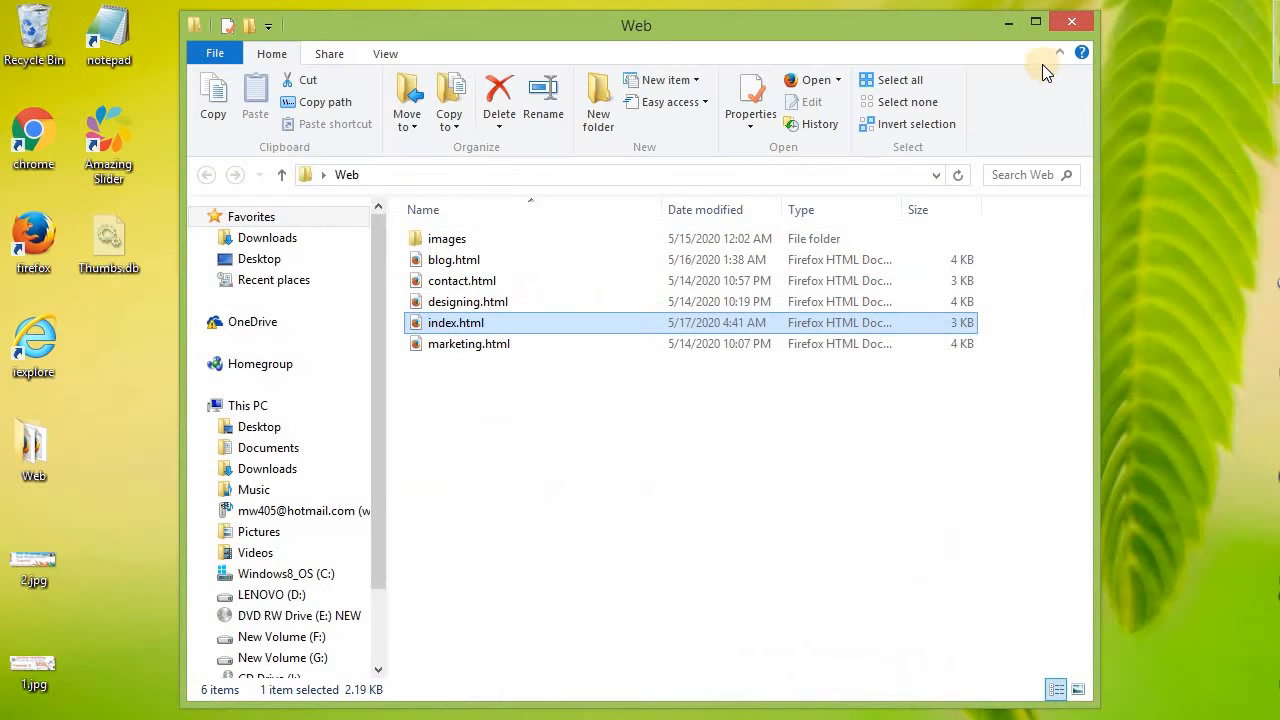
pyautogui.click(1008, 22)
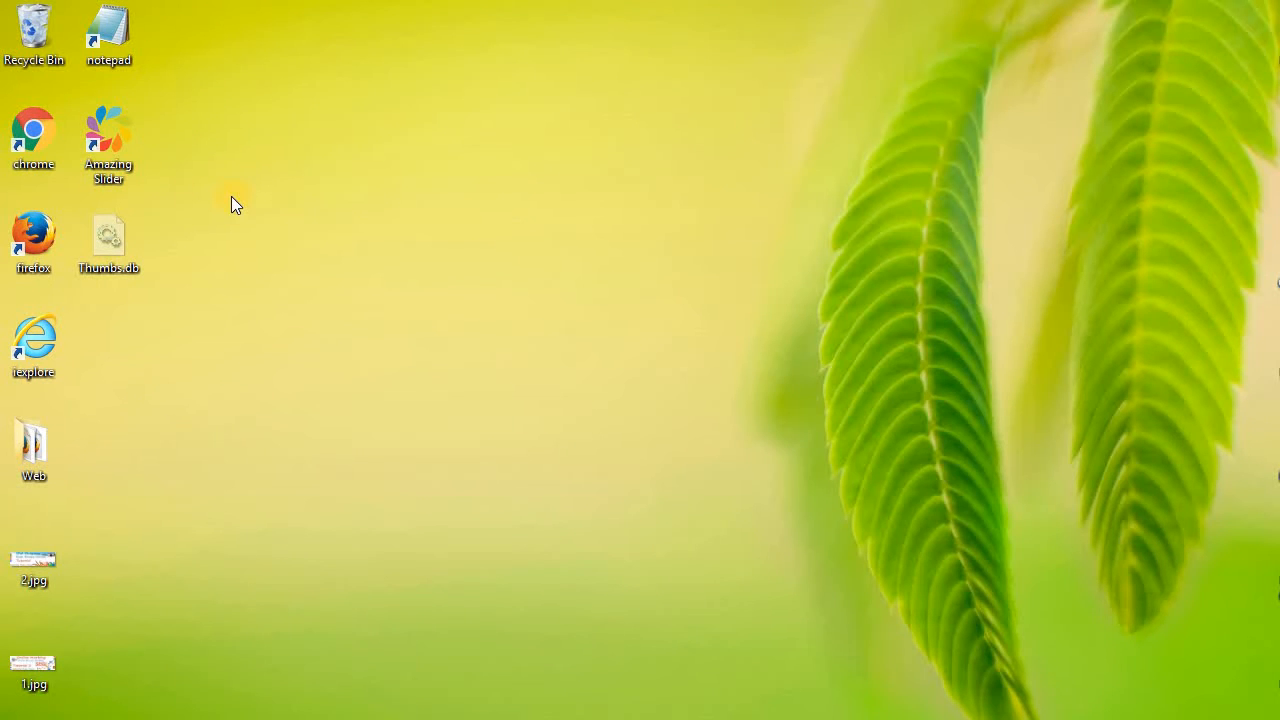
pyautogui.doubleClick(121, 162)
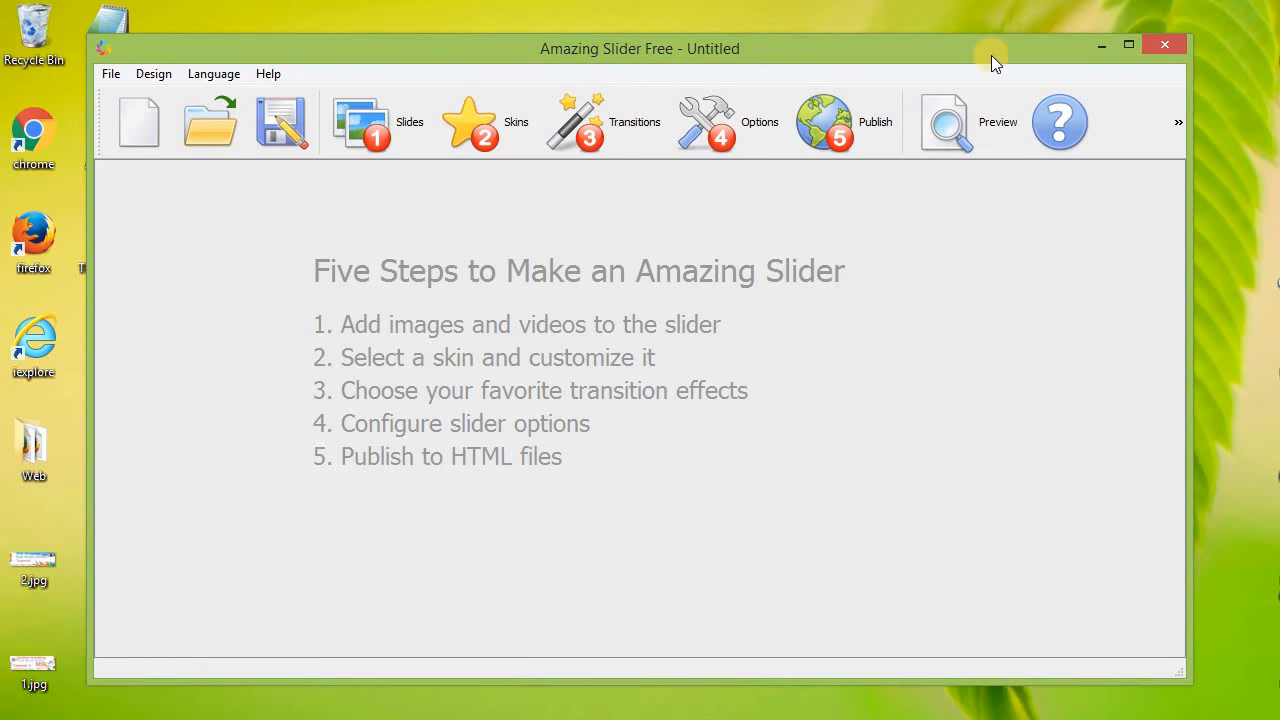
pyautogui.click(1130, 45)
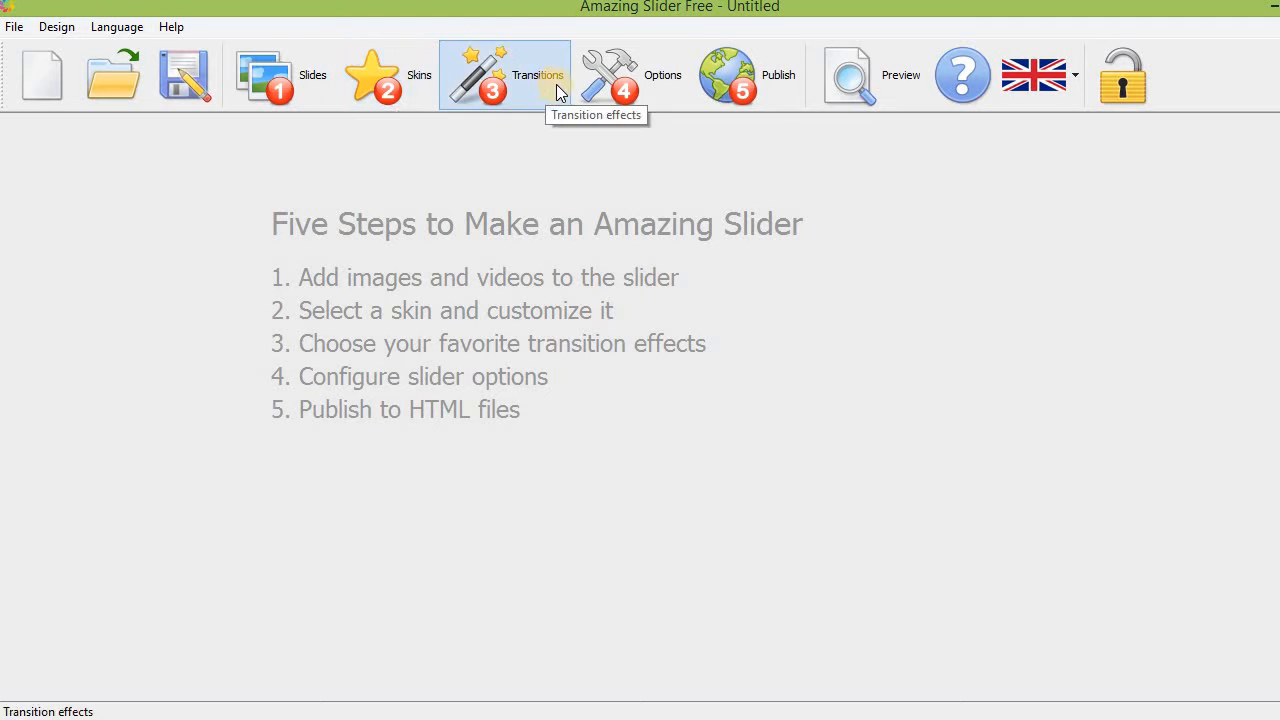
pyautogui.click(312, 77)
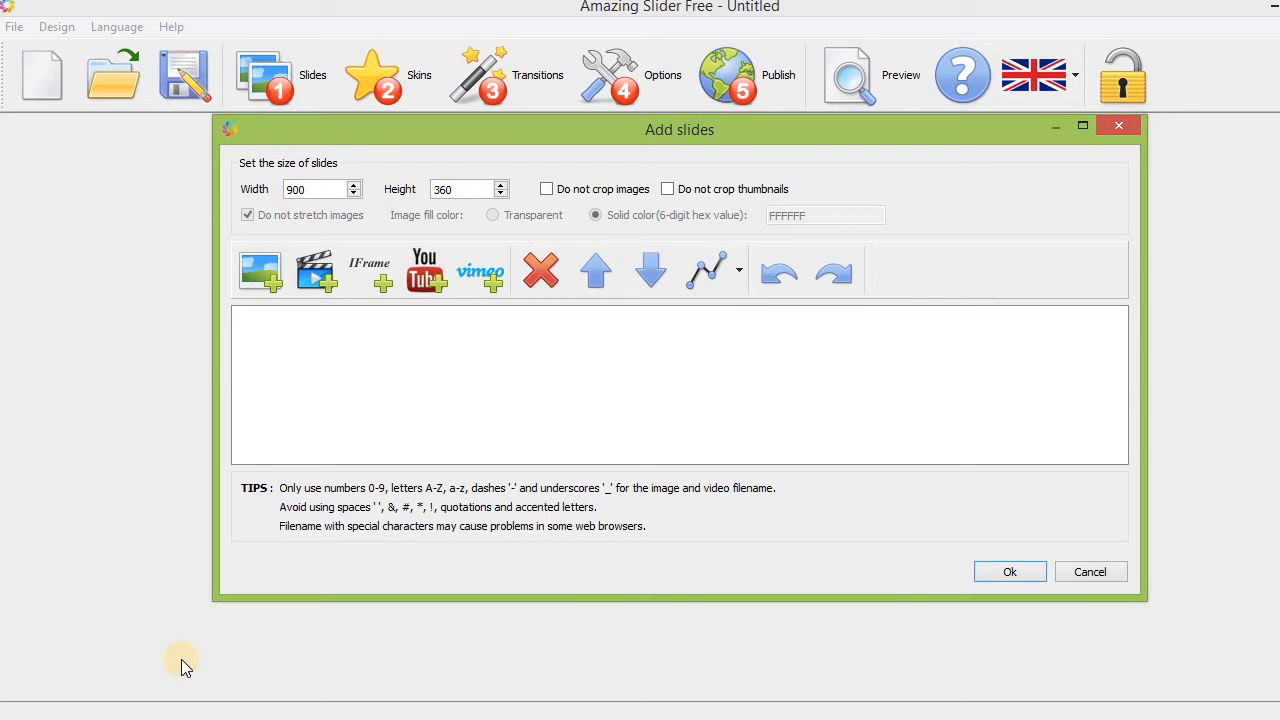
# - Switch to the Web folder and open index.html in a maximized Notepad window
pyautogui.click(155, 719)
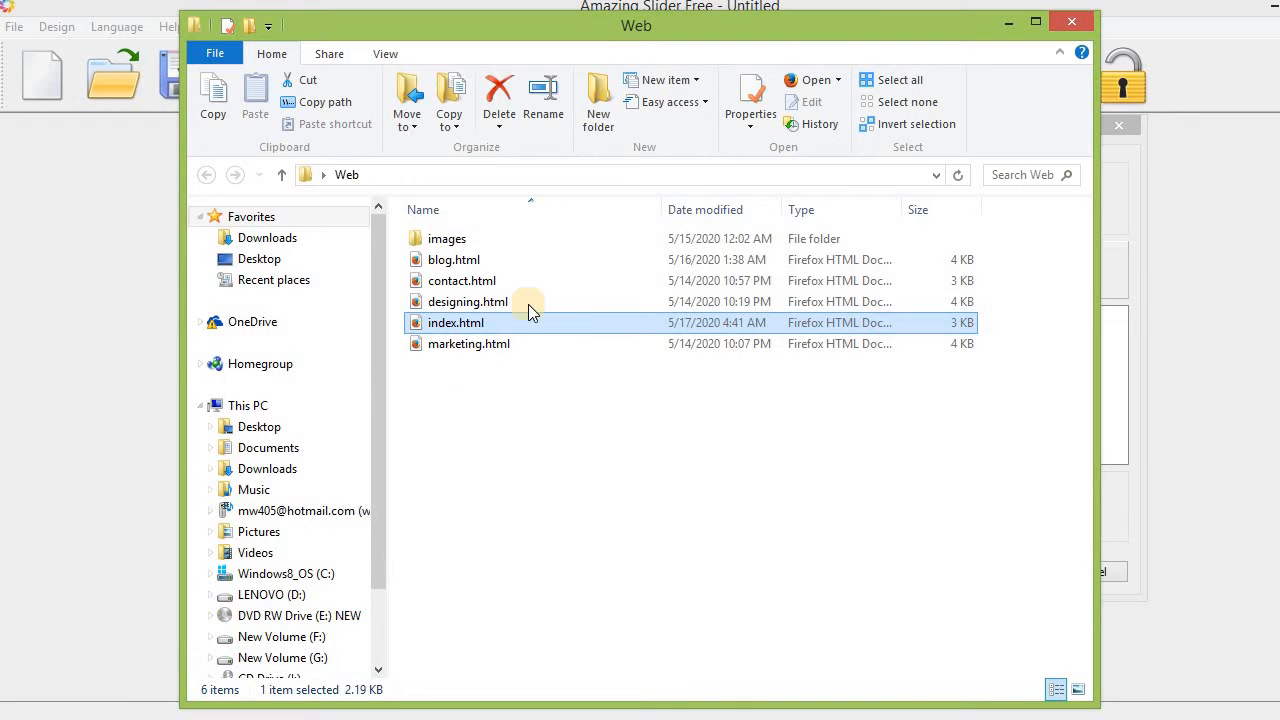
pyautogui.rightClick(534, 326)
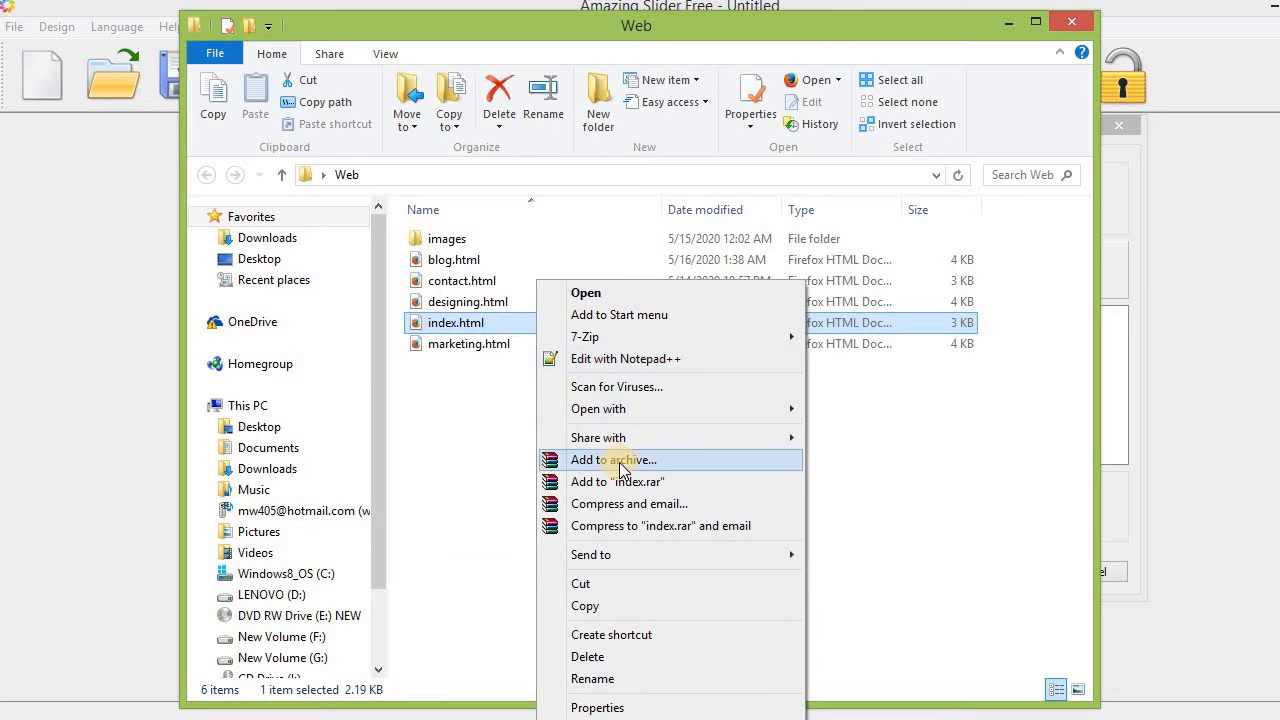
pyautogui.moveTo(617, 408)
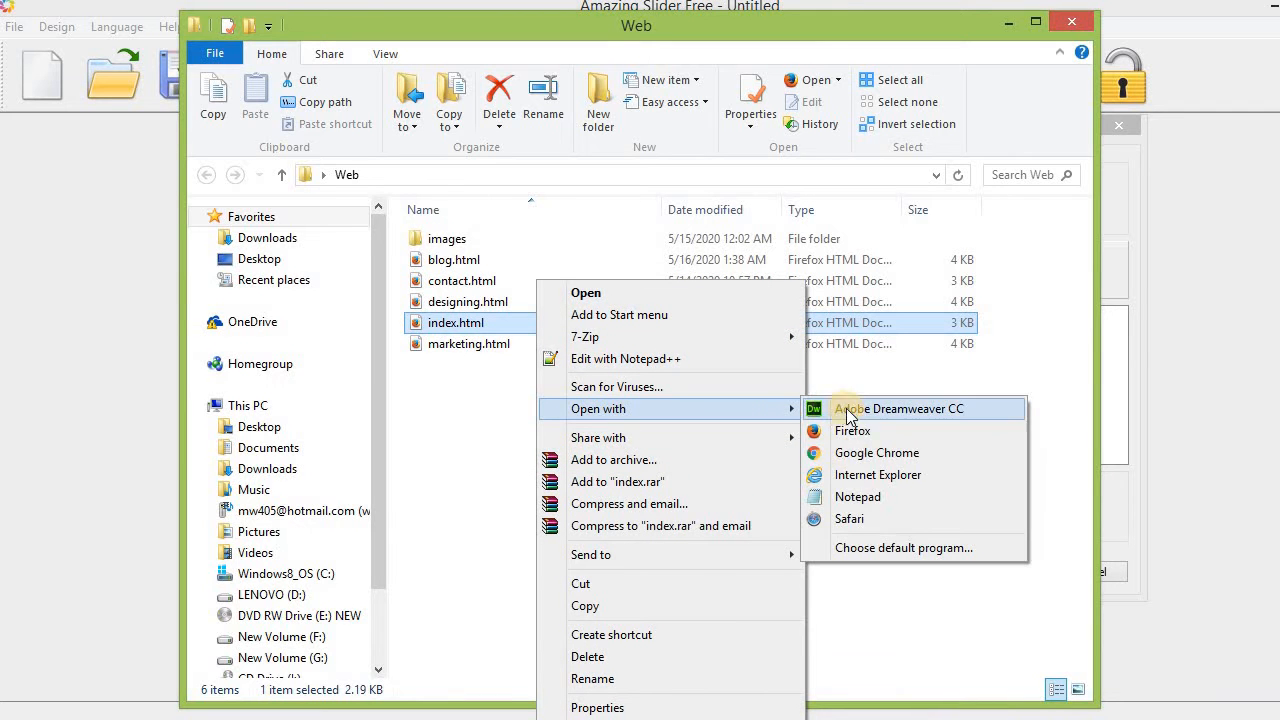
pyautogui.click(852, 497)
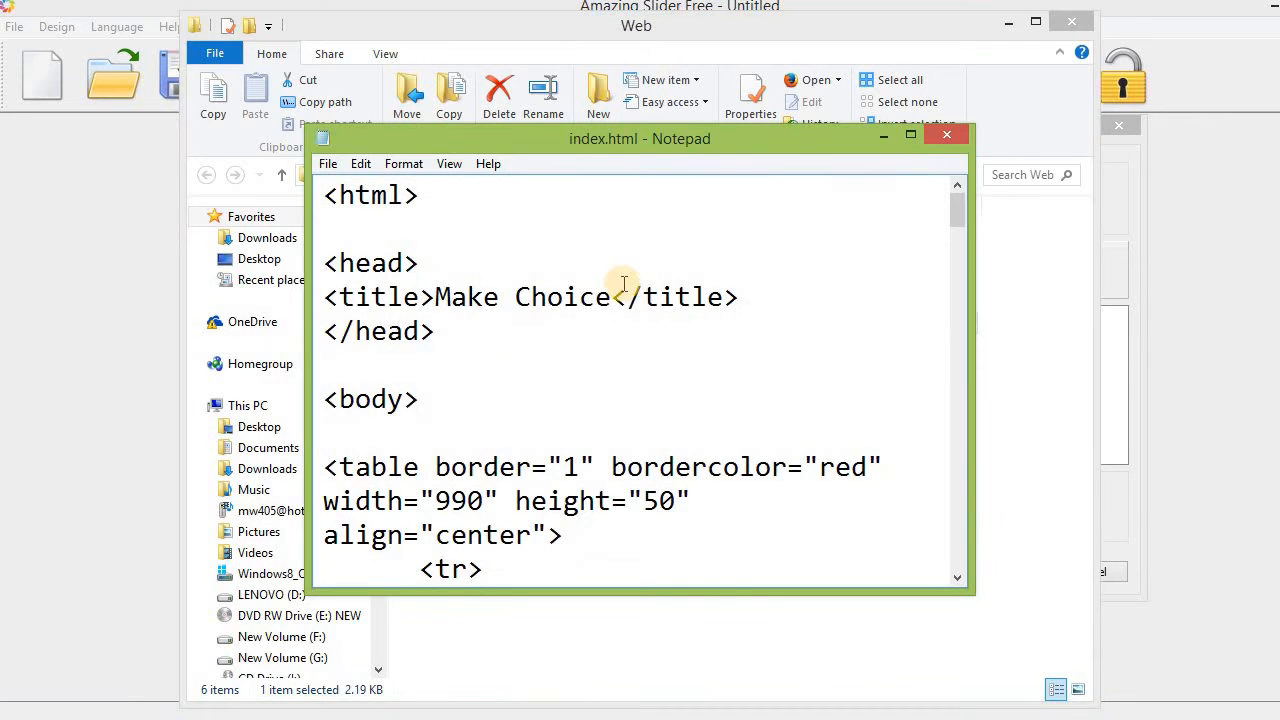
pyautogui.click(910, 134)
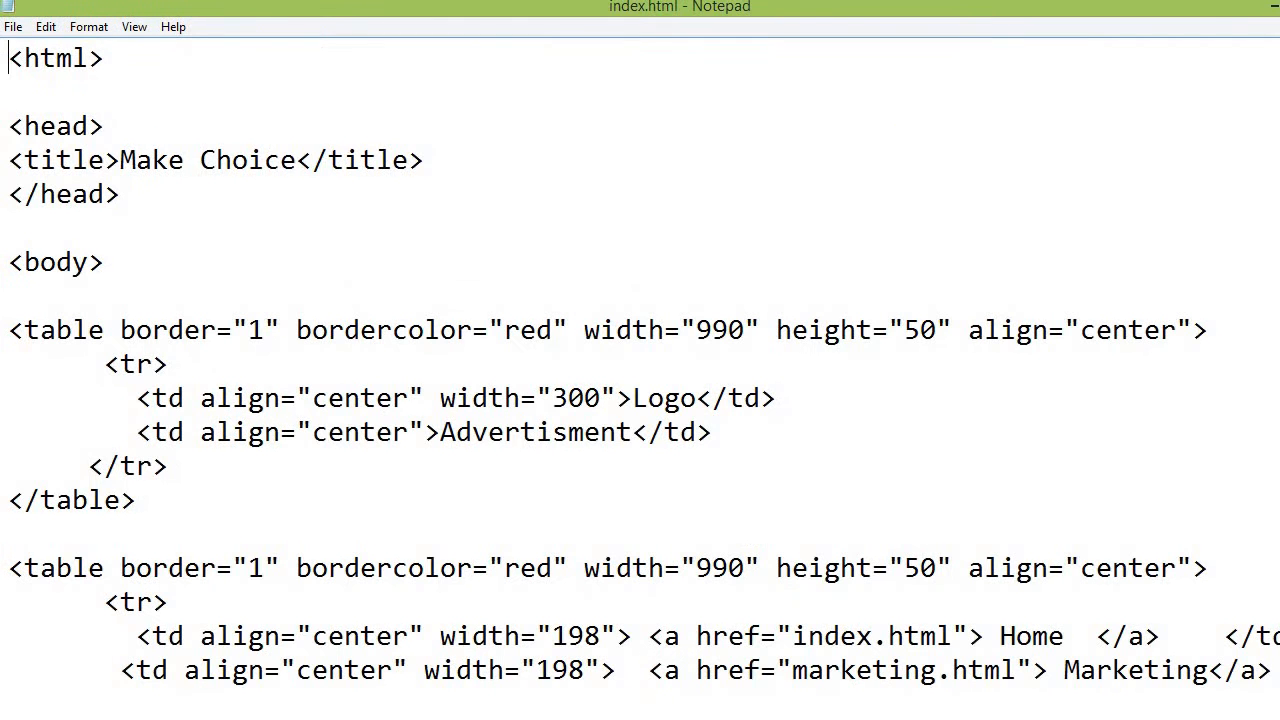
# - Check the slider area on the home page in Firefox and find the Slider table in the index.html code
pyautogui.hotkey('alt', 'Tab')
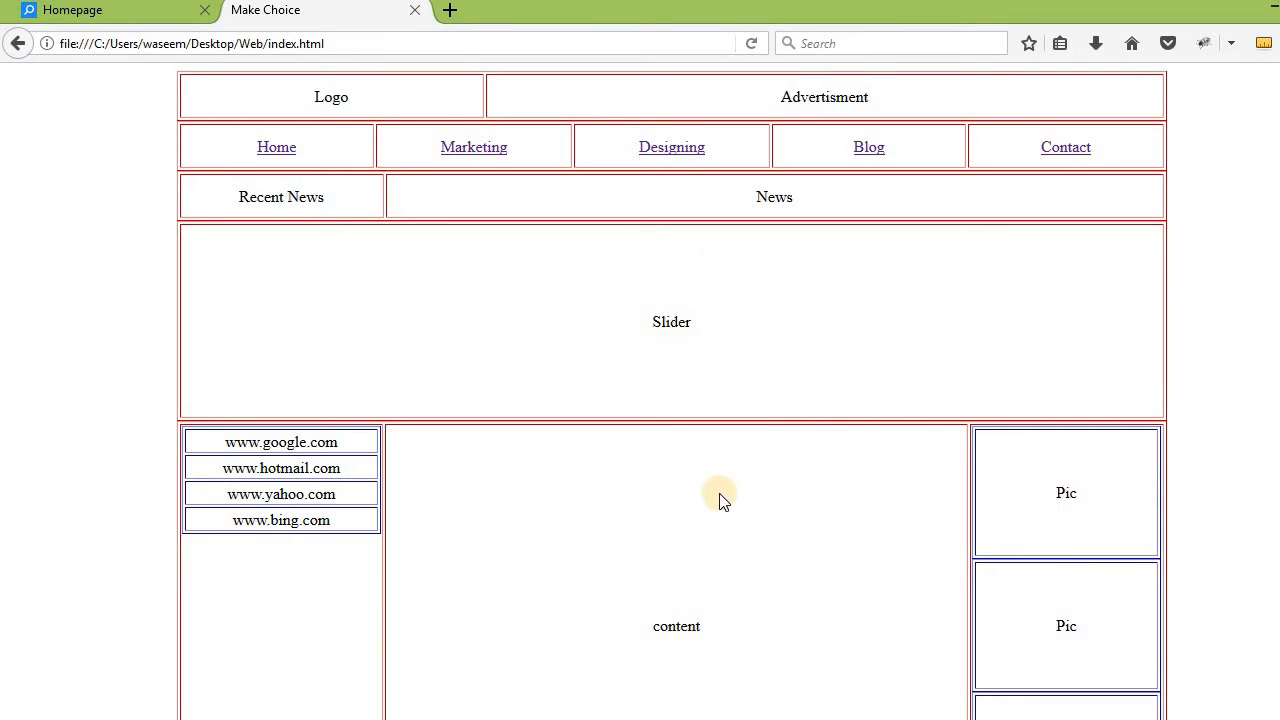
pyautogui.hotkey('alt', 'Tab')
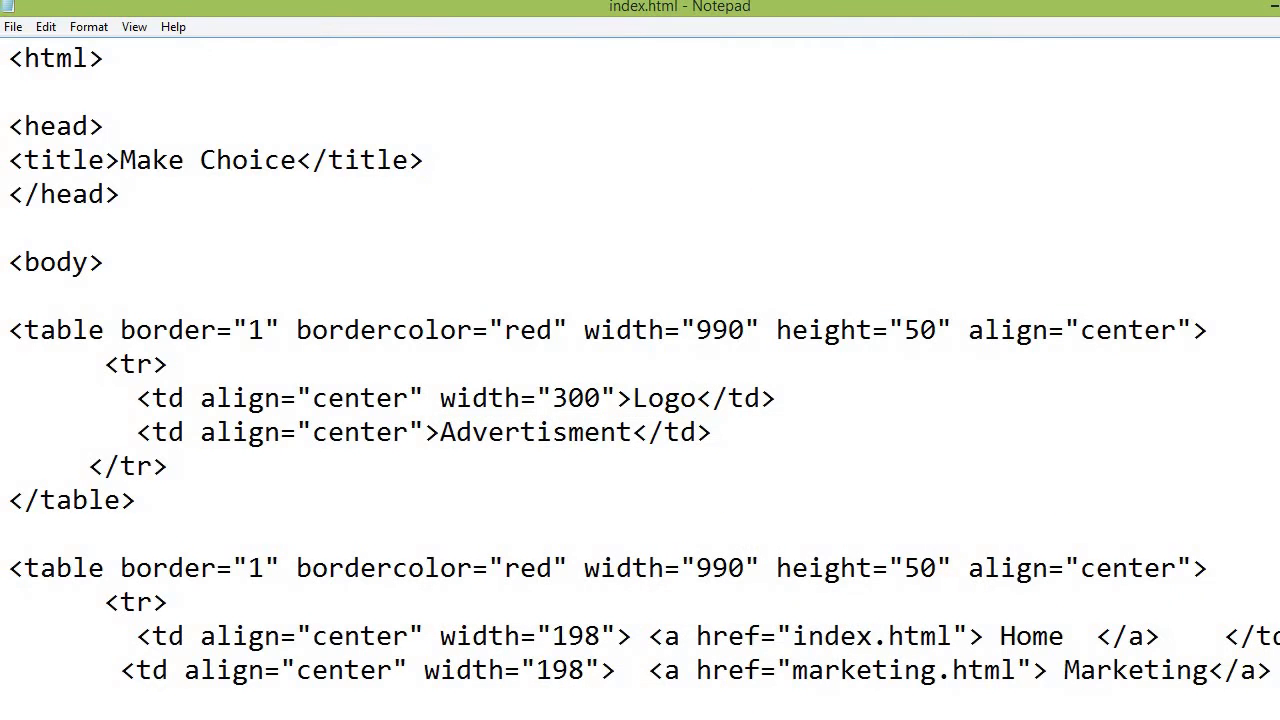
pyautogui.scroll(-7, 640, 366)
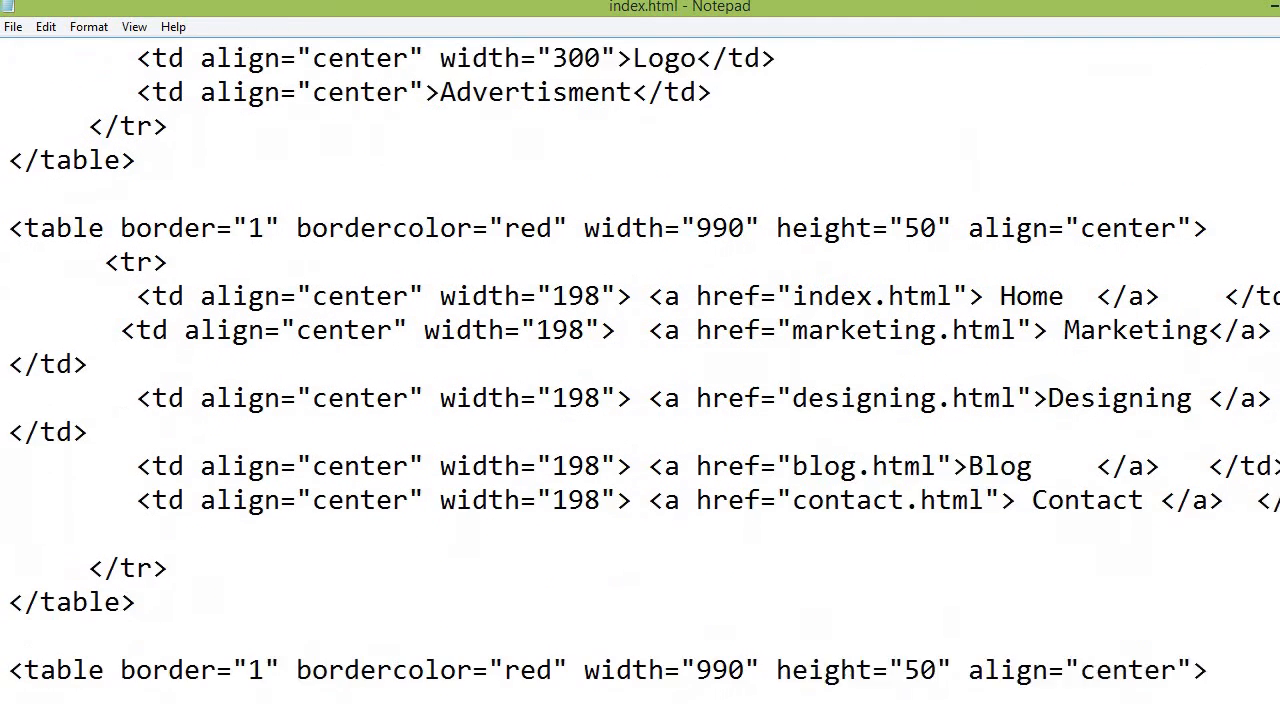
pyautogui.scroll(-3, 604, 406)
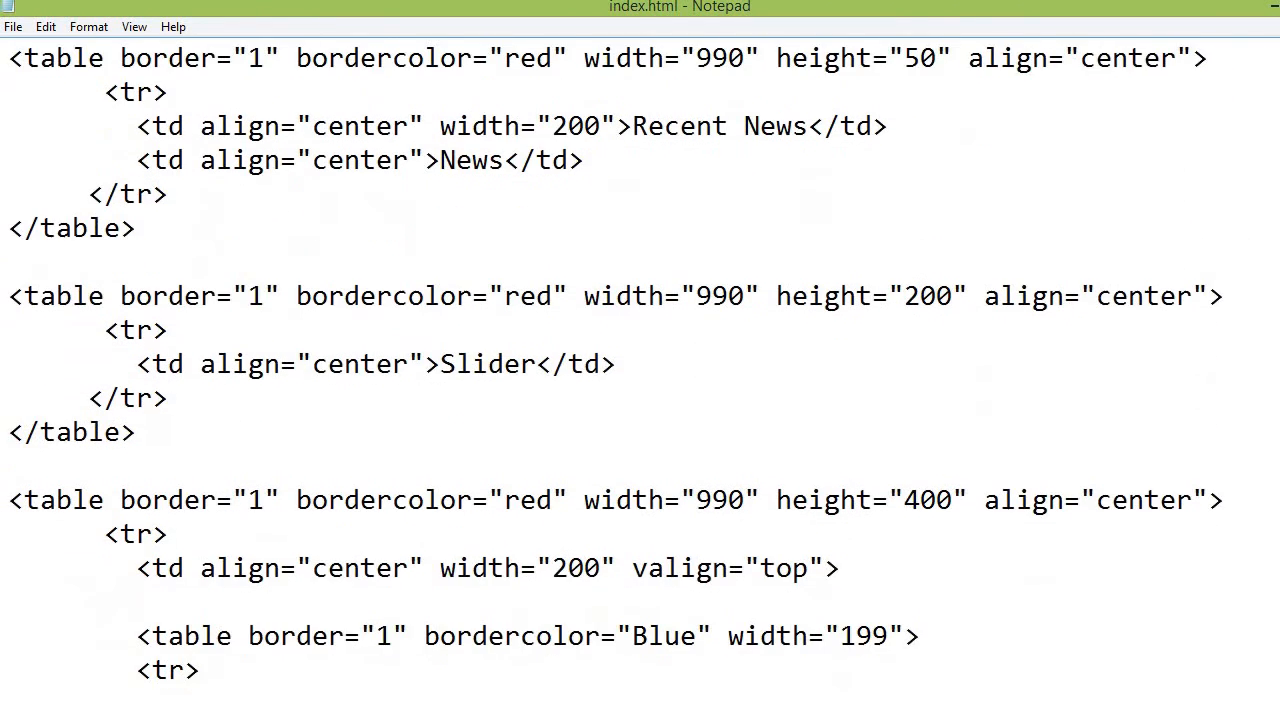
# - Set the height of the Slider table to 300 in index.html and save the file
pyautogui.click(520, 364)
pyautogui.doubleClick(520, 366)
pyautogui.doubleClick(520, 366)
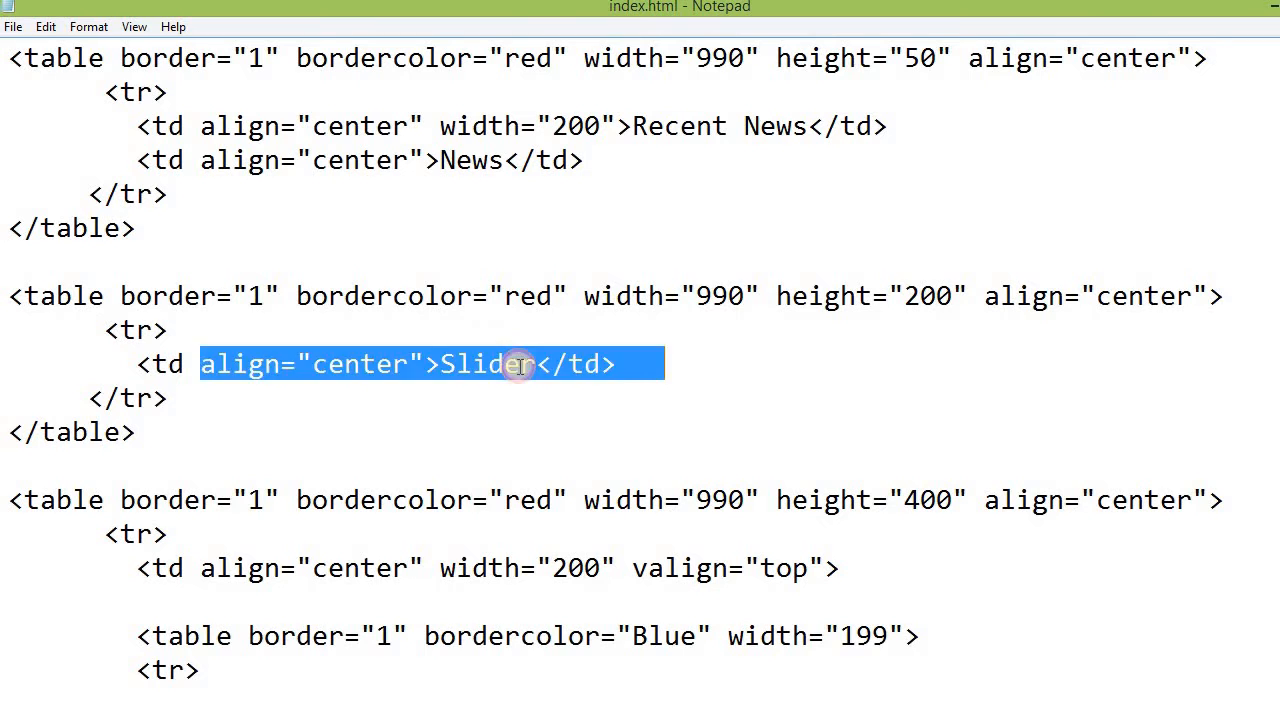
pyautogui.doubleClick(520, 366)
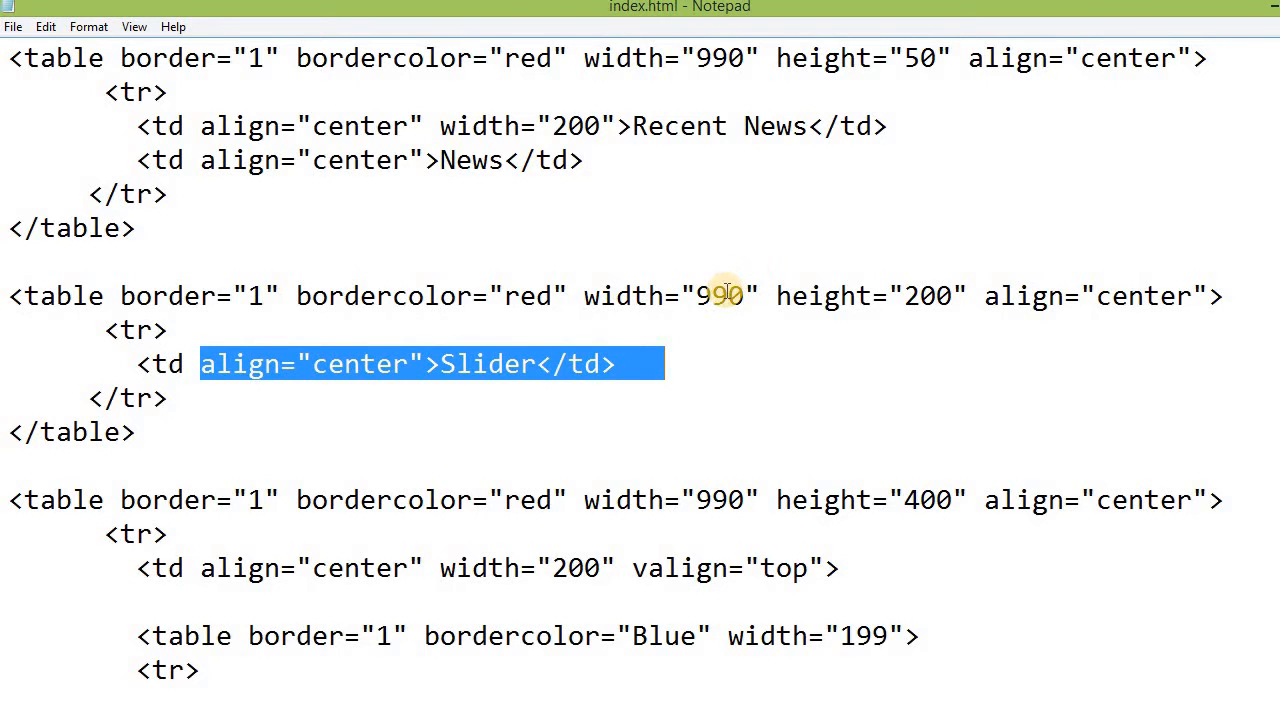
pyautogui.doubleClick(725, 293)
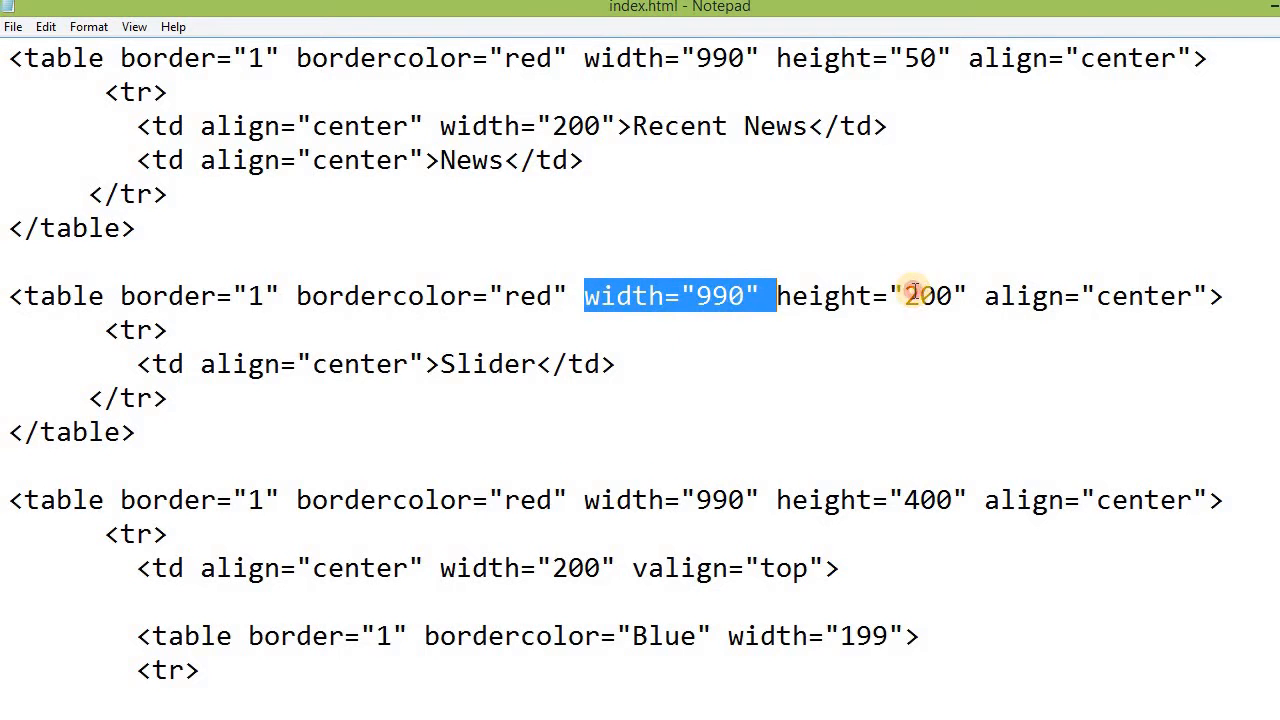
pyautogui.doubleClick(915, 295)
pyautogui.click(915, 296)
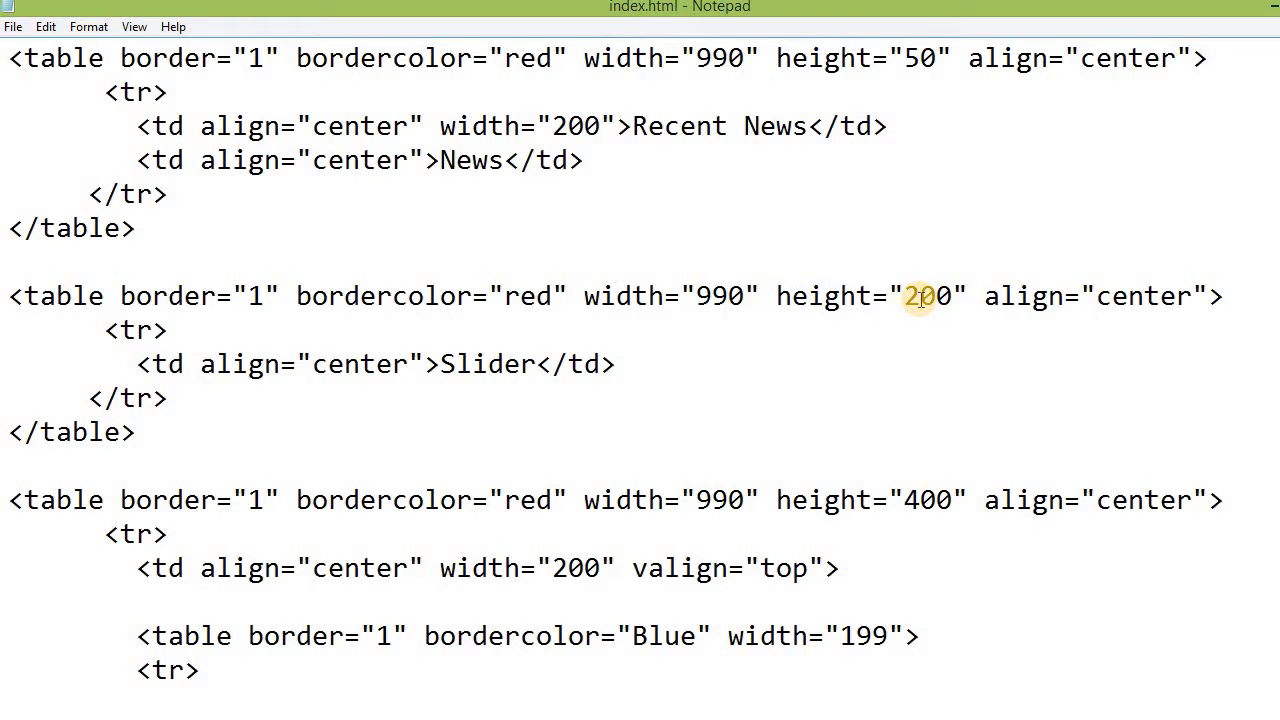
pyautogui.press('BackSpace')
pyautogui.write('3')
pyautogui.hotkey('ctrl', 'Left')
# - Reload the home page in Firefox to check the size of the Slider area
pyautogui.click(744, 715)
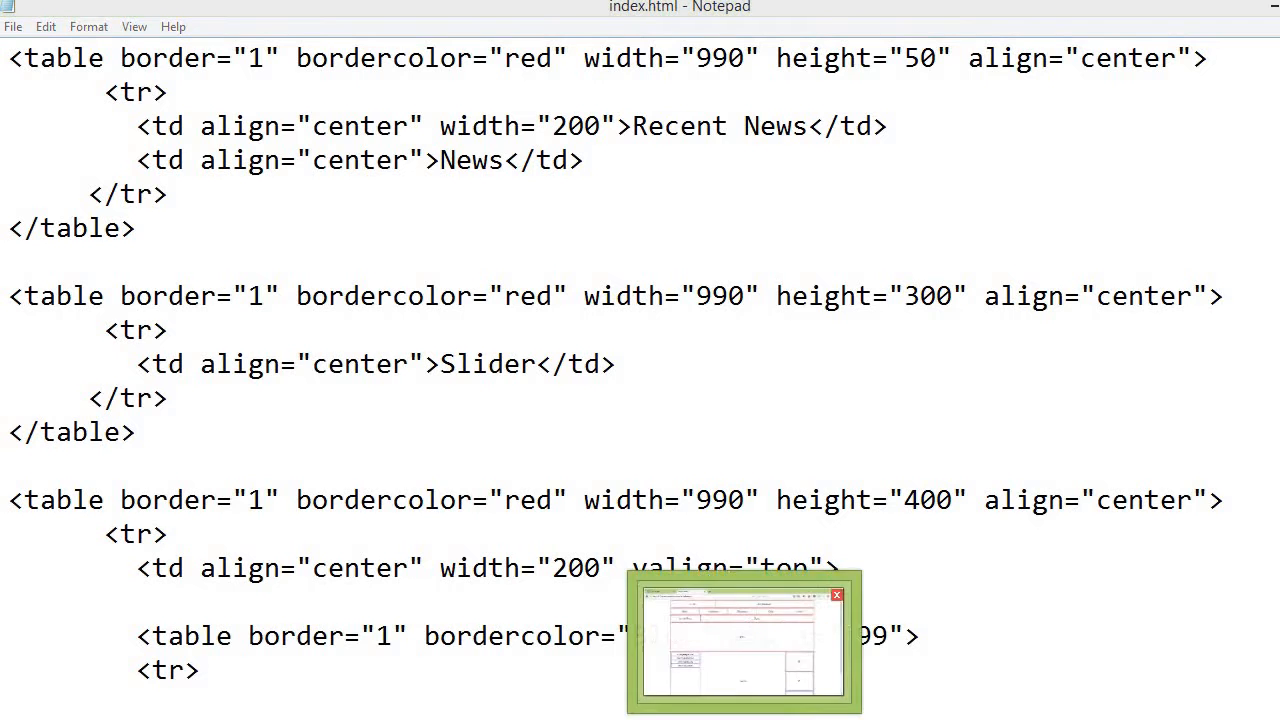
pyautogui.click(744, 640)
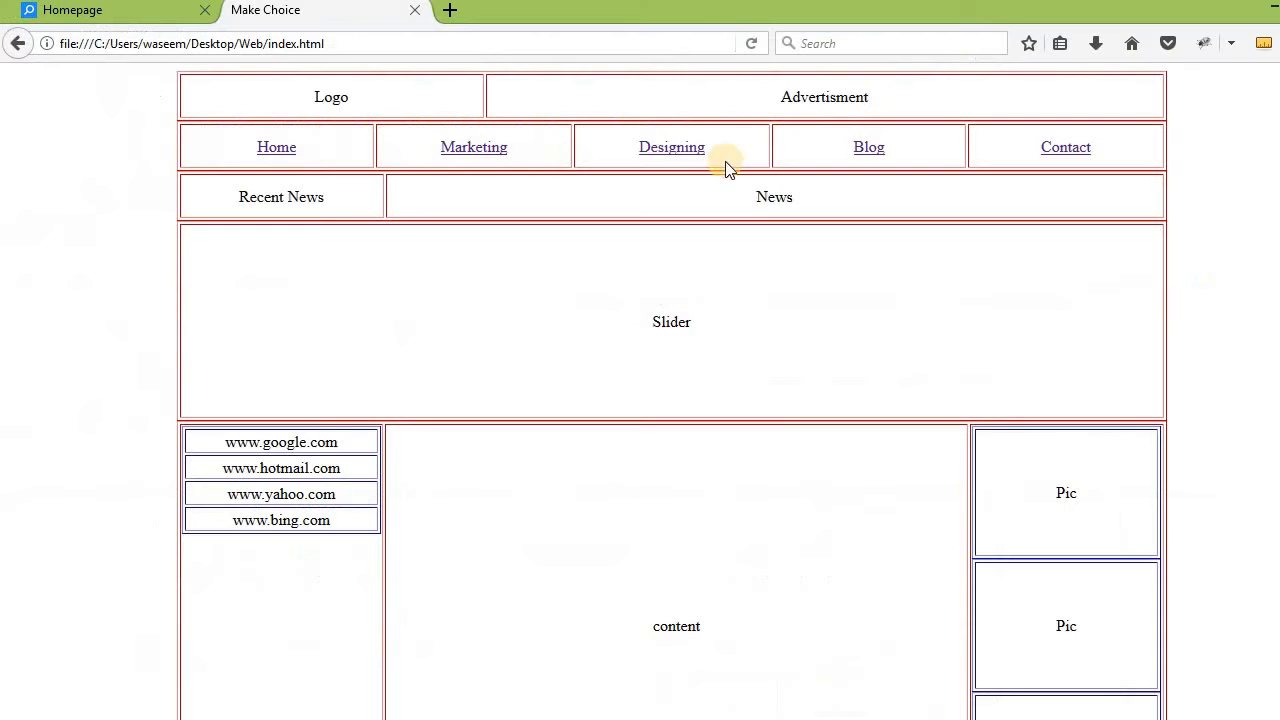
pyautogui.click(751, 44)
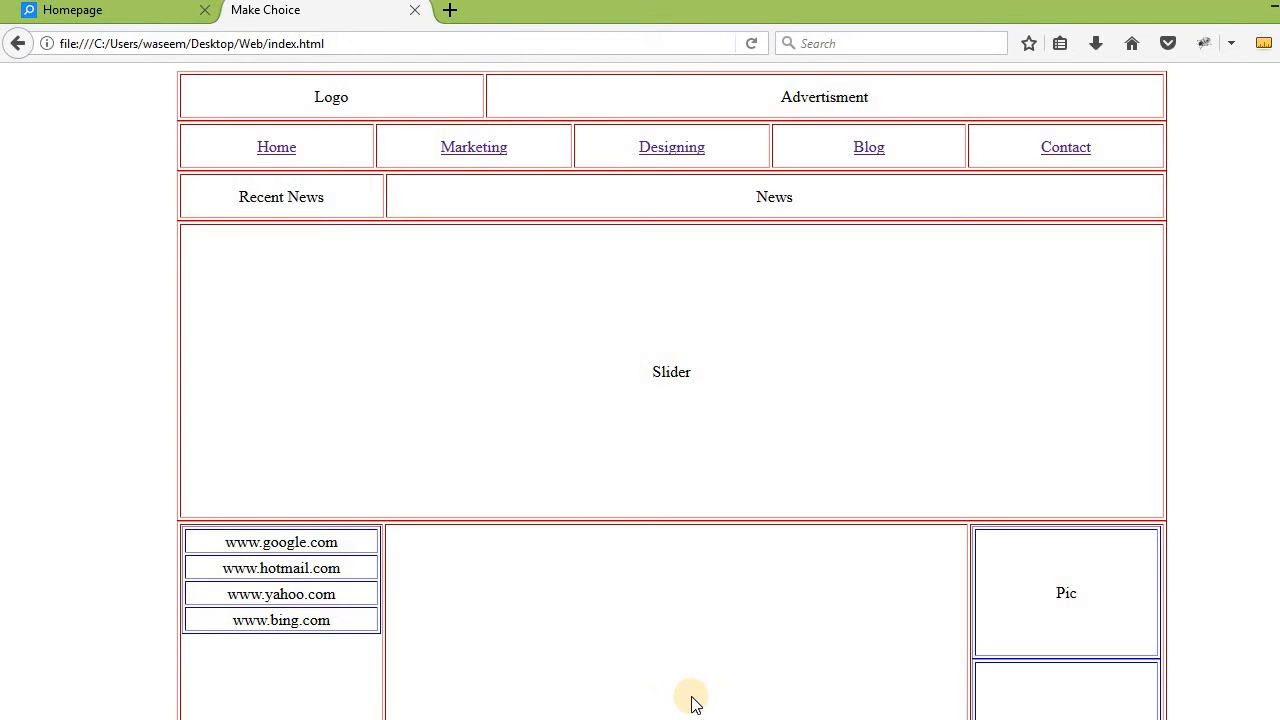
# - Switch to Amazing Slider and set the slide size to width 990 and height 300
pyautogui.hotkey('alt', 'Tab')
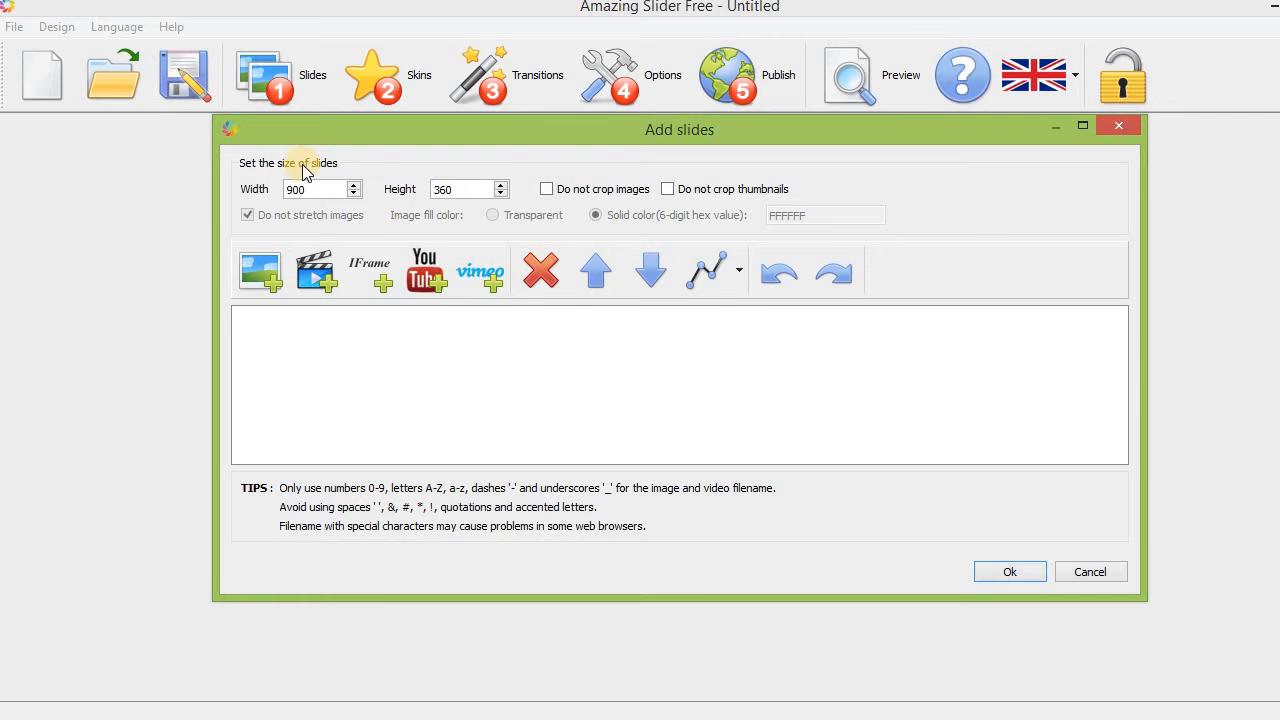
pyautogui.doubleClick(315, 183)
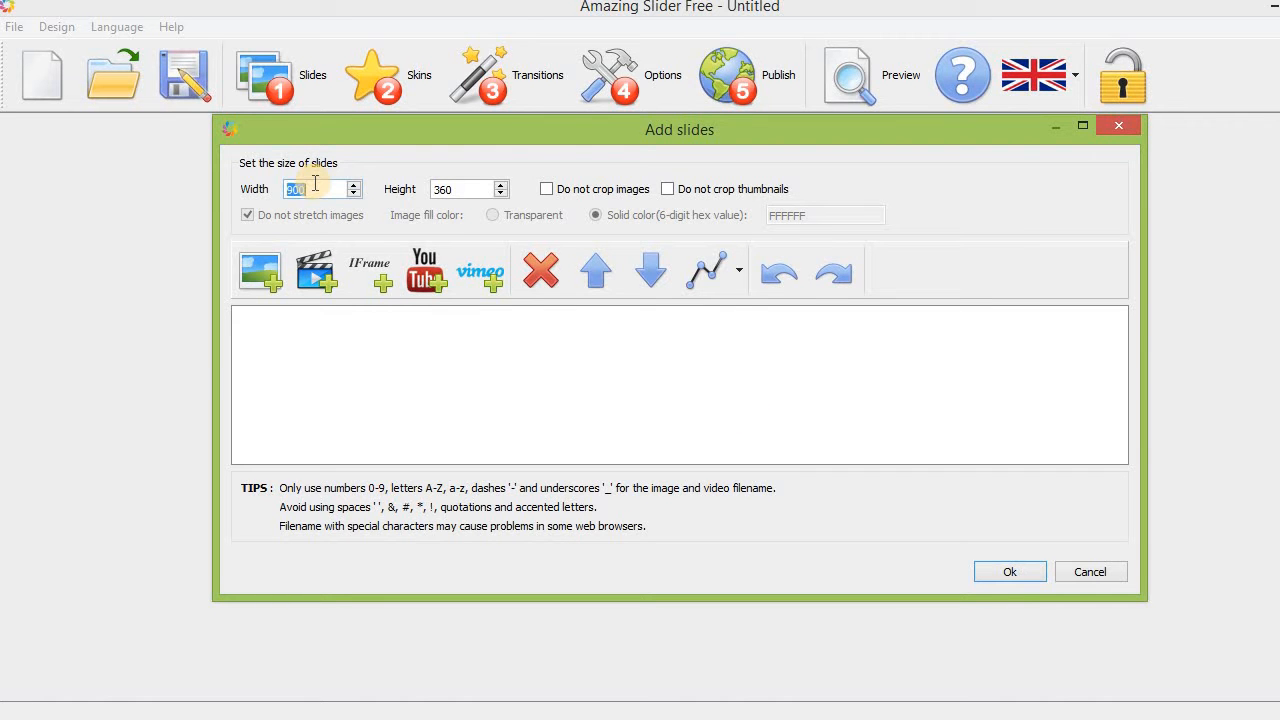
pyautogui.write('990')
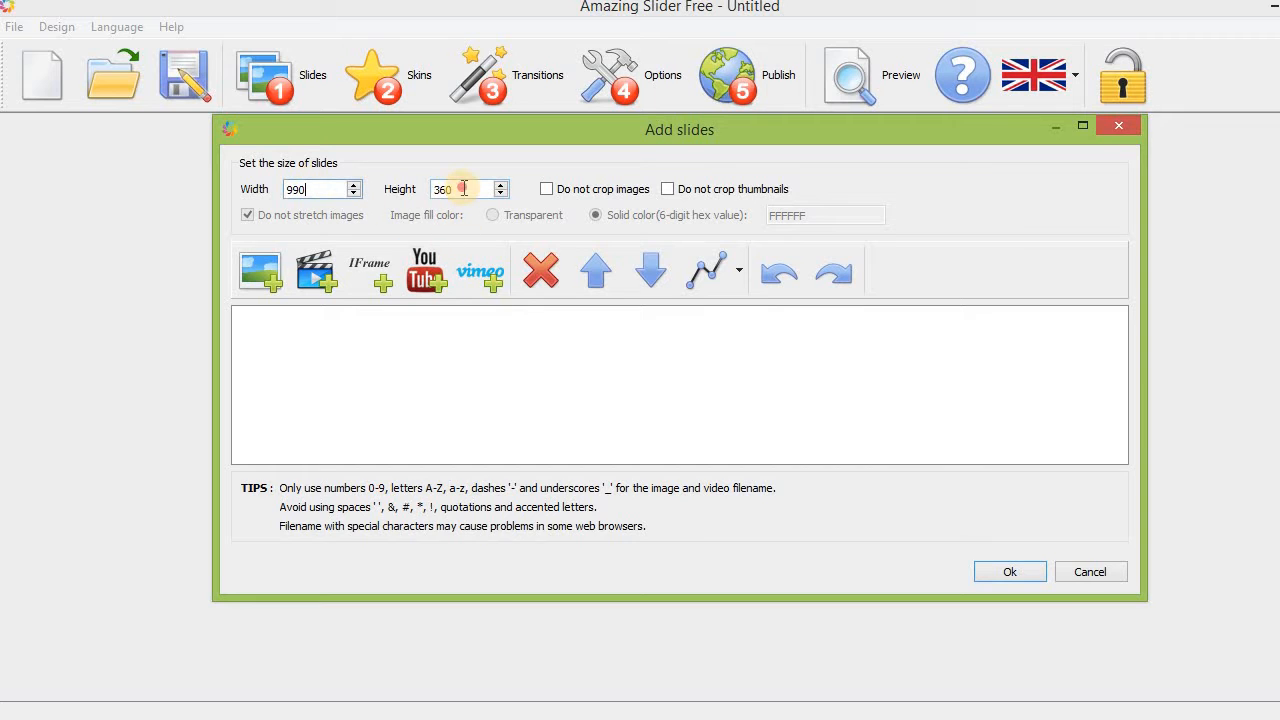
pyautogui.doubleClick(463, 188)
pyautogui.write('3')
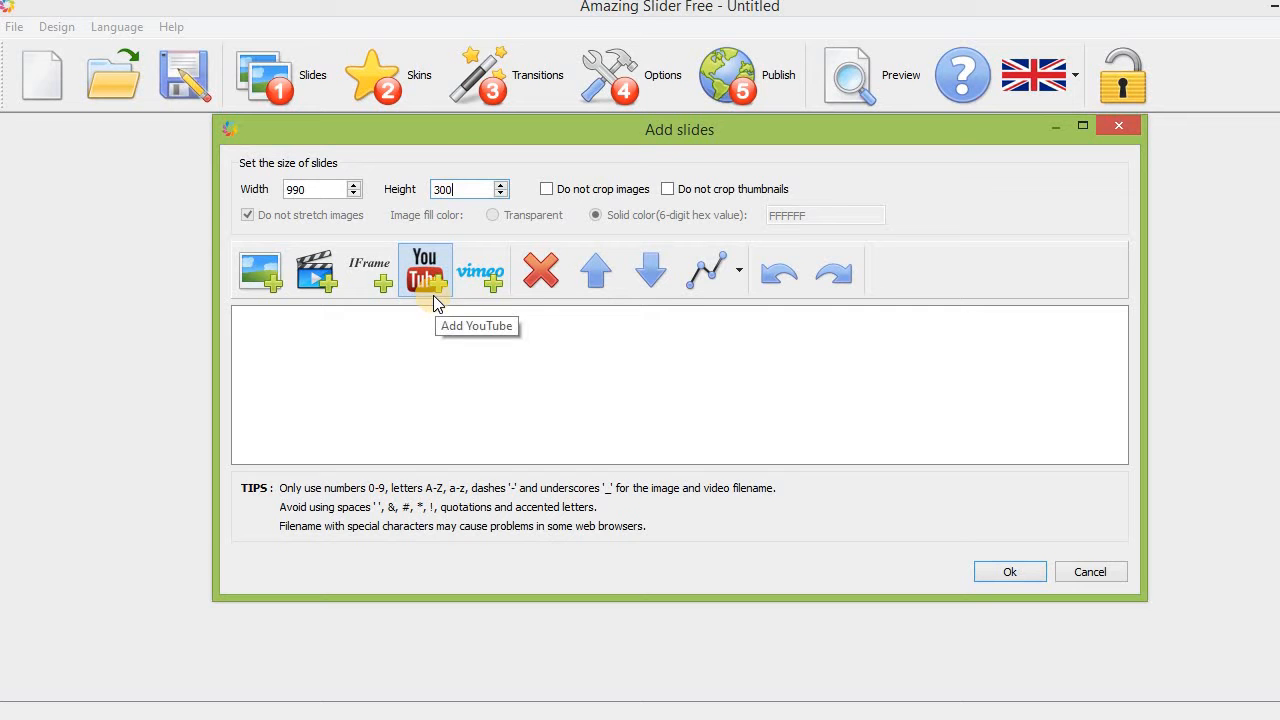
# - Add the images 1.jpg, 2.jpg and Make Choice.png from the Desktop as slides
pyautogui.click(277, 283)
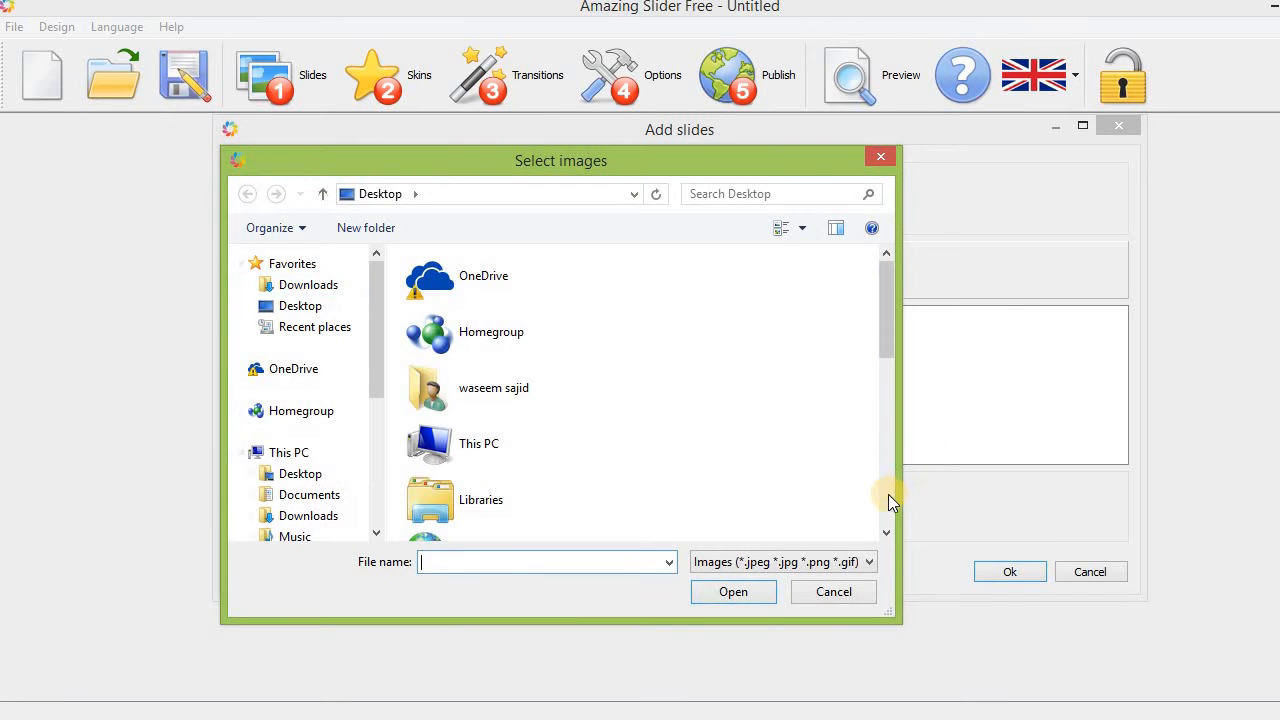
pyautogui.click(888, 494)
pyautogui.click(888, 494)
pyautogui.click(555, 500)
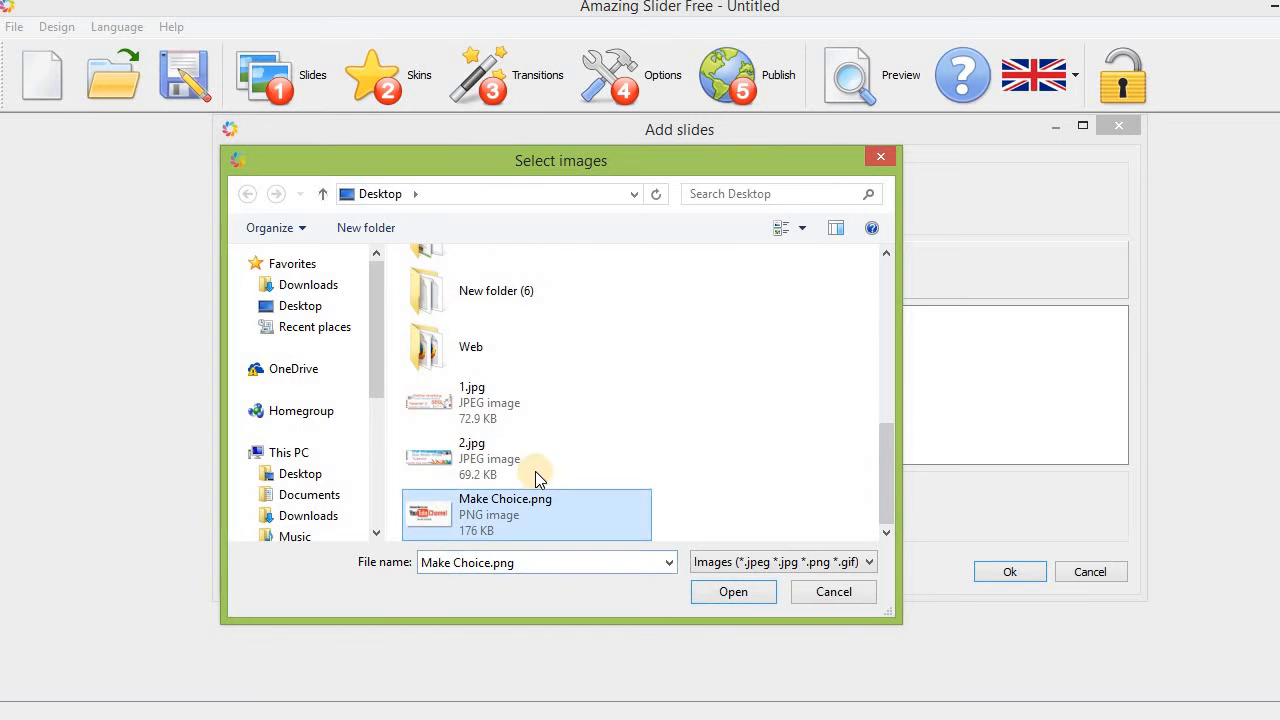
pyautogui.keyDown('ctrl'); pyautogui.click(535, 471); pyautogui.keyUp('ctrl')
pyautogui.keyDown('ctrl'); pyautogui.click(518, 418); pyautogui.keyUp('ctrl')
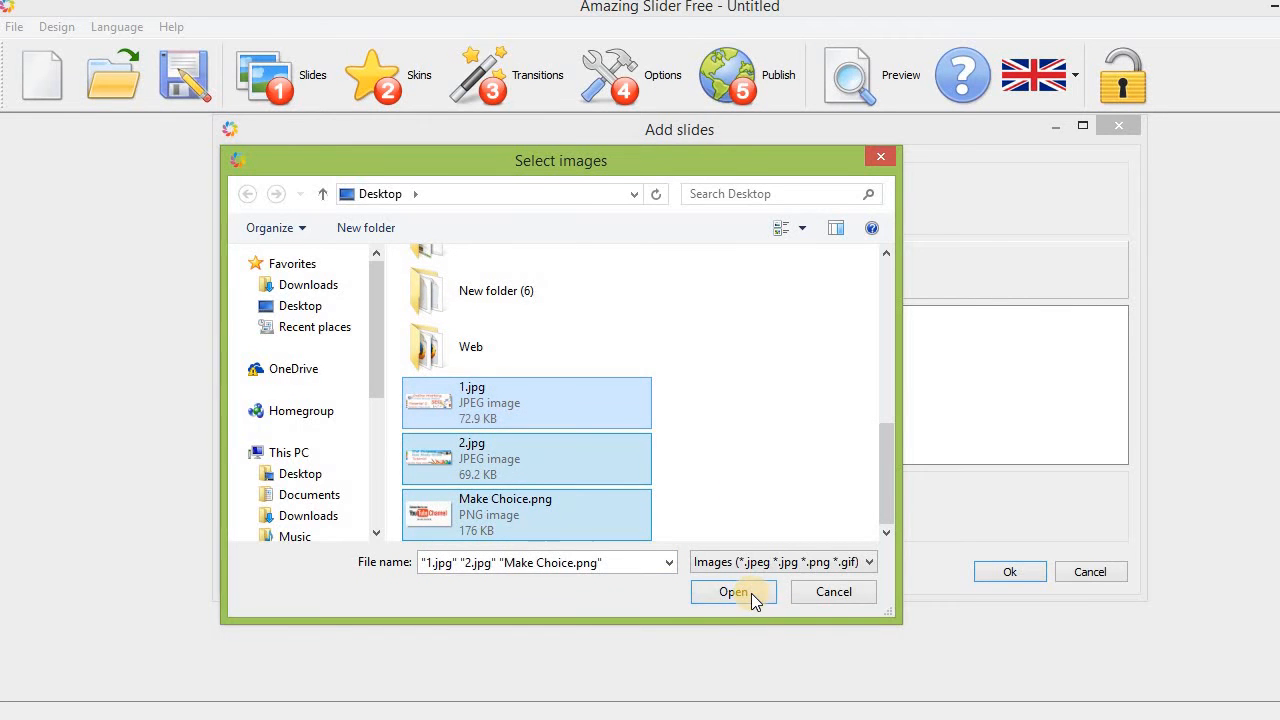
pyautogui.click(751, 593)
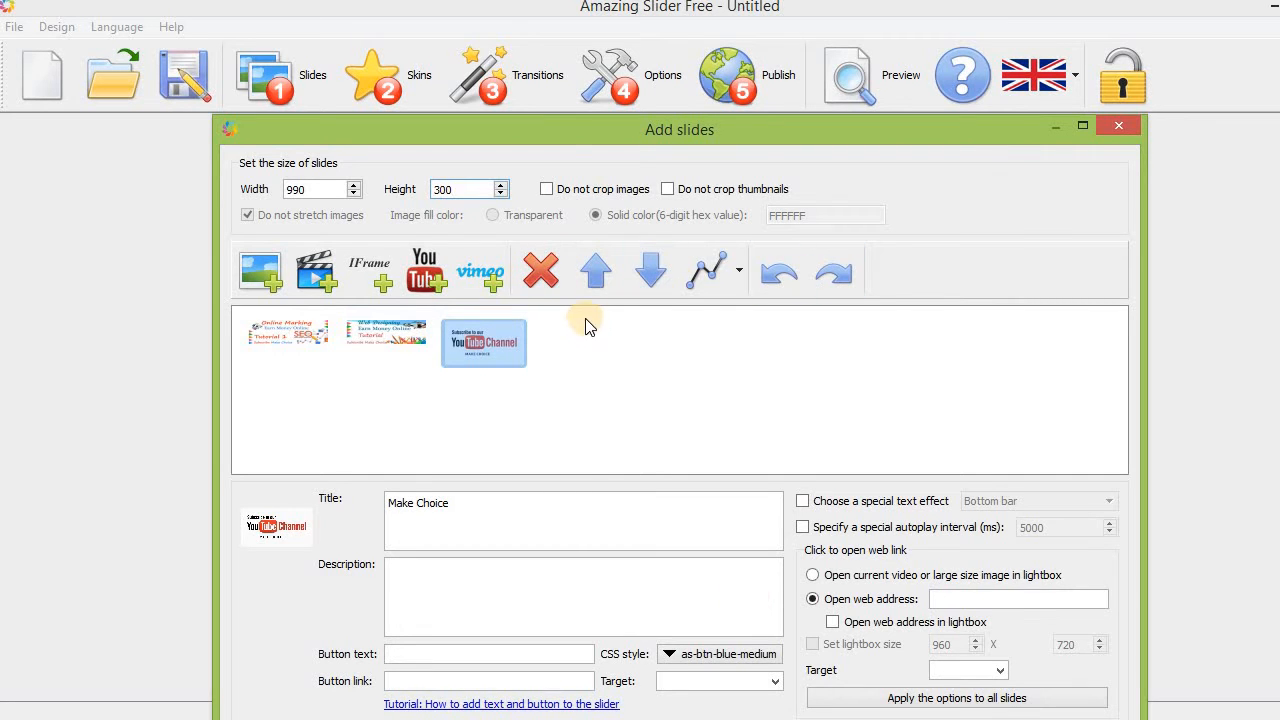
# - Try moving the Make Choice slide to first place and back to last, and rotating it counterclockwise and back
pyautogui.click(566, 349)
pyautogui.click(508, 346)
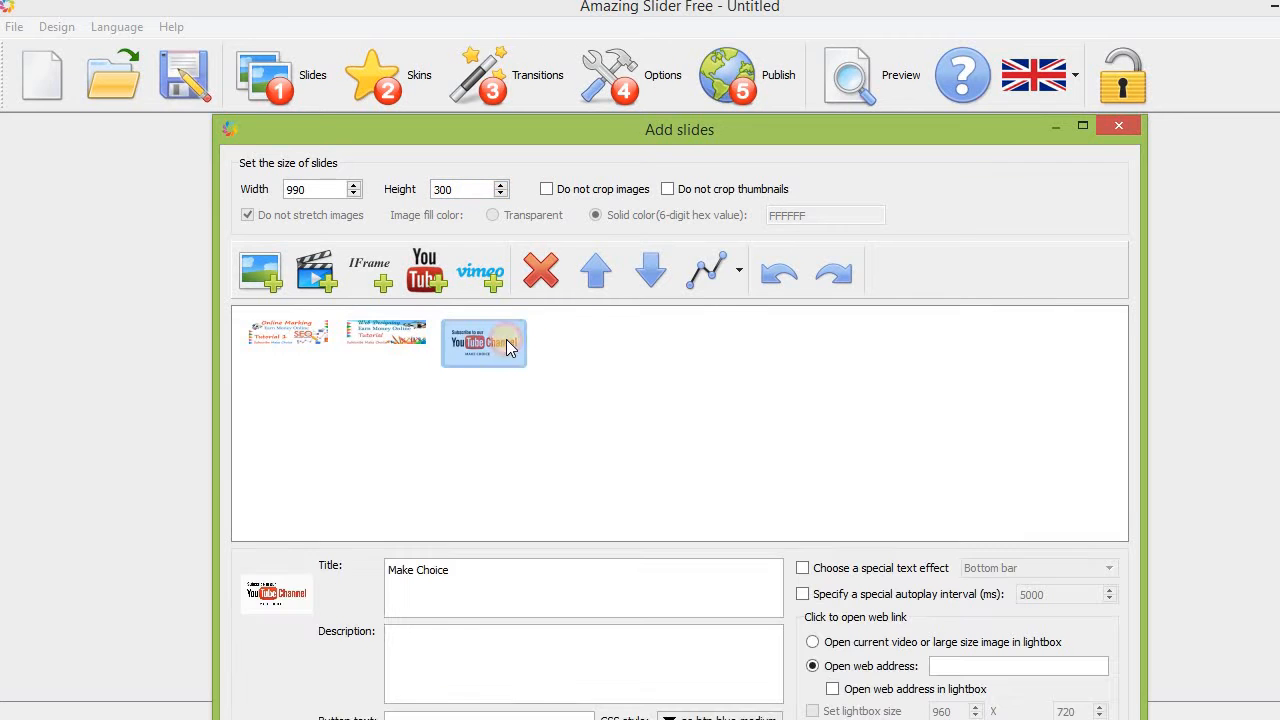
pyautogui.click(600, 275)
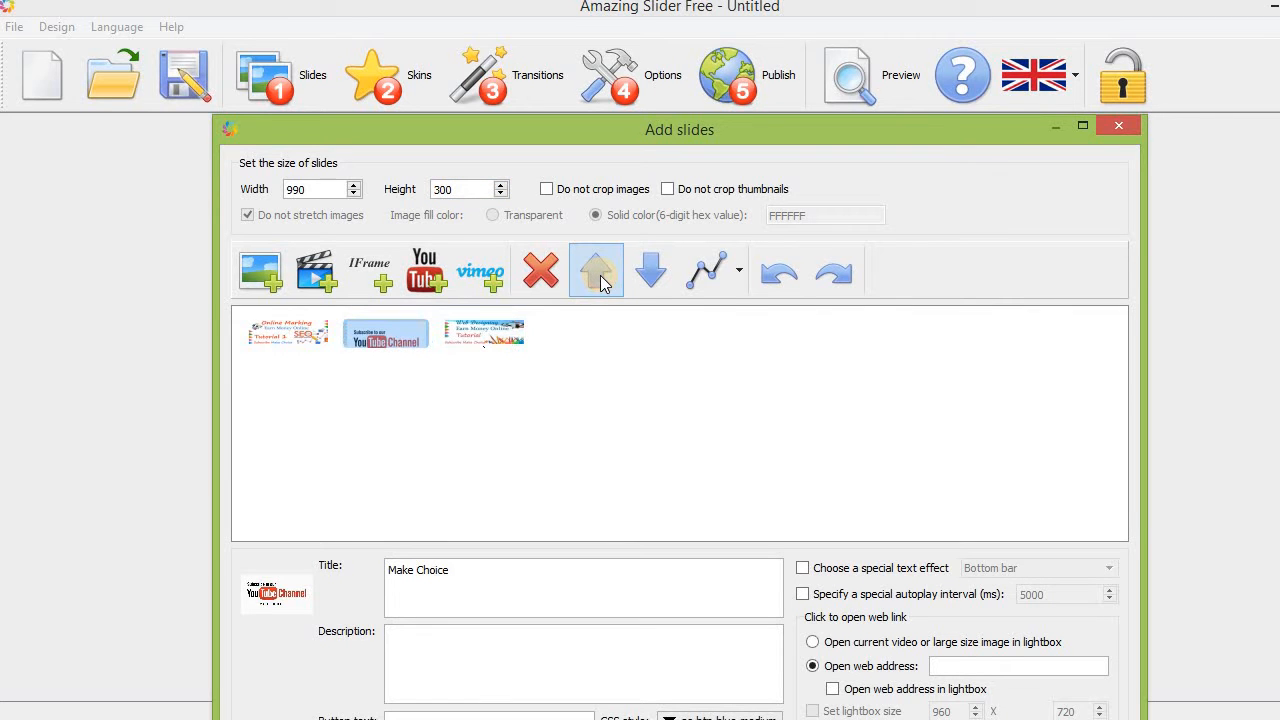
pyautogui.click(600, 275)
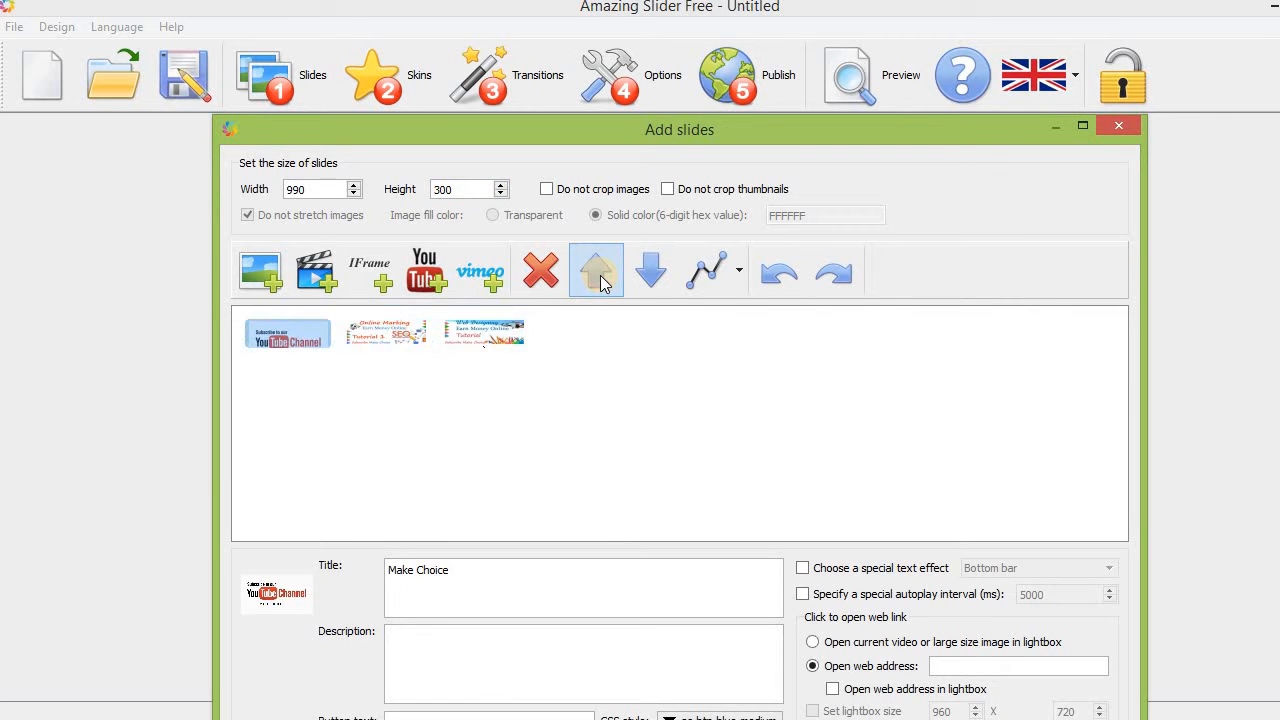
pyautogui.click(661, 282)
pyautogui.click(661, 282)
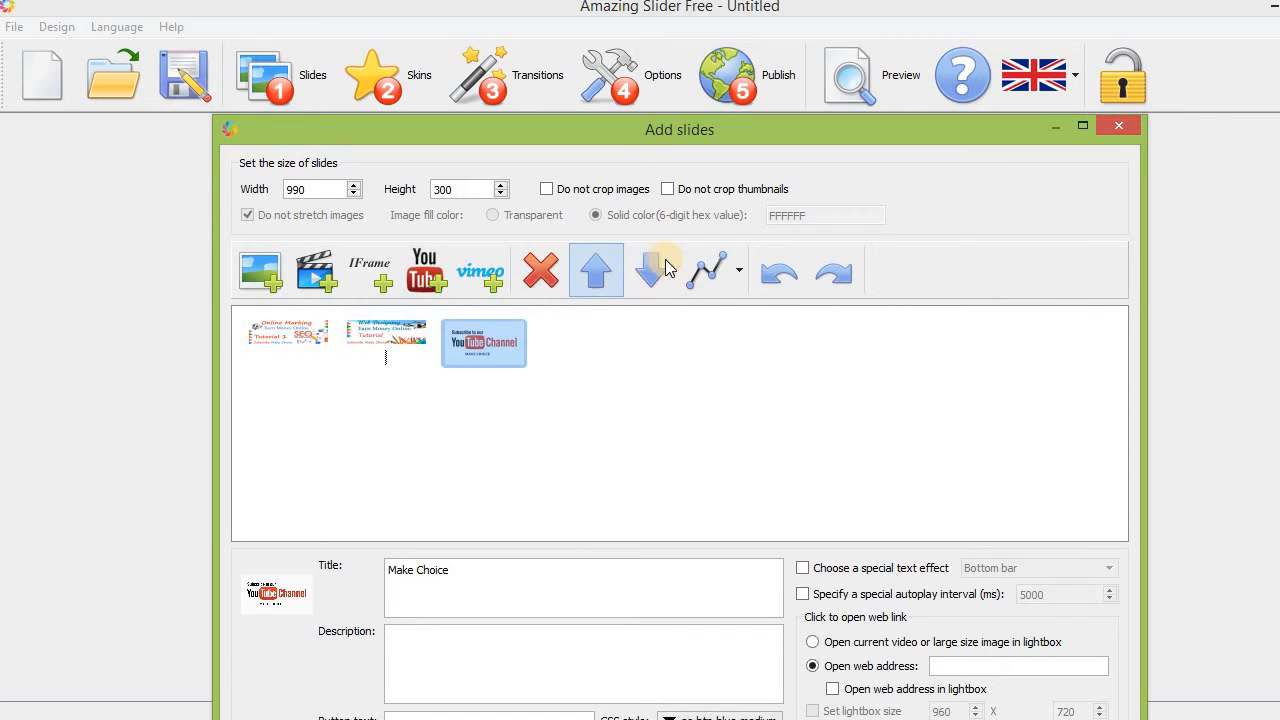
pyautogui.click(773, 284)
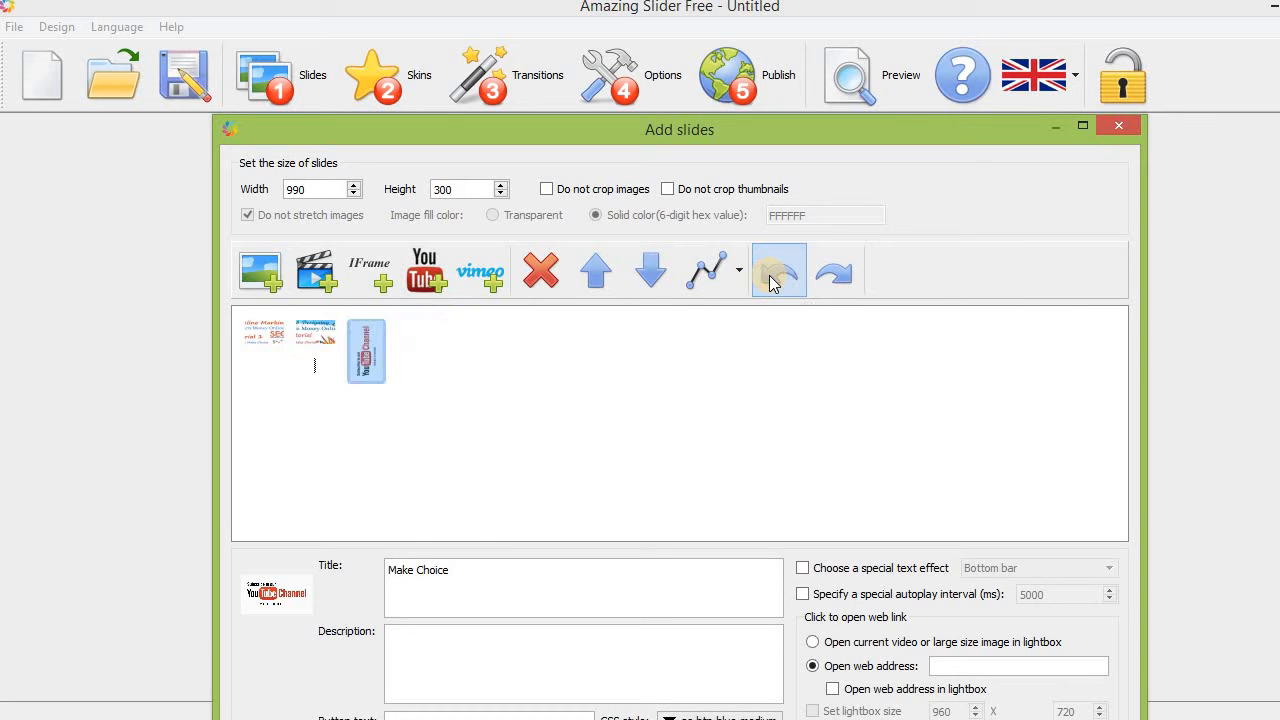
pyautogui.click(833, 283)
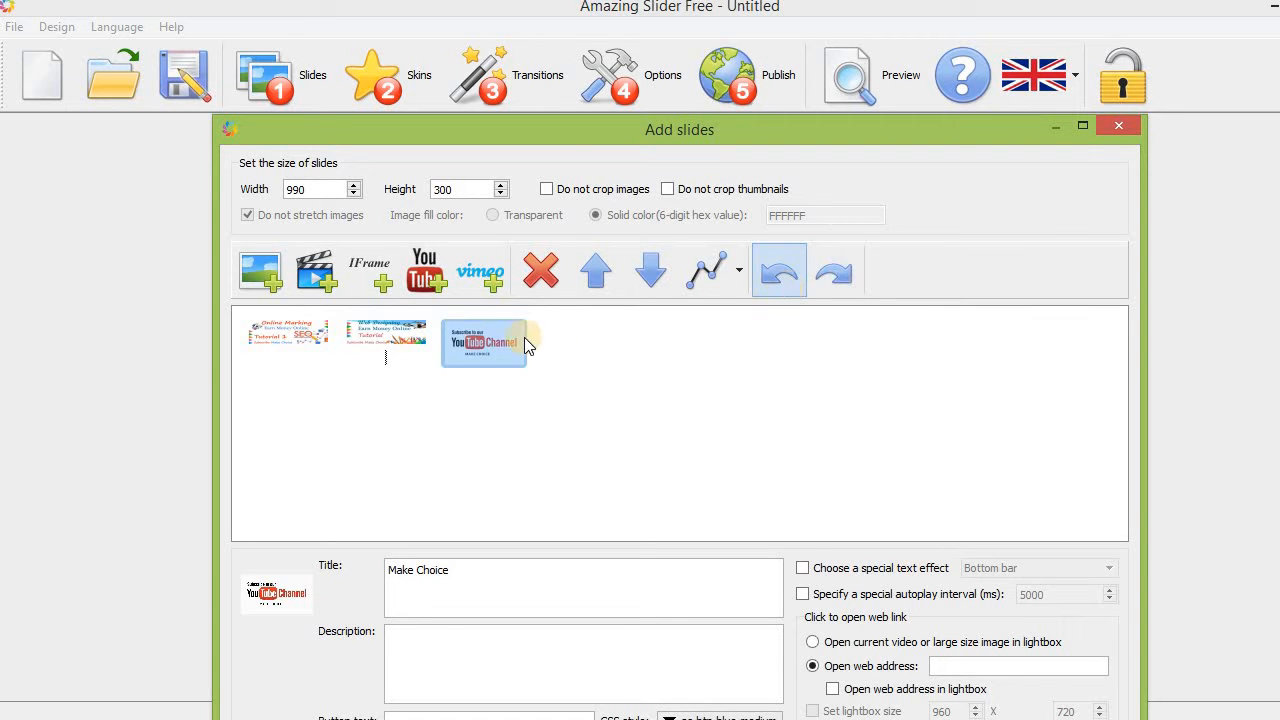
# - Delete the Make Choice slide from the slide list
pyautogui.click(549, 281)
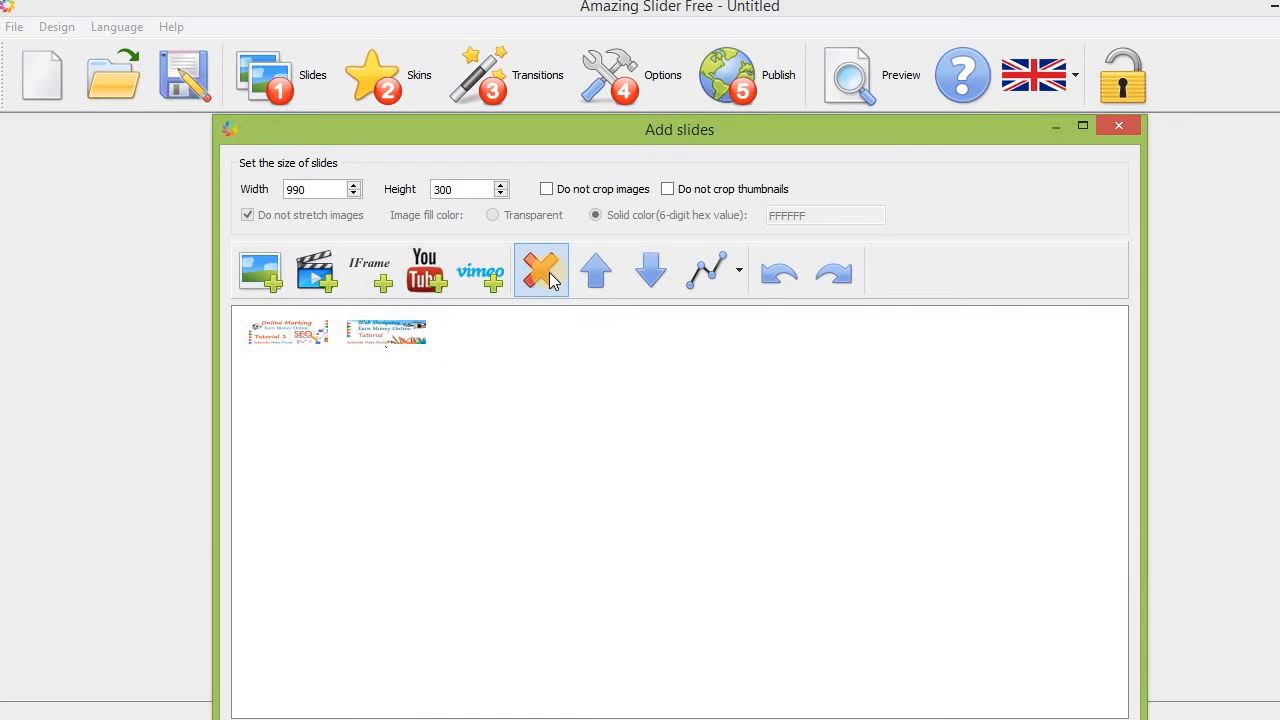
# - Try the Do not crop images and Do not crop thumbnails options, and clear both again
pyautogui.click(546, 190)
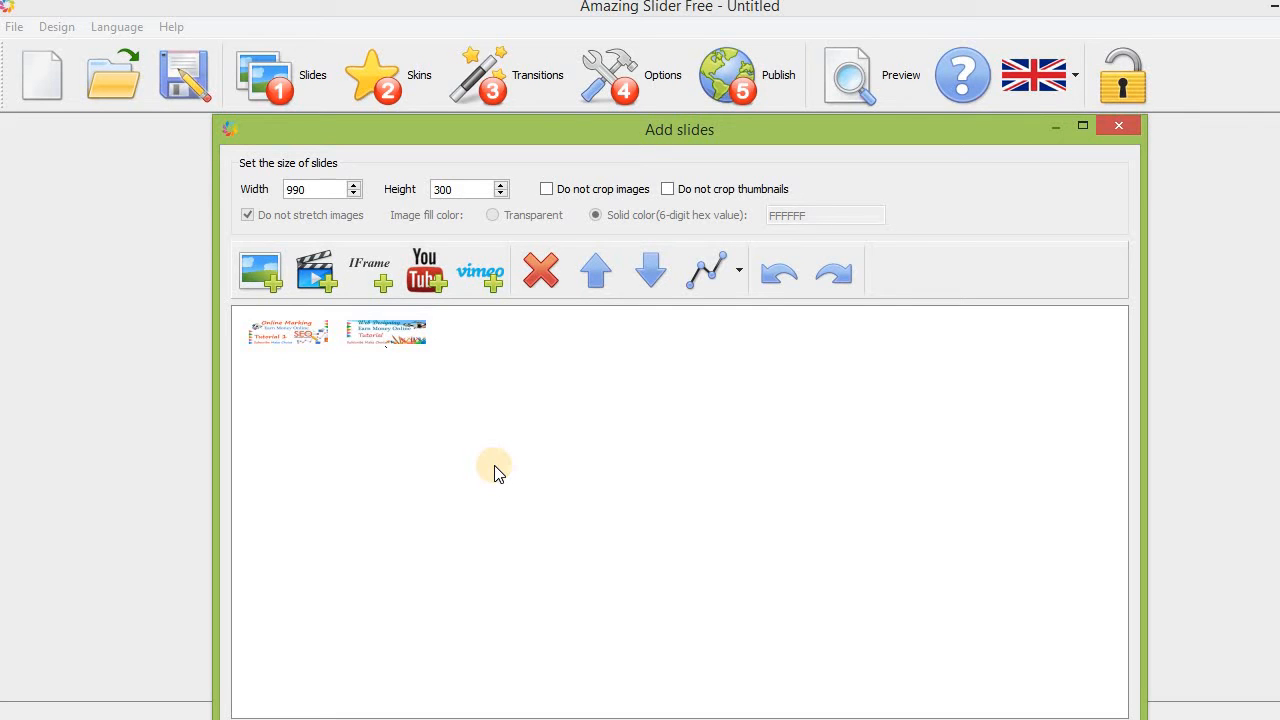
pyautogui.click(546, 190)
pyautogui.click(666, 190)
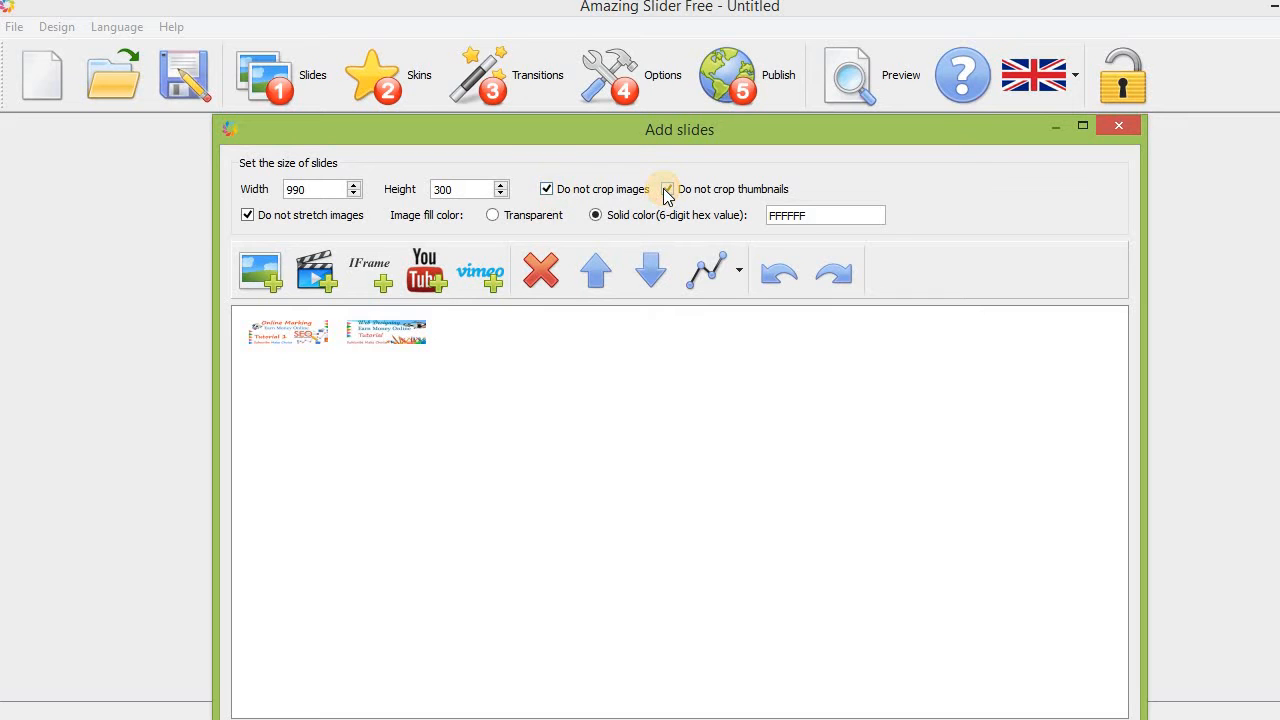
pyautogui.click(545, 190)
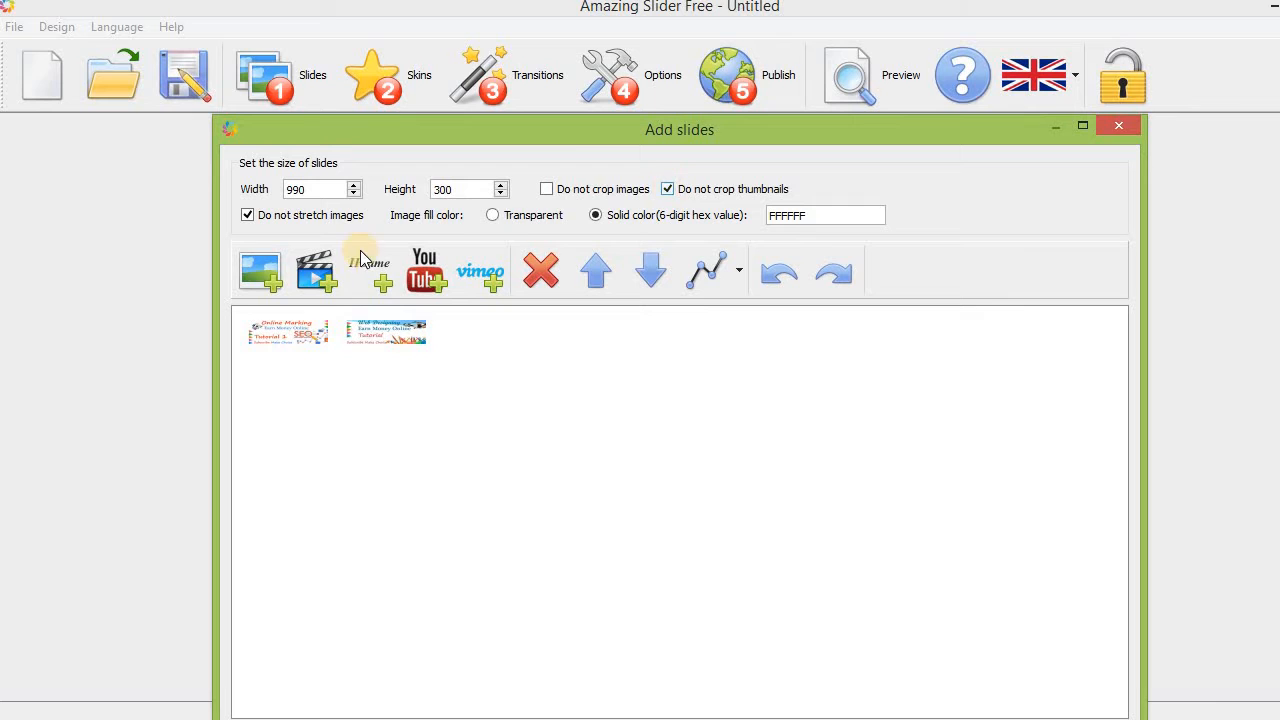
pyautogui.doubleClick(809, 215)
pyautogui.click(668, 190)
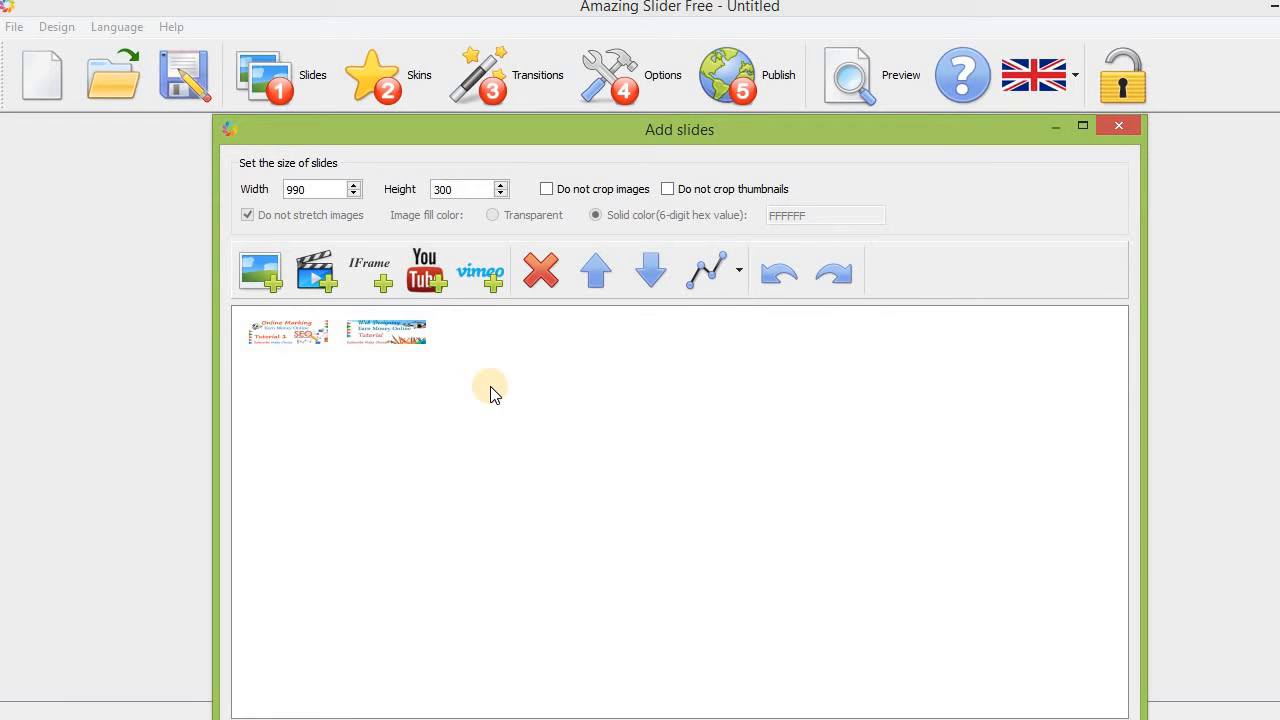
# - Maximize the Add slides dialog and accept the two slides
pyautogui.click(1086, 120)
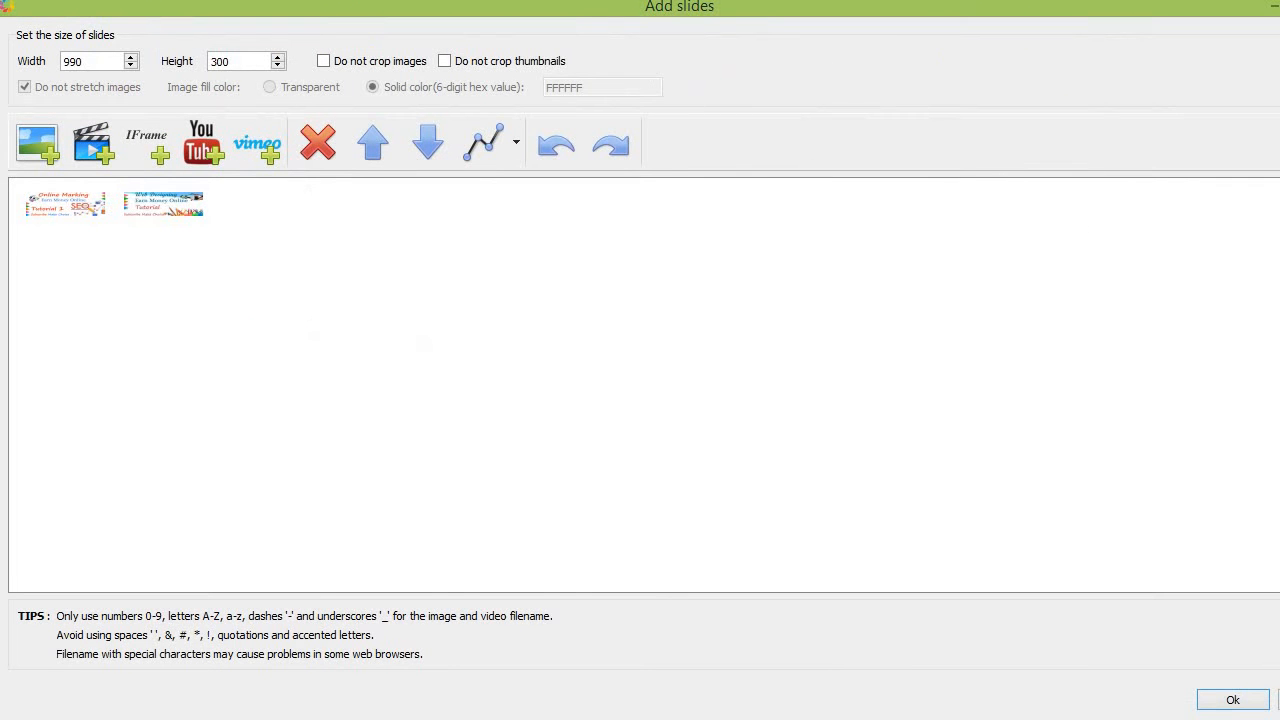
pyautogui.click(1232, 699)
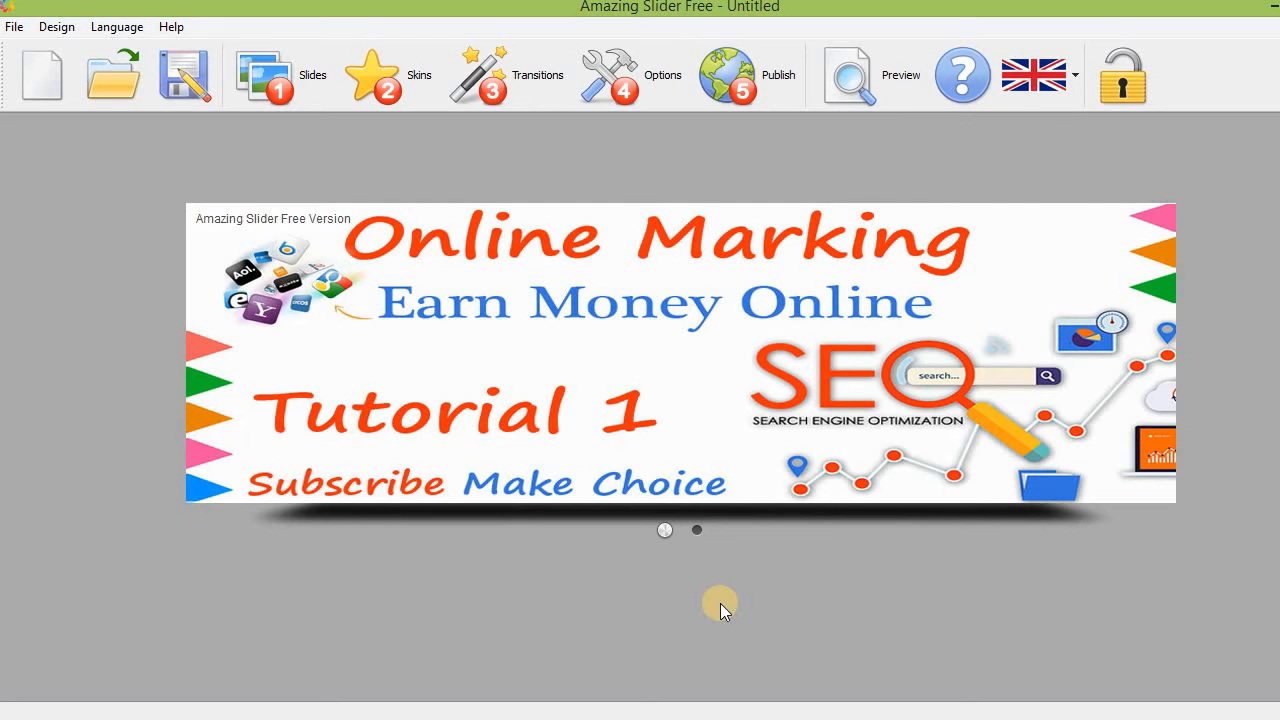
# - Preview the Content and ContentBox skins and apply the Cube skin to the slider
pyautogui.click(408, 86)
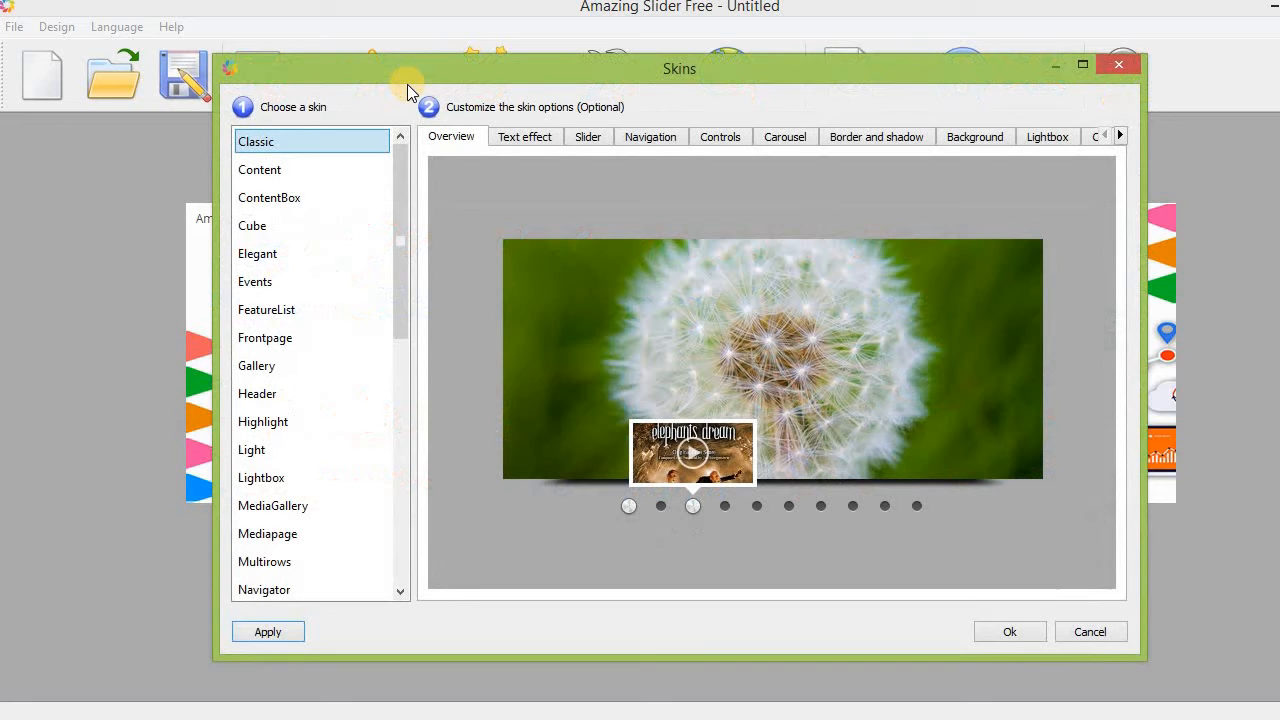
pyautogui.click(280, 168)
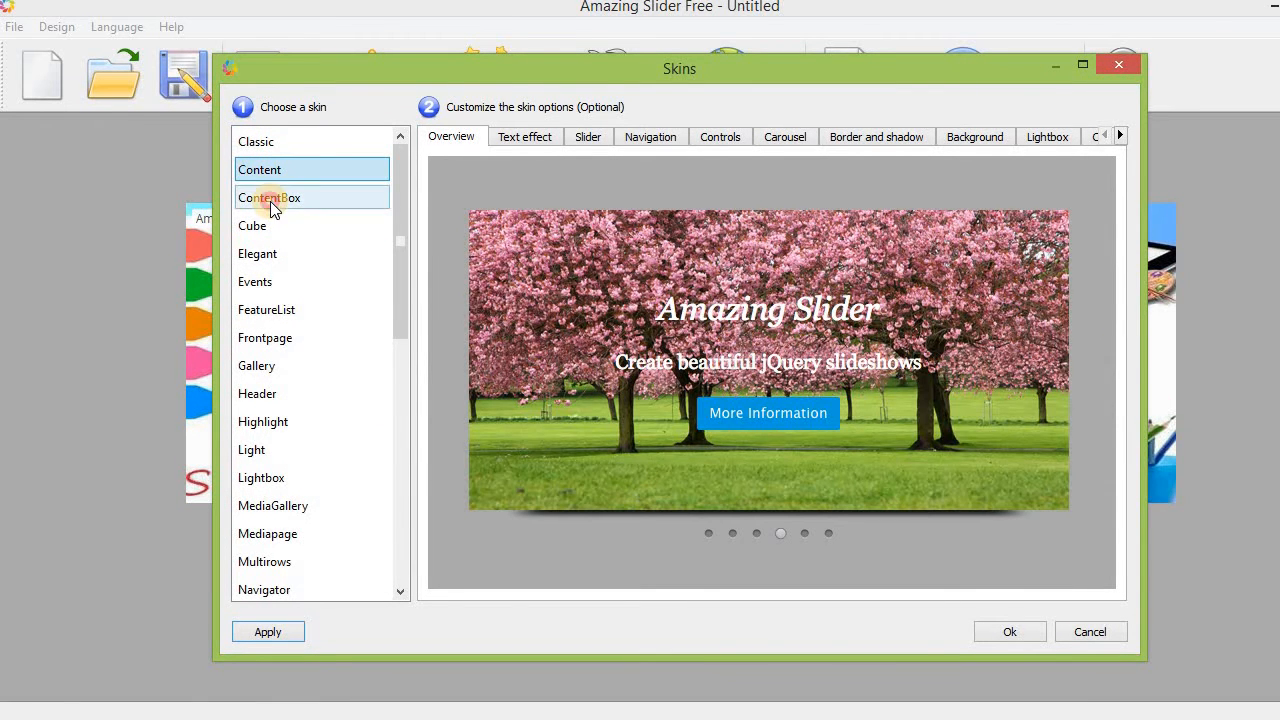
pyautogui.click(271, 201)
pyautogui.click(265, 230)
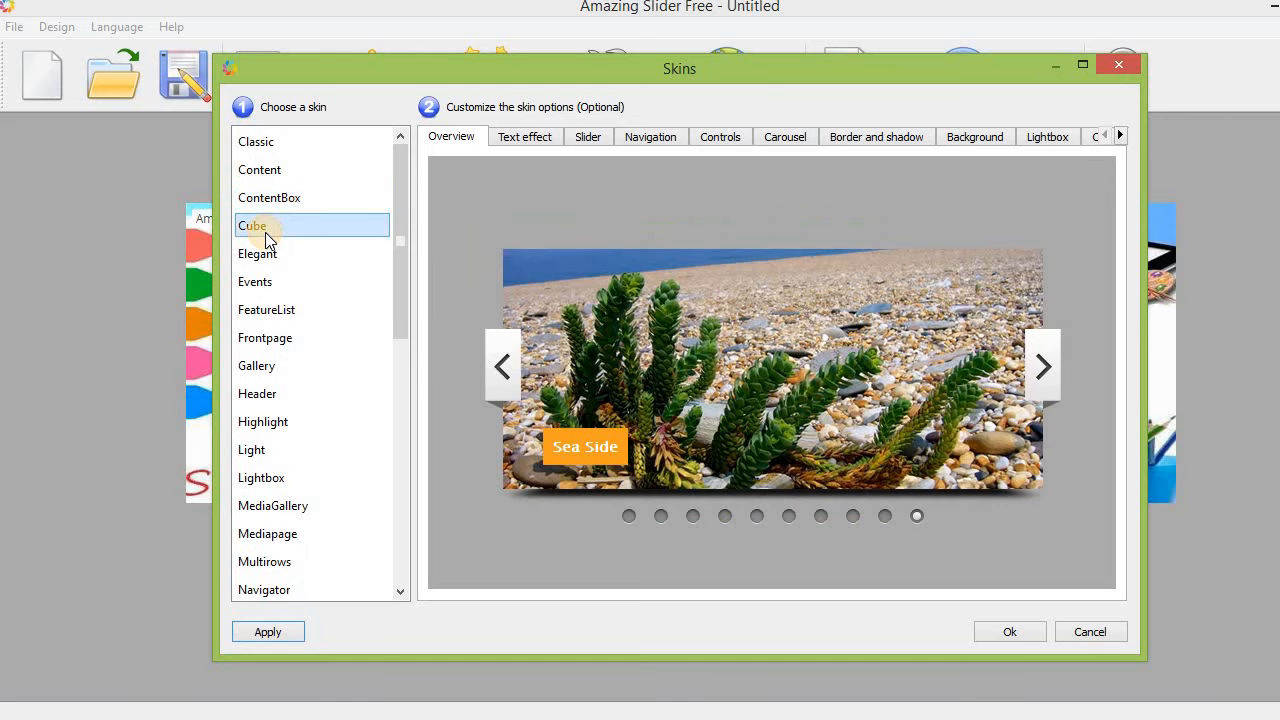
pyautogui.click(1004, 625)
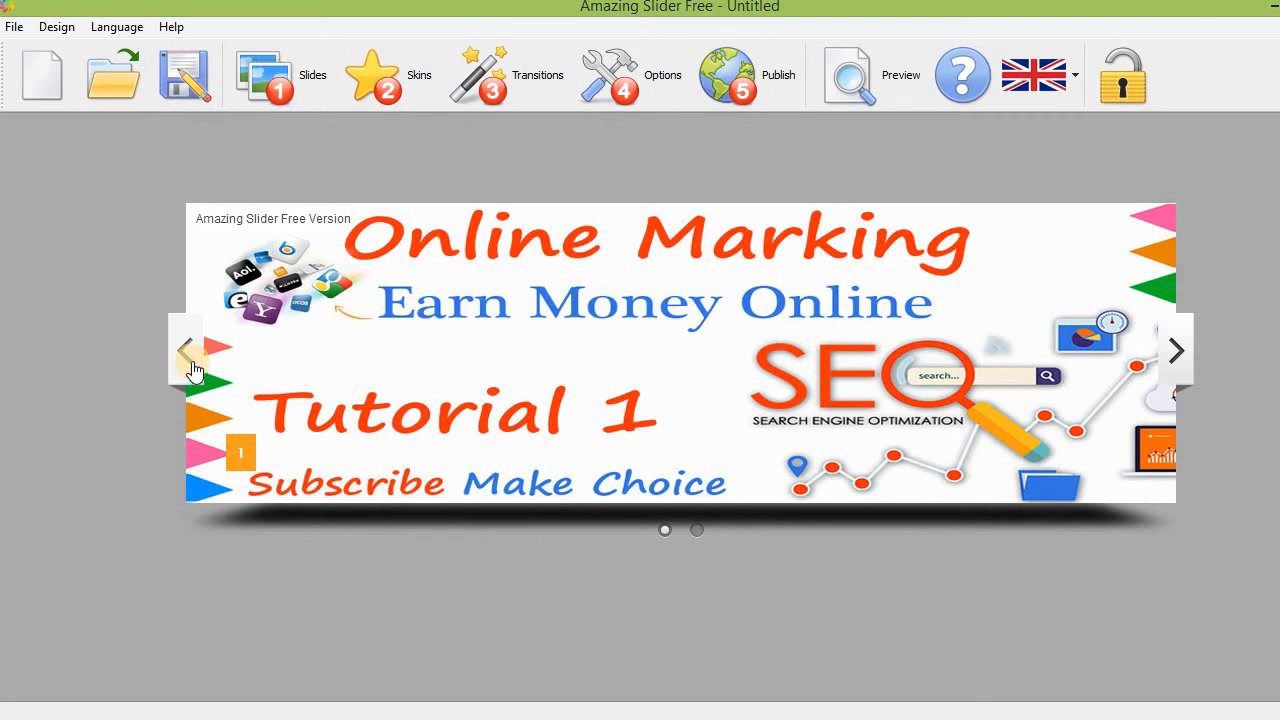
# - Apply the Events skin to the slider
pyautogui.click(378, 78)
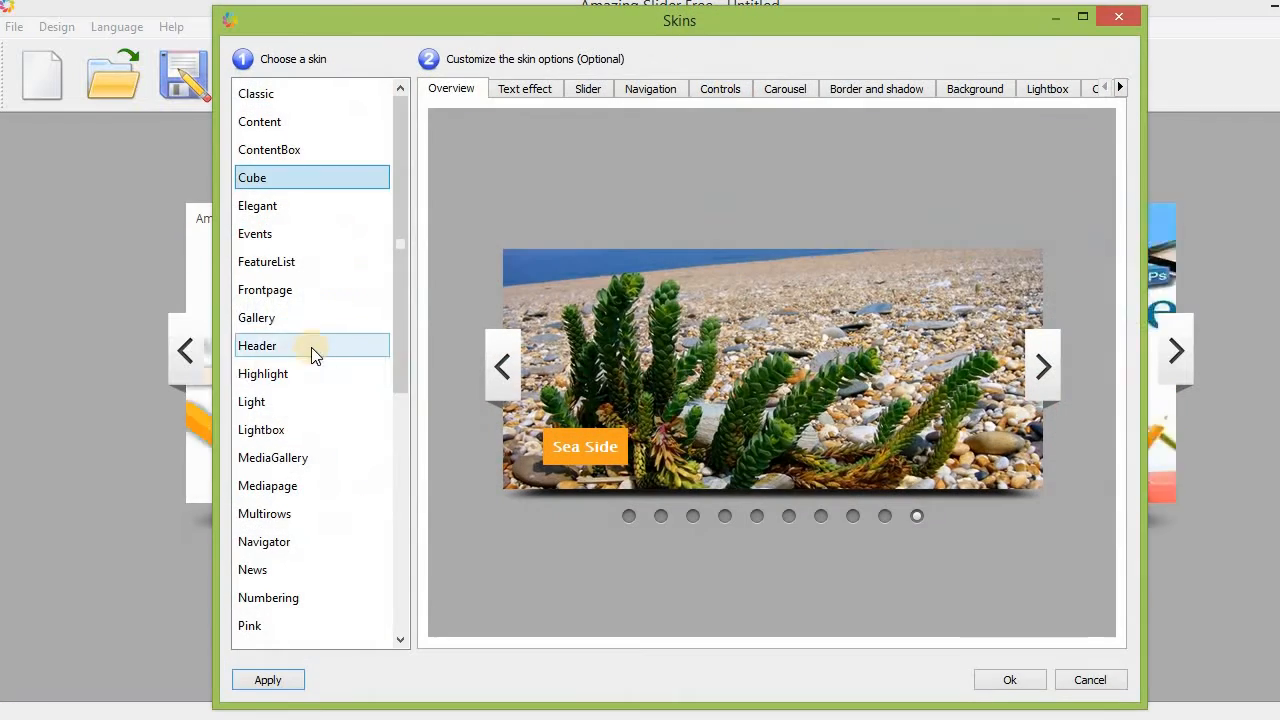
pyautogui.click(293, 233)
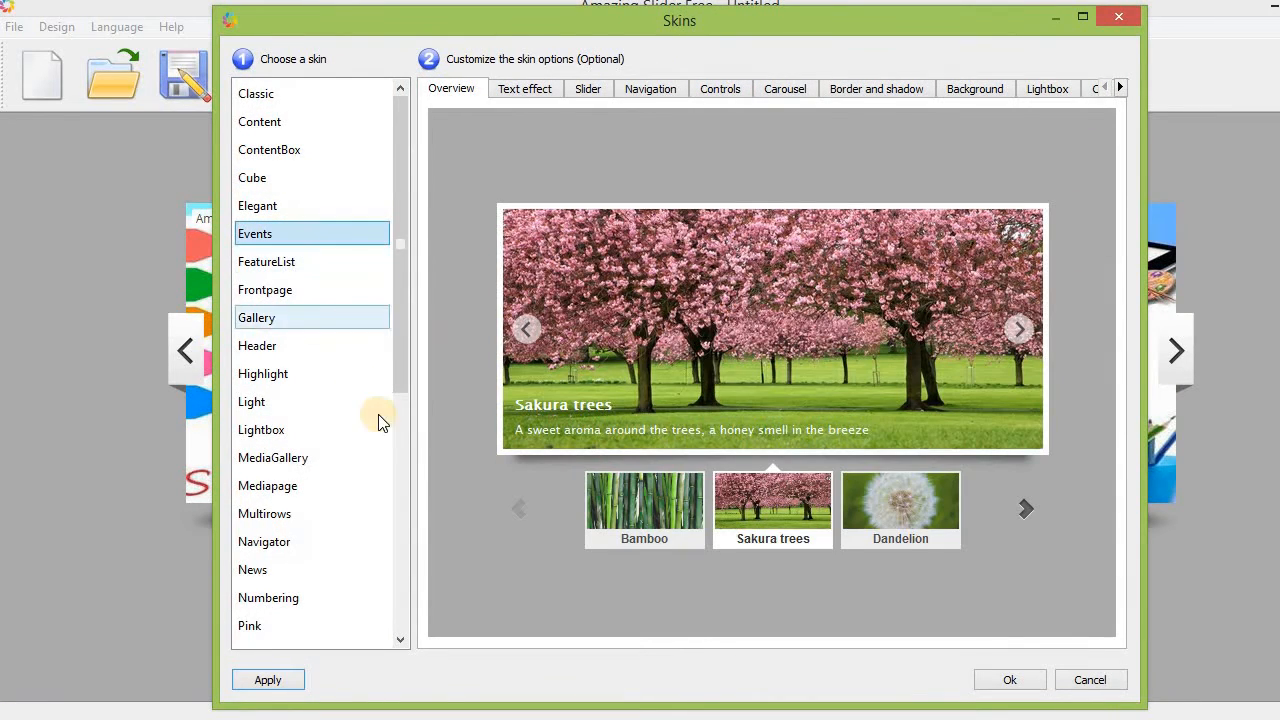
pyautogui.click(1037, 683)
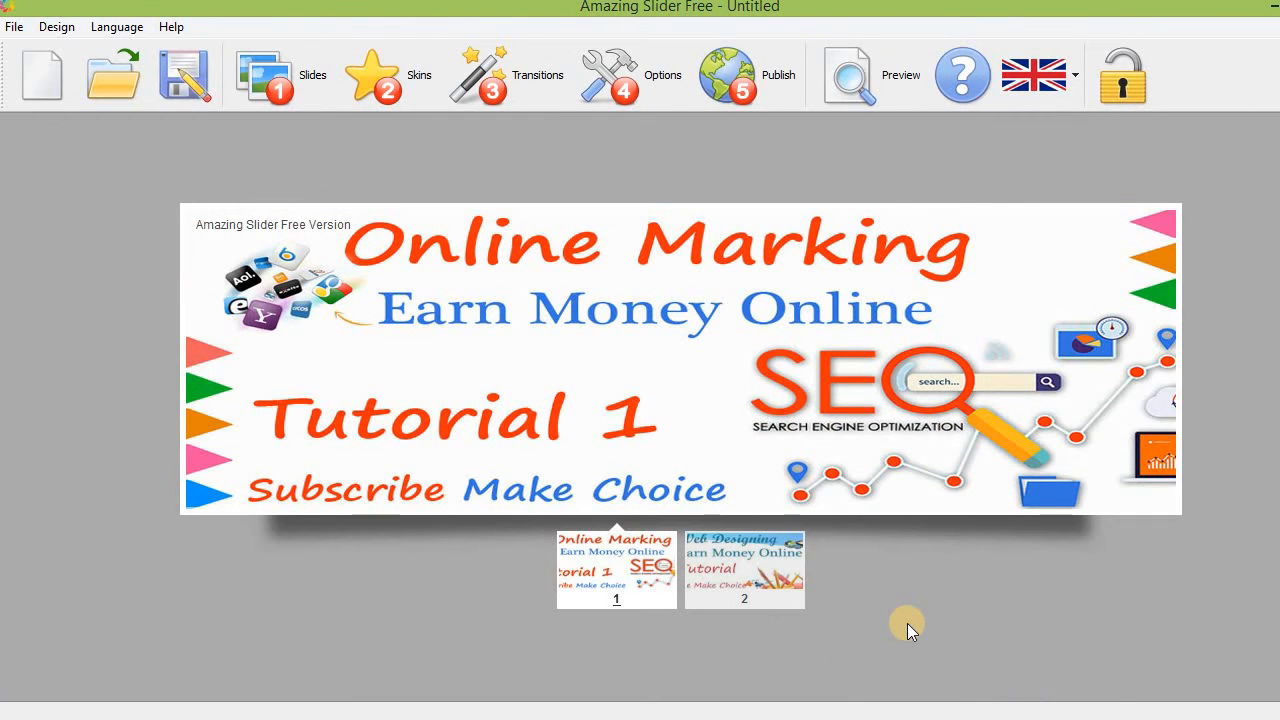
# - Examine the Events skin's text effect settings and the caption overlay on the first slide, leaving the skin settings without changes
pyautogui.click(384, 71)
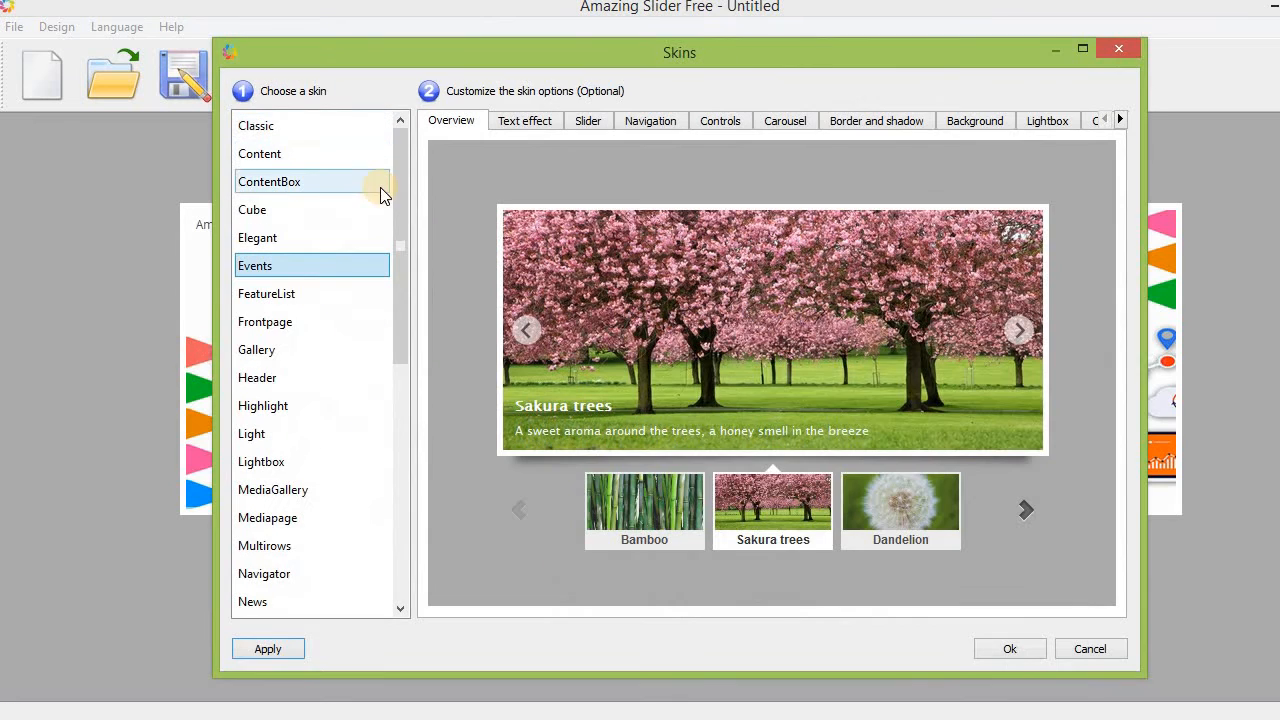
pyautogui.click(526, 119)
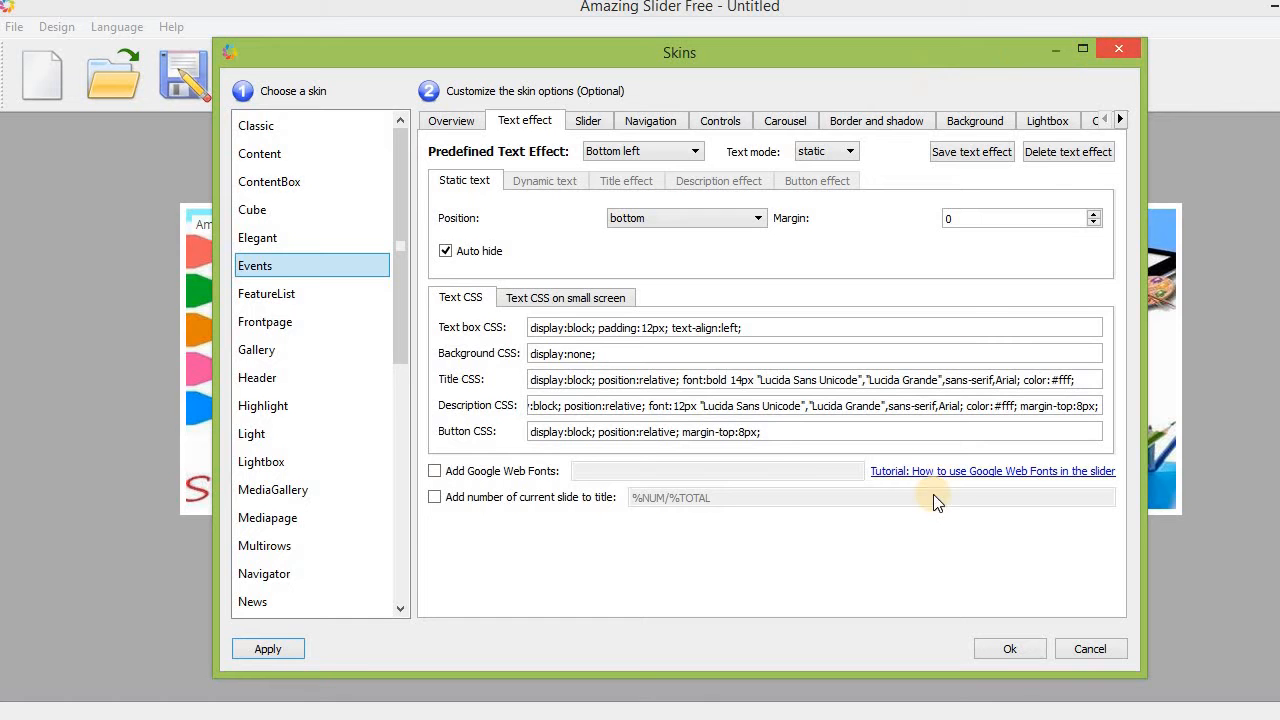
pyautogui.click(1080, 649)
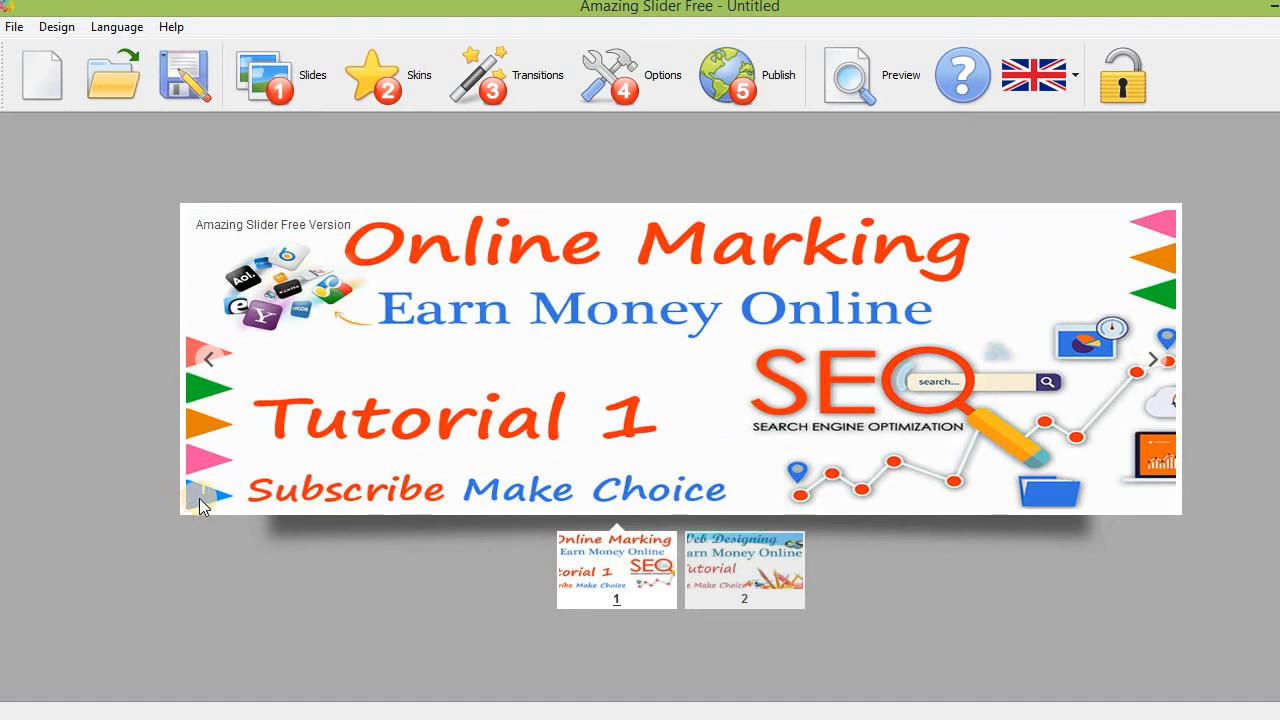
pyautogui.moveTo(206, 493); pyautogui.dragTo(185, 497)
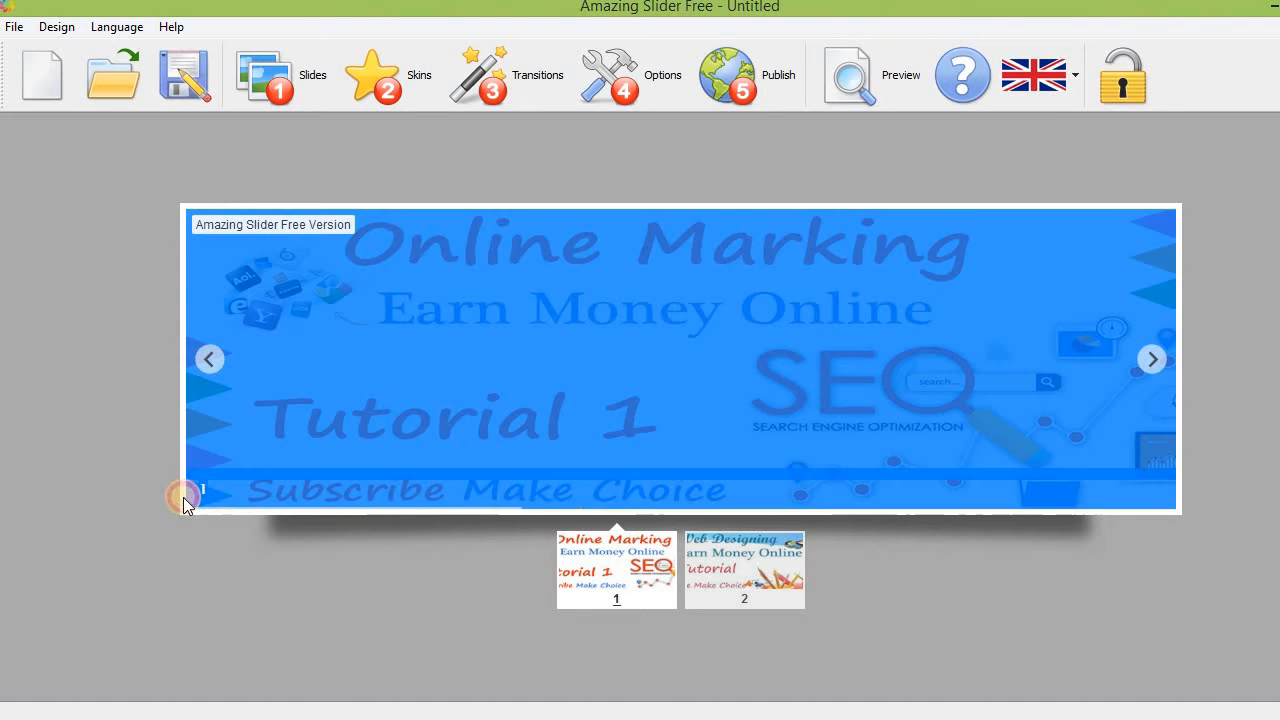
pyautogui.click(227, 527)
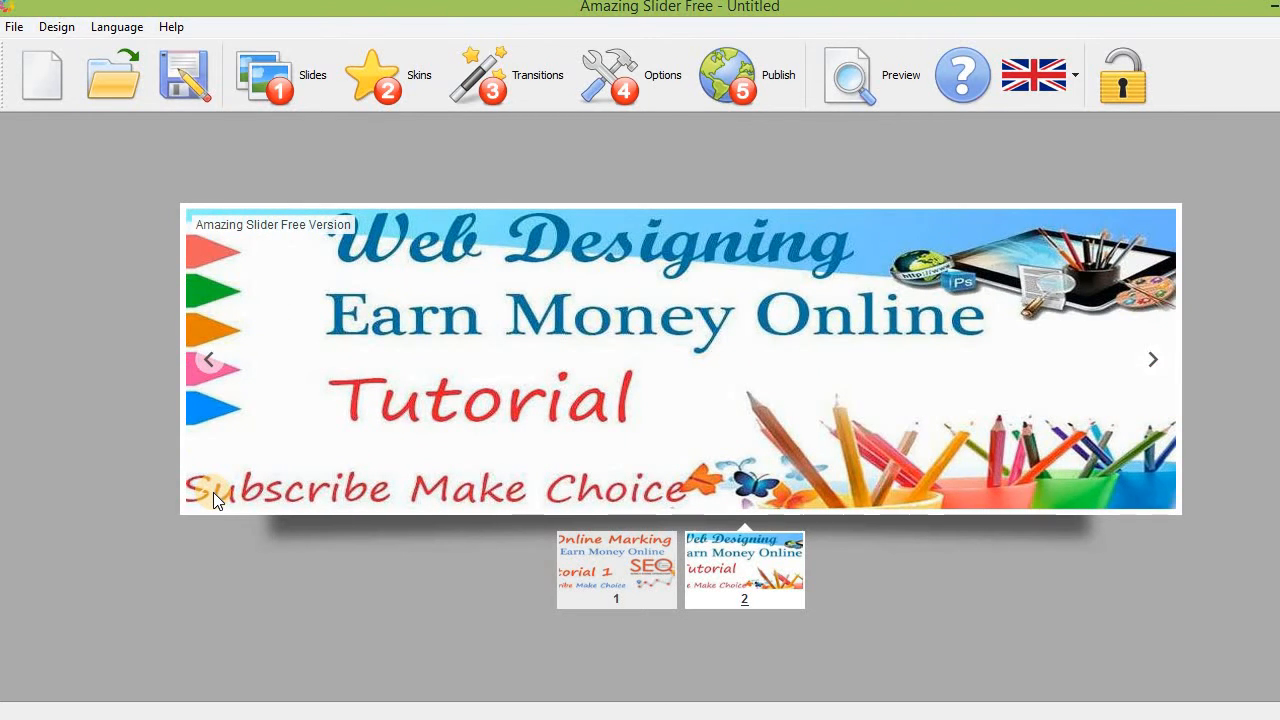
# - Review the current skin's slider, navigation and control options, and apply the Classic skin to the slider
pyautogui.click(416, 72)
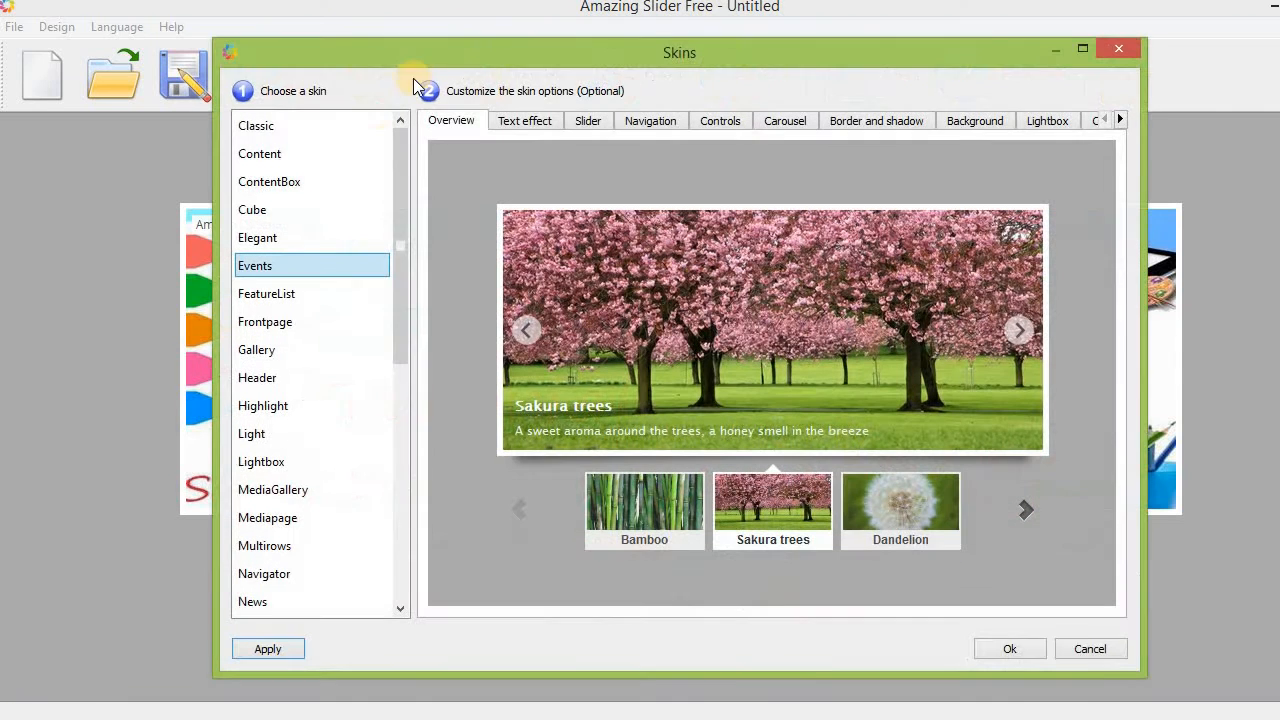
pyautogui.click(587, 118)
pyautogui.click(649, 118)
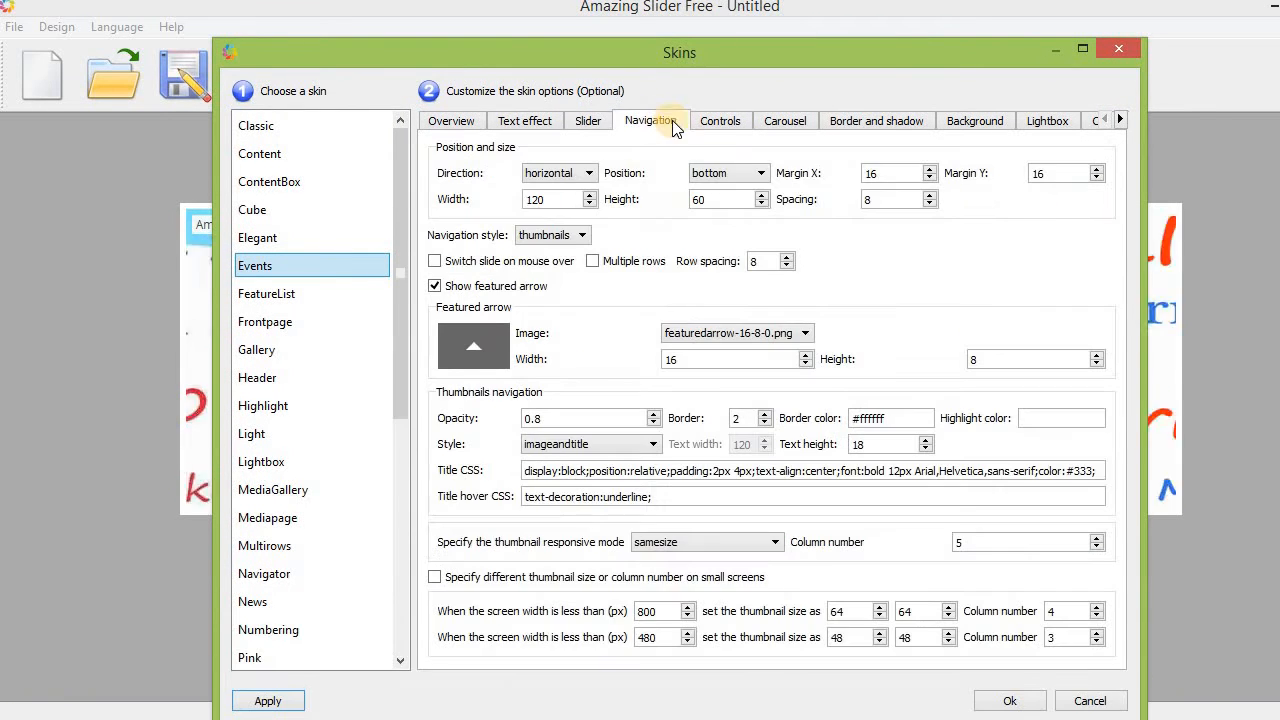
pyautogui.click(723, 126)
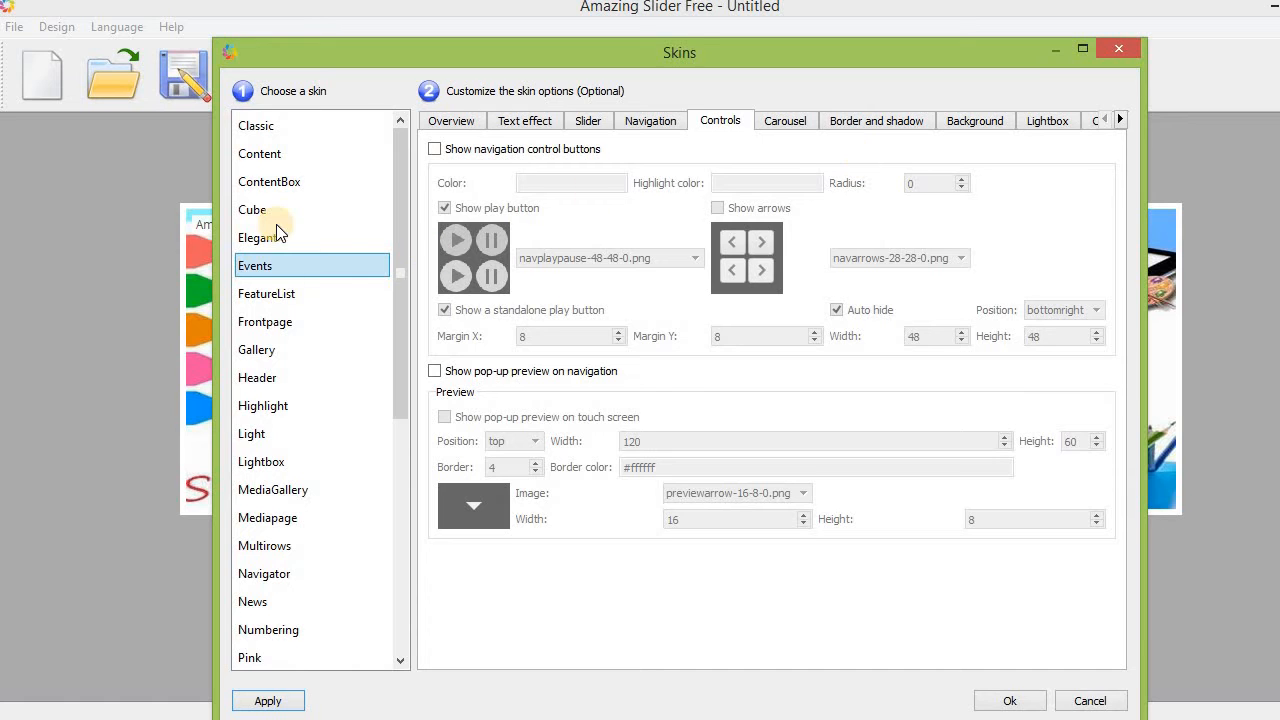
pyautogui.click(284, 129)
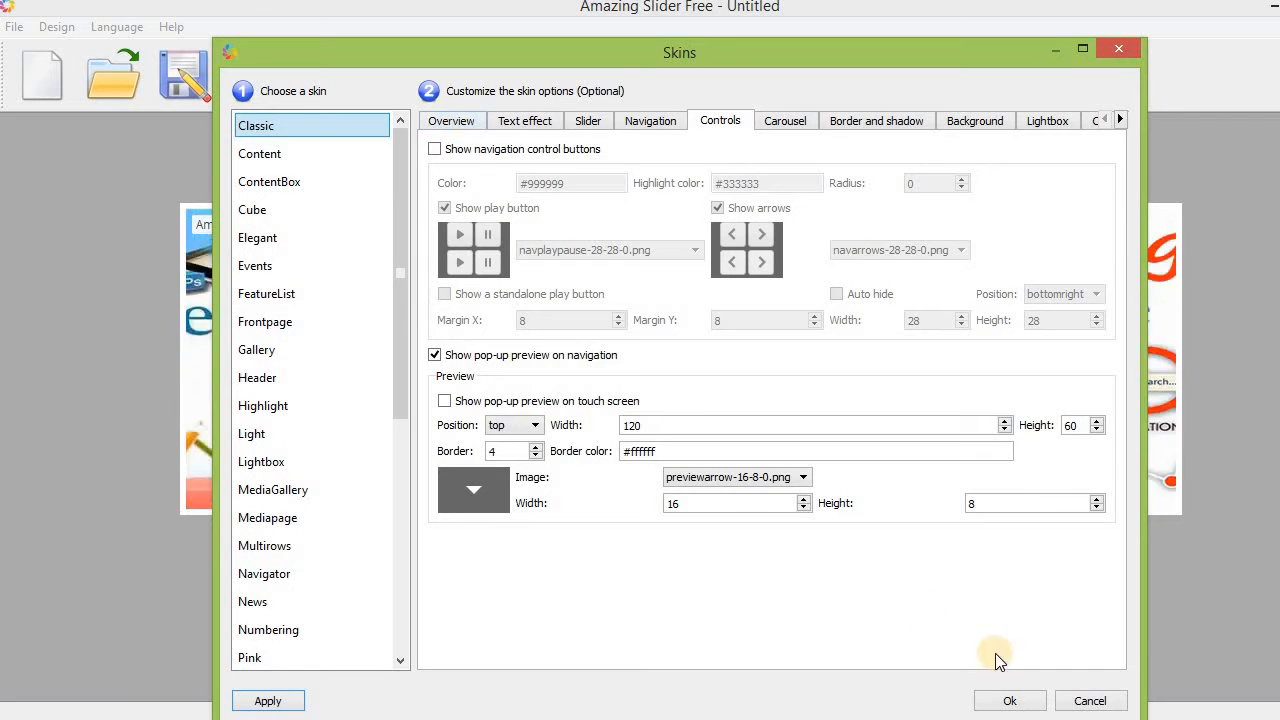
pyautogui.click(1020, 699)
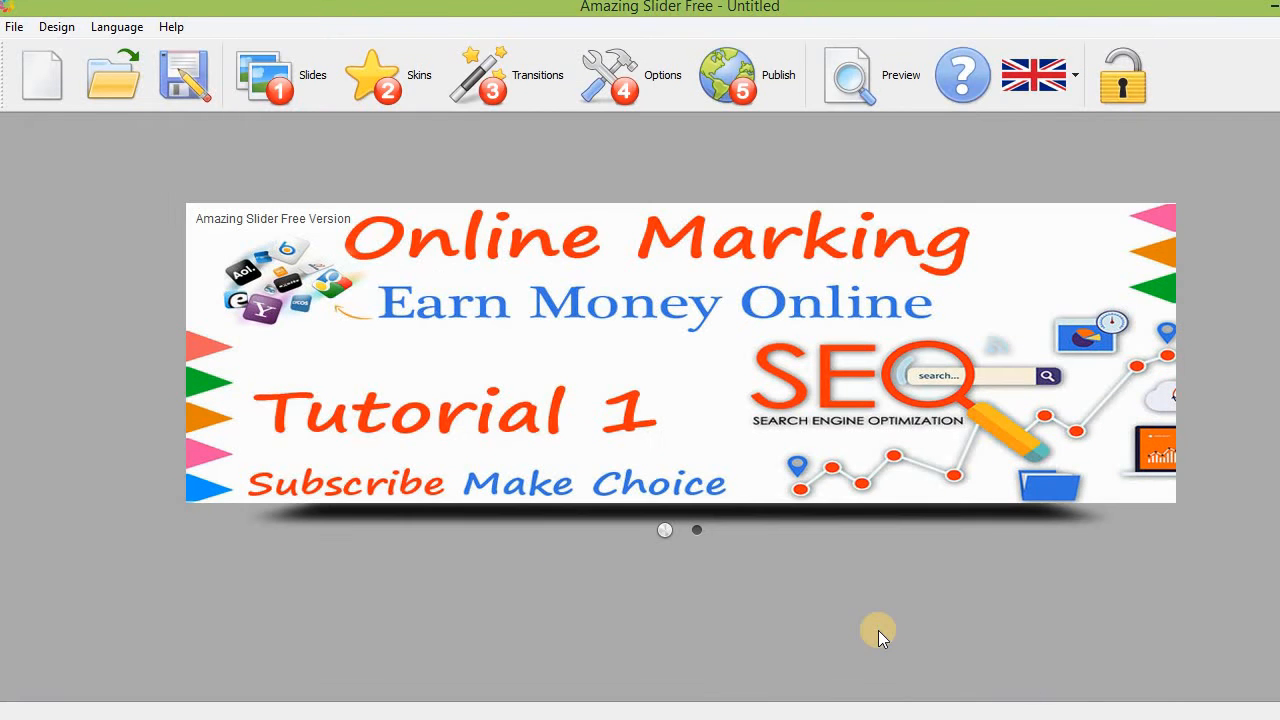
# - Enable the 3D transition effect alongside Cross fade and CSS Slide, and step through the slides to preview the transitions
pyautogui.click(519, 75)
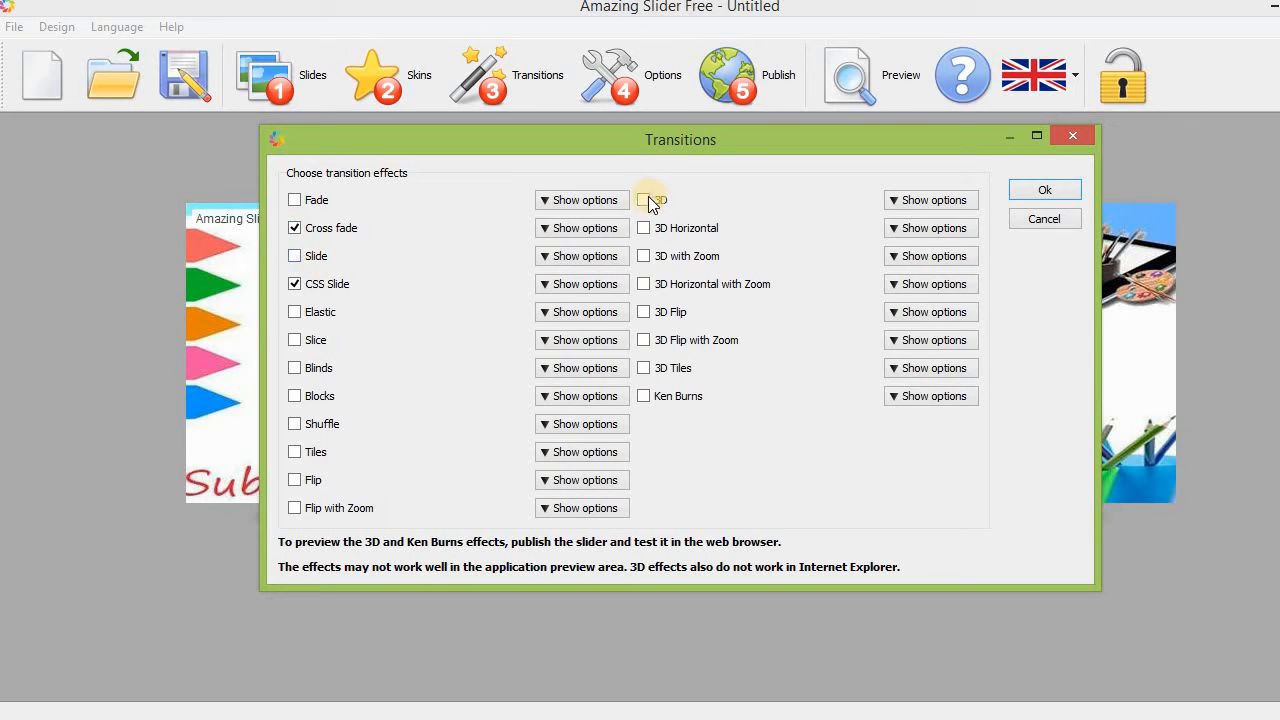
pyautogui.click(1033, 190)
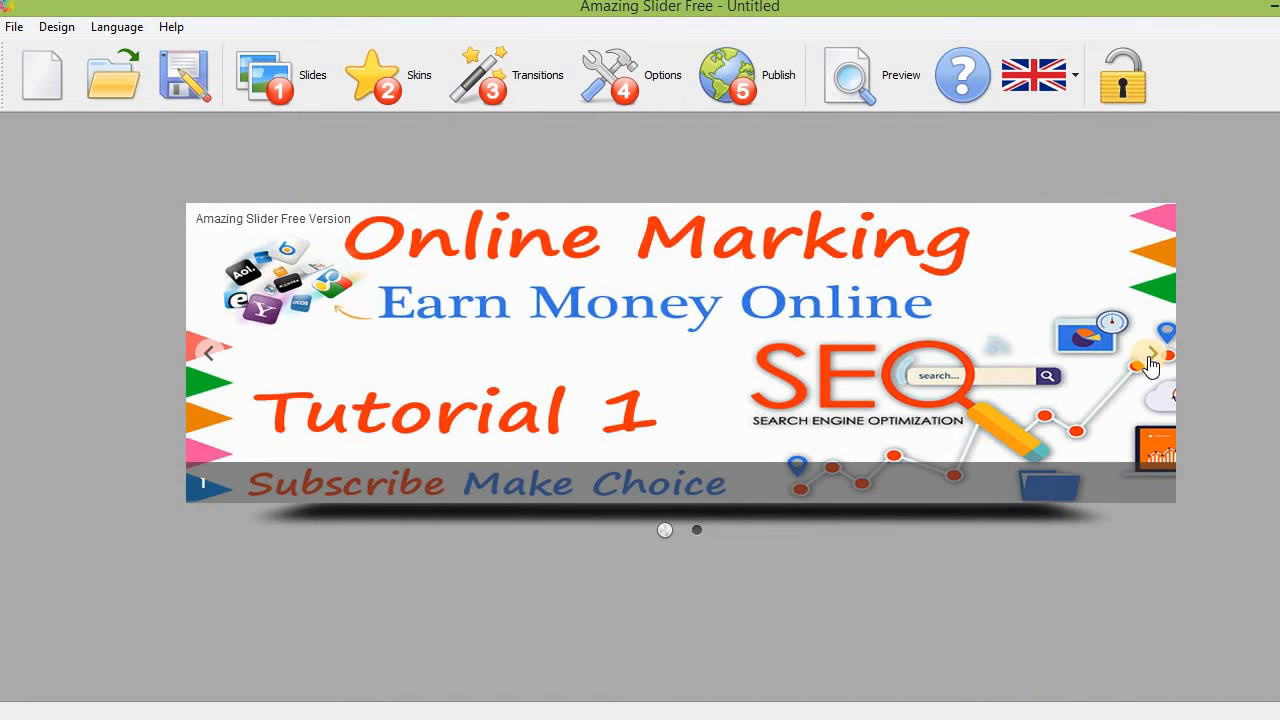
pyautogui.click(1150, 366)
pyautogui.click(1150, 366)
pyautogui.click(1150, 366)
pyautogui.click(1150, 366)
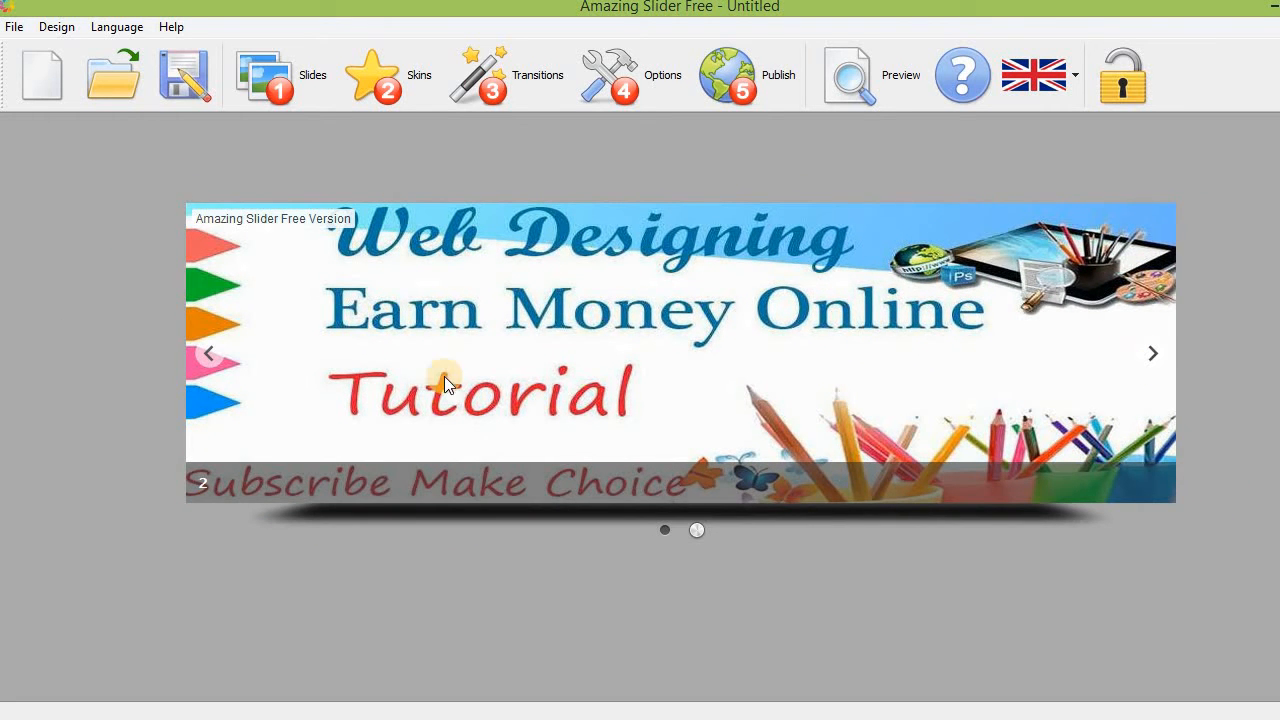
pyautogui.click(208, 356)
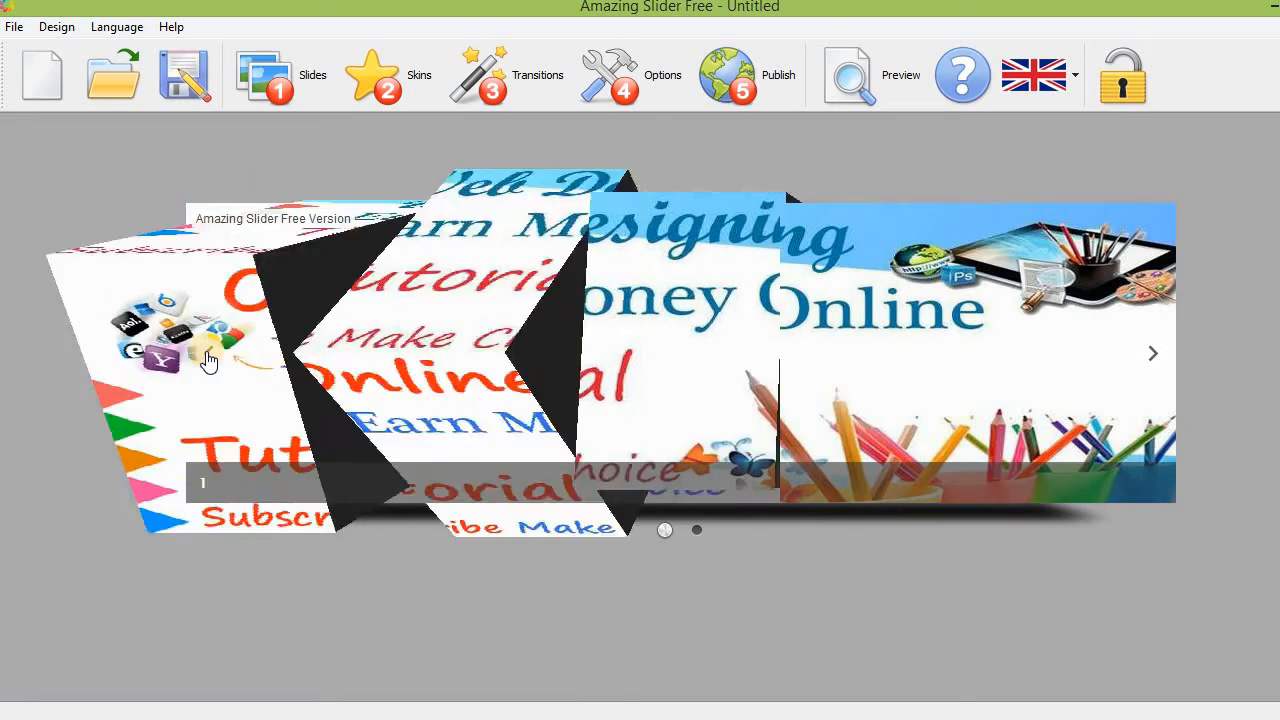
pyautogui.click(1158, 358)
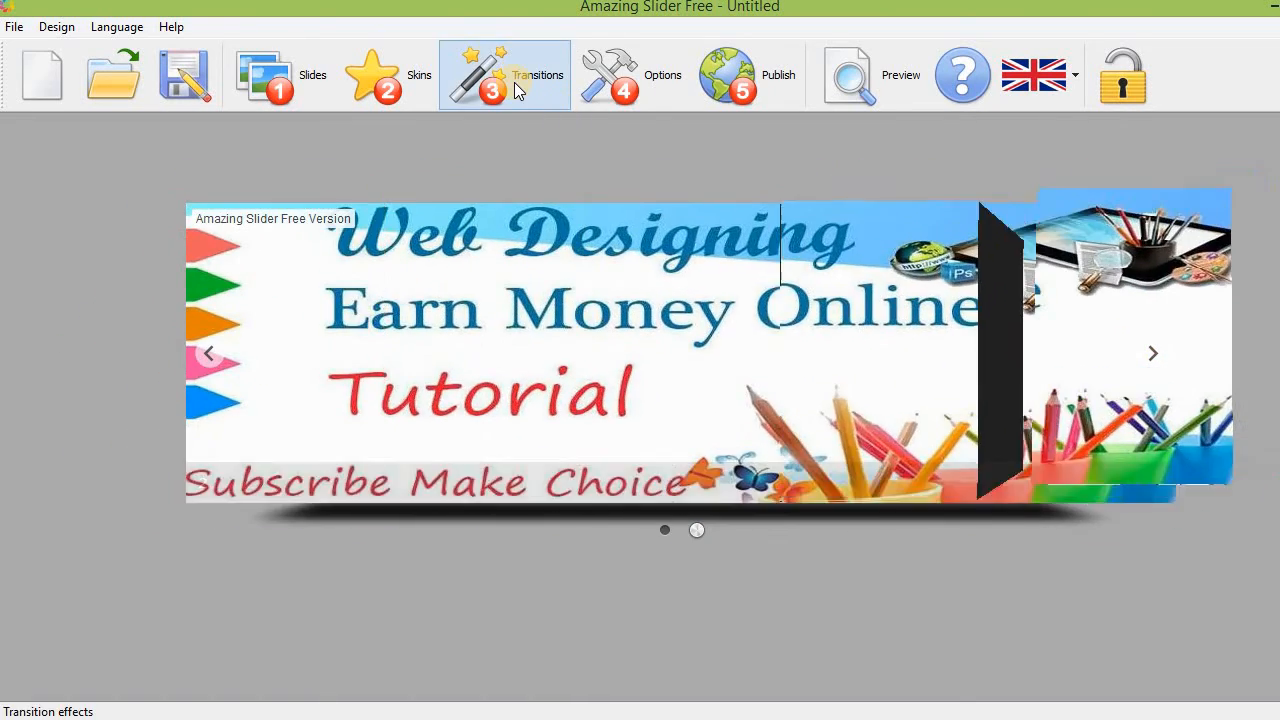
pyautogui.click(514, 82)
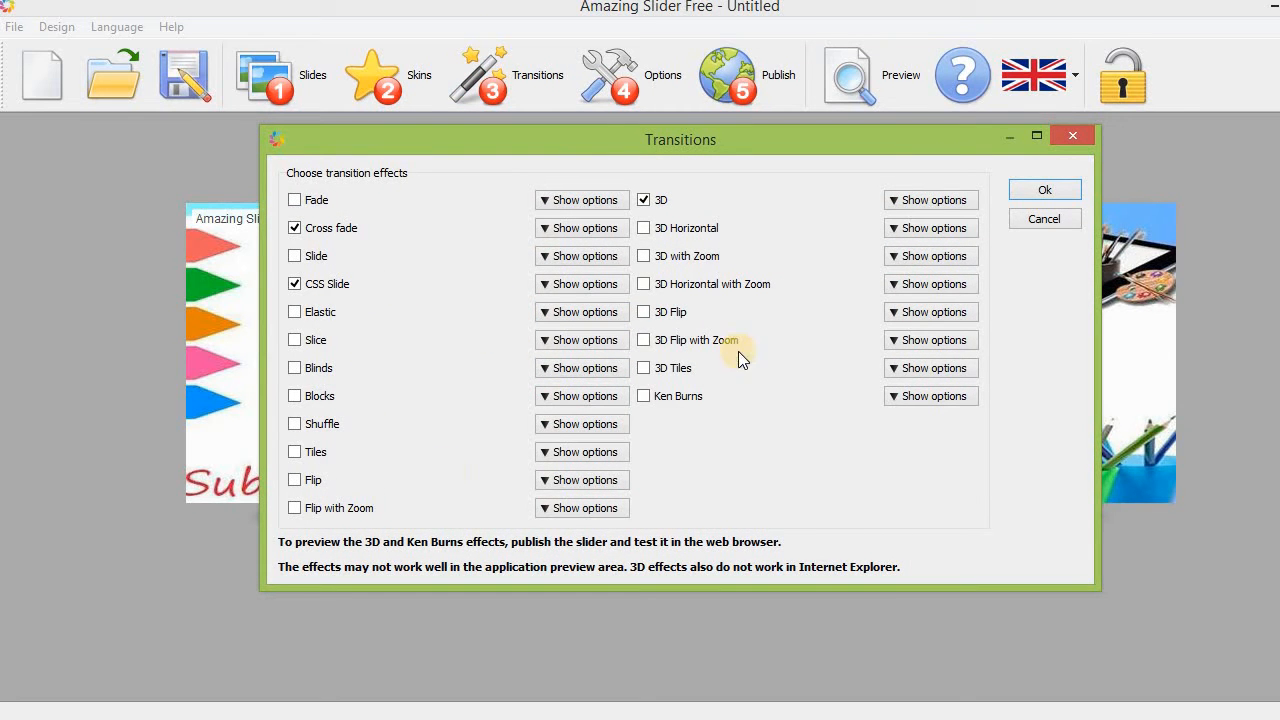
pyautogui.click(1038, 216)
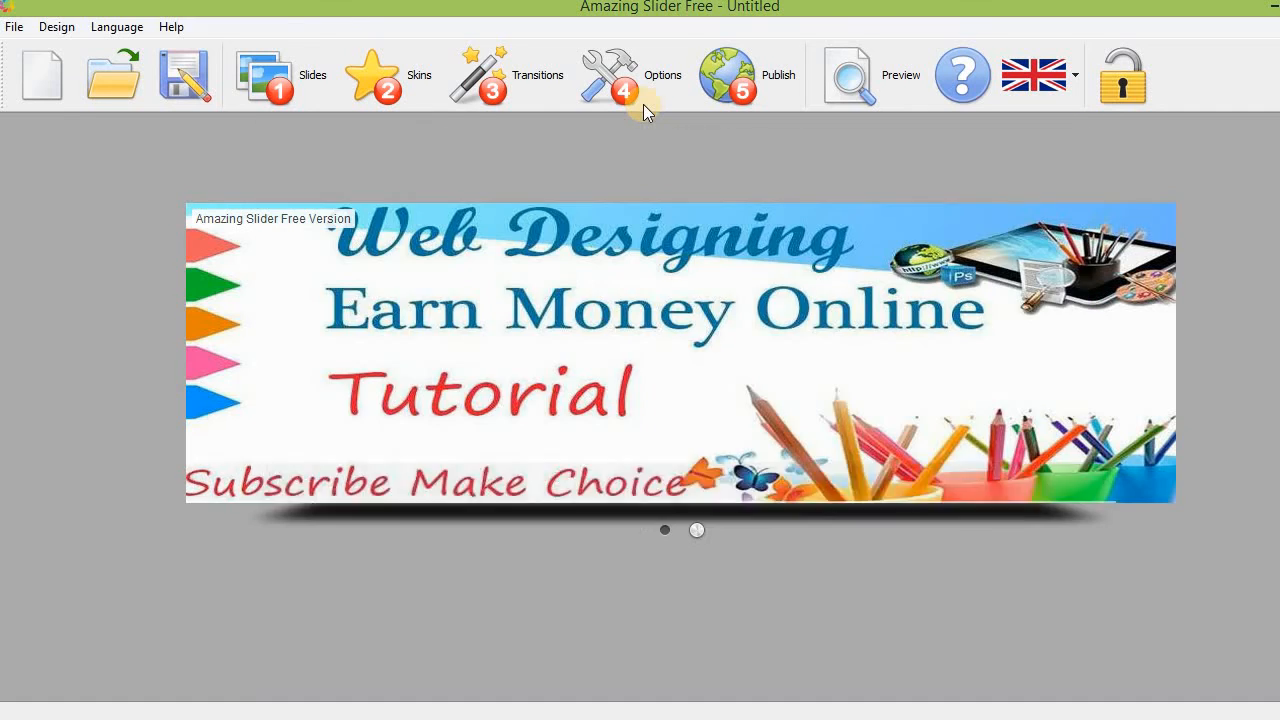
# - Set the slider's autoplay to stop after the specified loop times, with an autoplay interval of 5000 ms
pyautogui.click(643, 104)
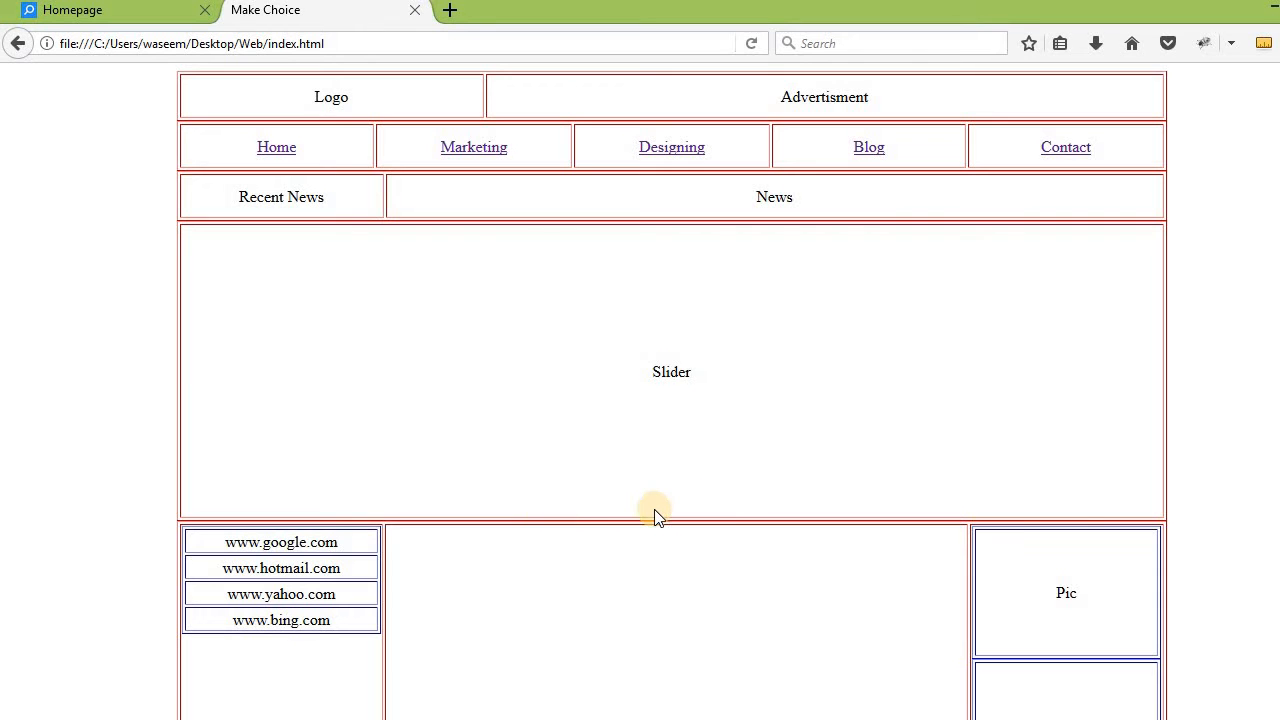
pyautogui.hotkey('alt', 'Tab')
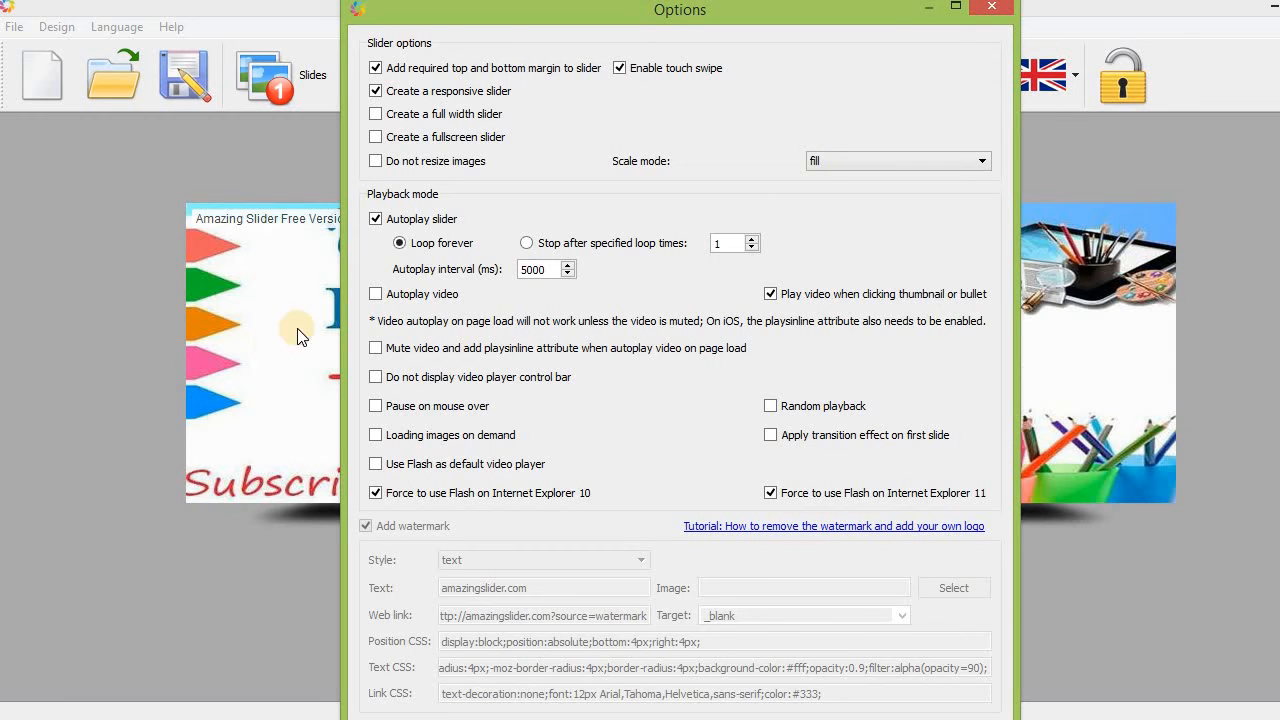
pyautogui.click(527, 242)
pyautogui.click(568, 274)
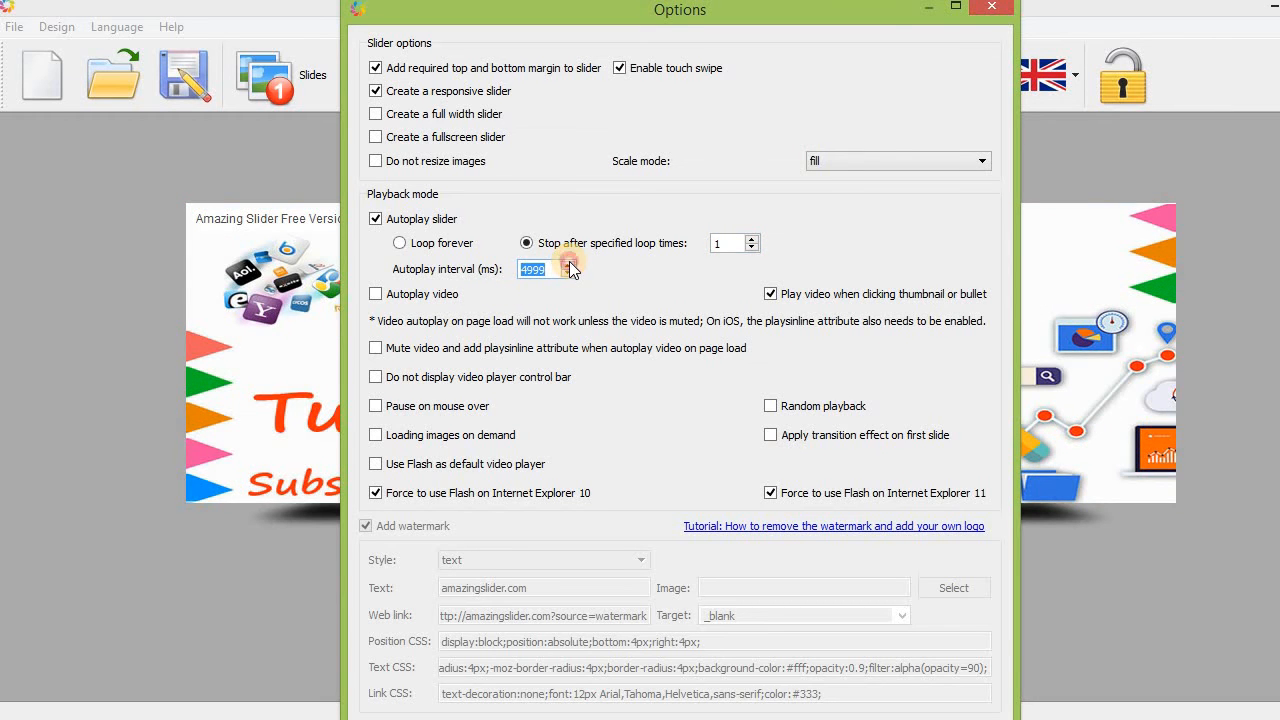
pyautogui.click(569, 266)
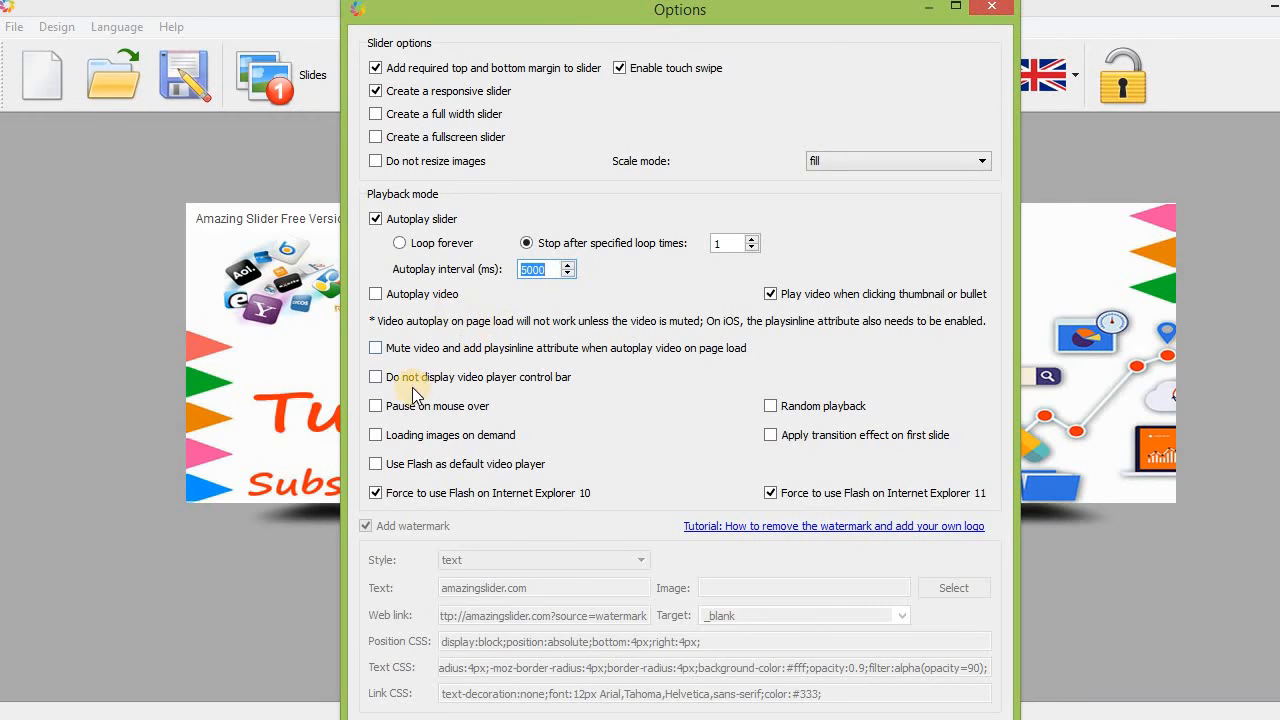
# - Try the Autoplay video option, enable Pause on mouse over, and accept the slider options
pyautogui.click(377, 295)
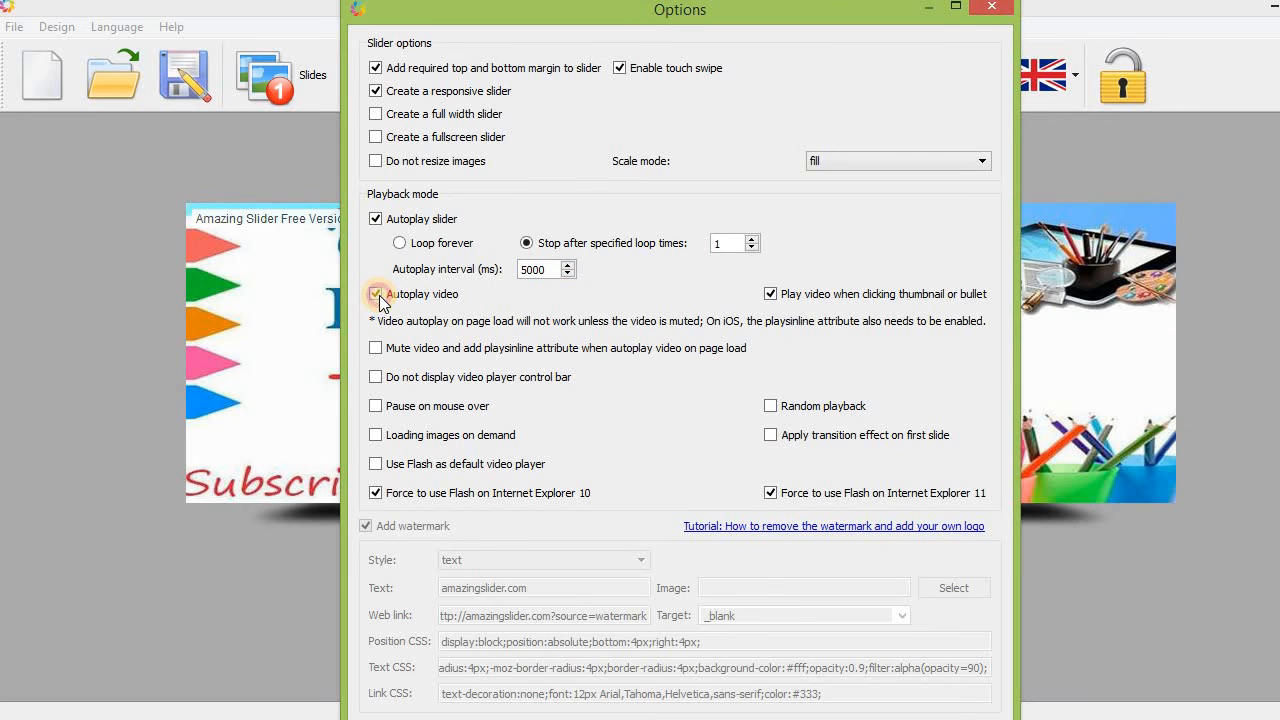
pyautogui.click(375, 406)
pyautogui.click(955, 7)
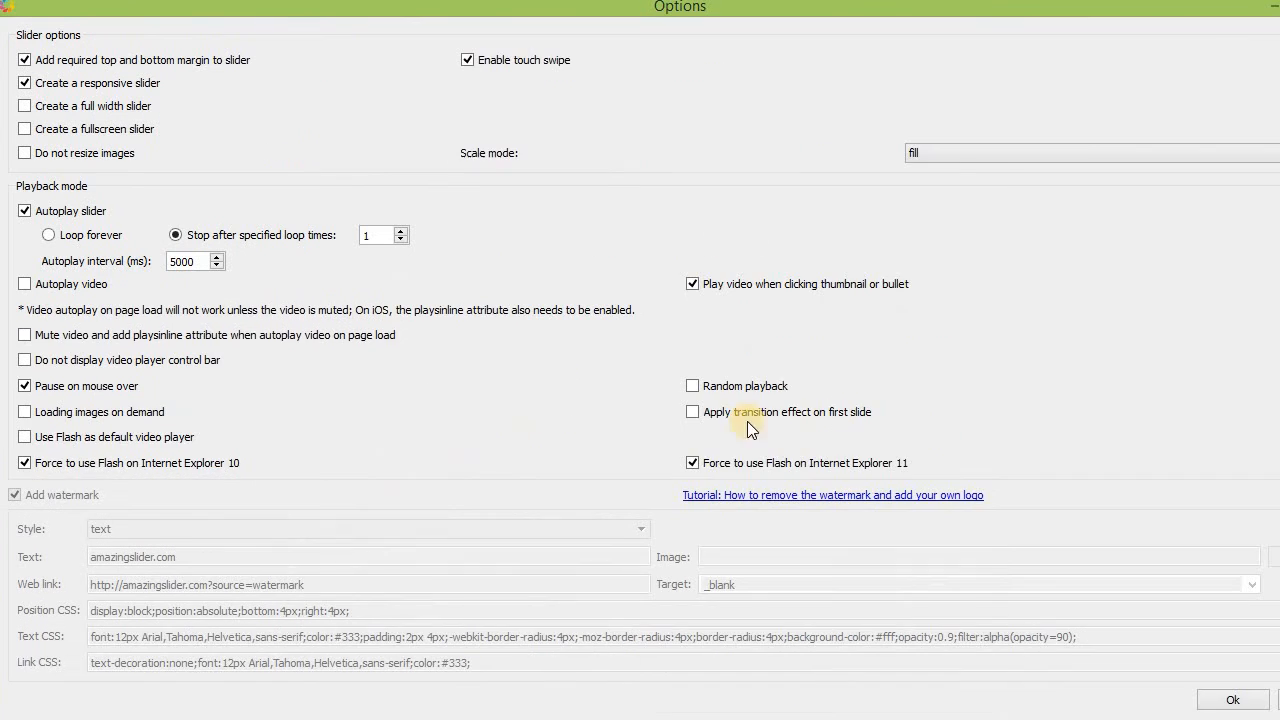
pyautogui.click(1247, 702)
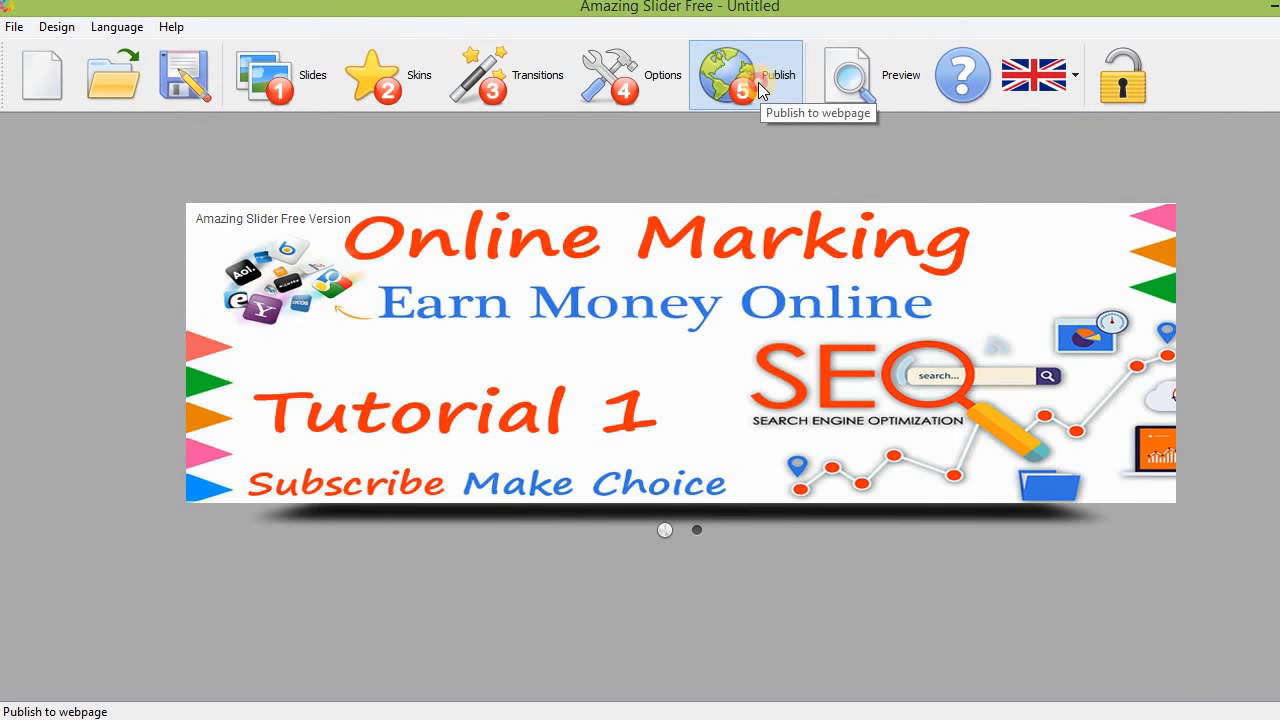
# - Set the Desktop's Web folder as the destination for publishing the slider to a folder
pyautogui.click(760, 88)
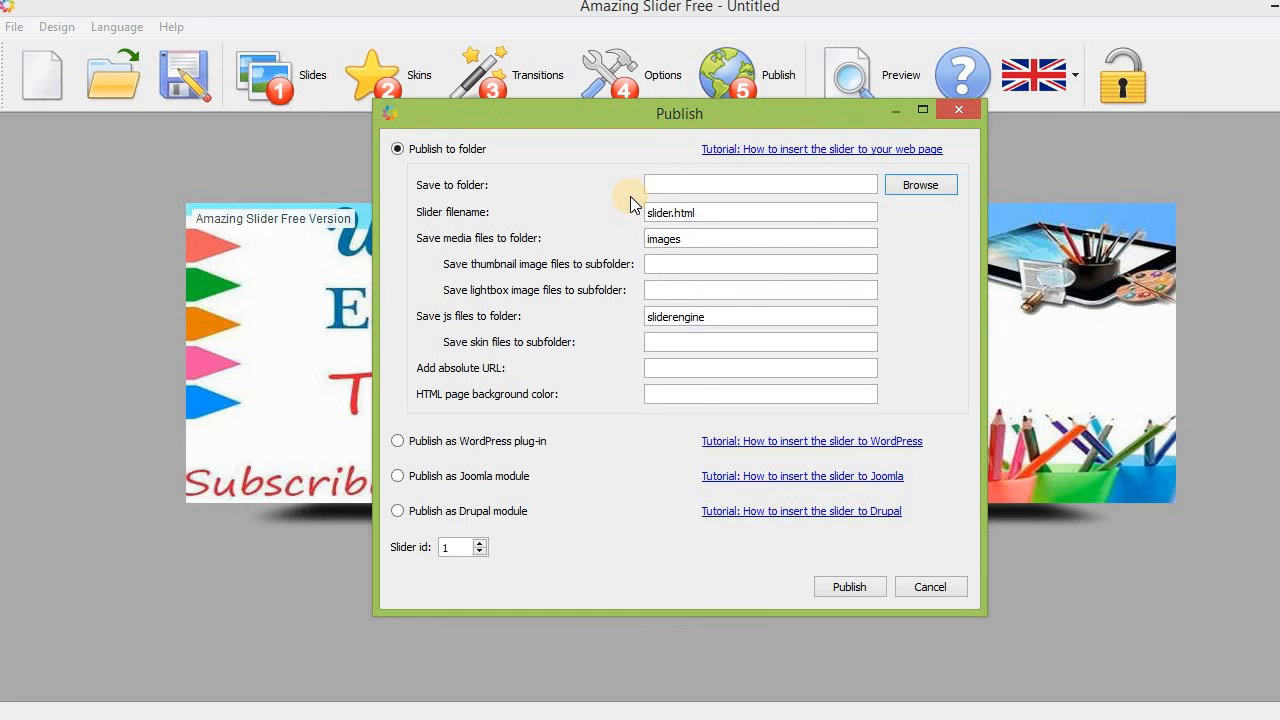
pyautogui.click(700, 182)
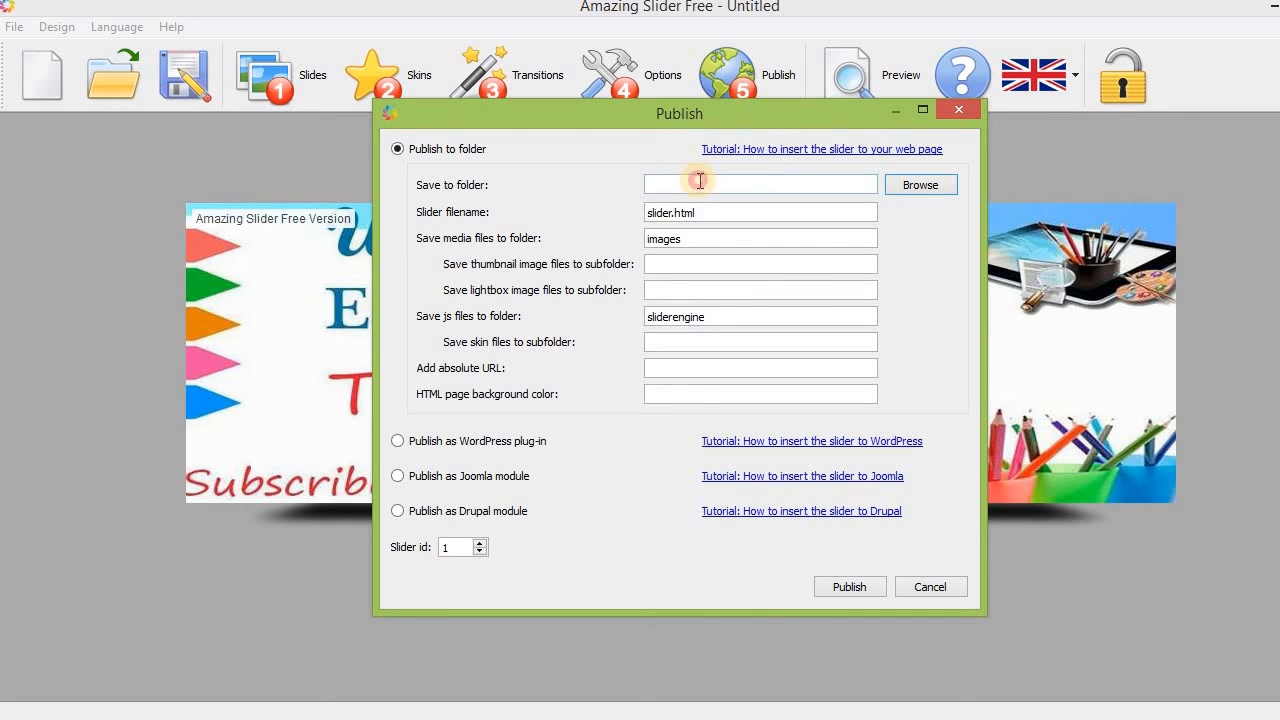
pyautogui.click(899, 185)
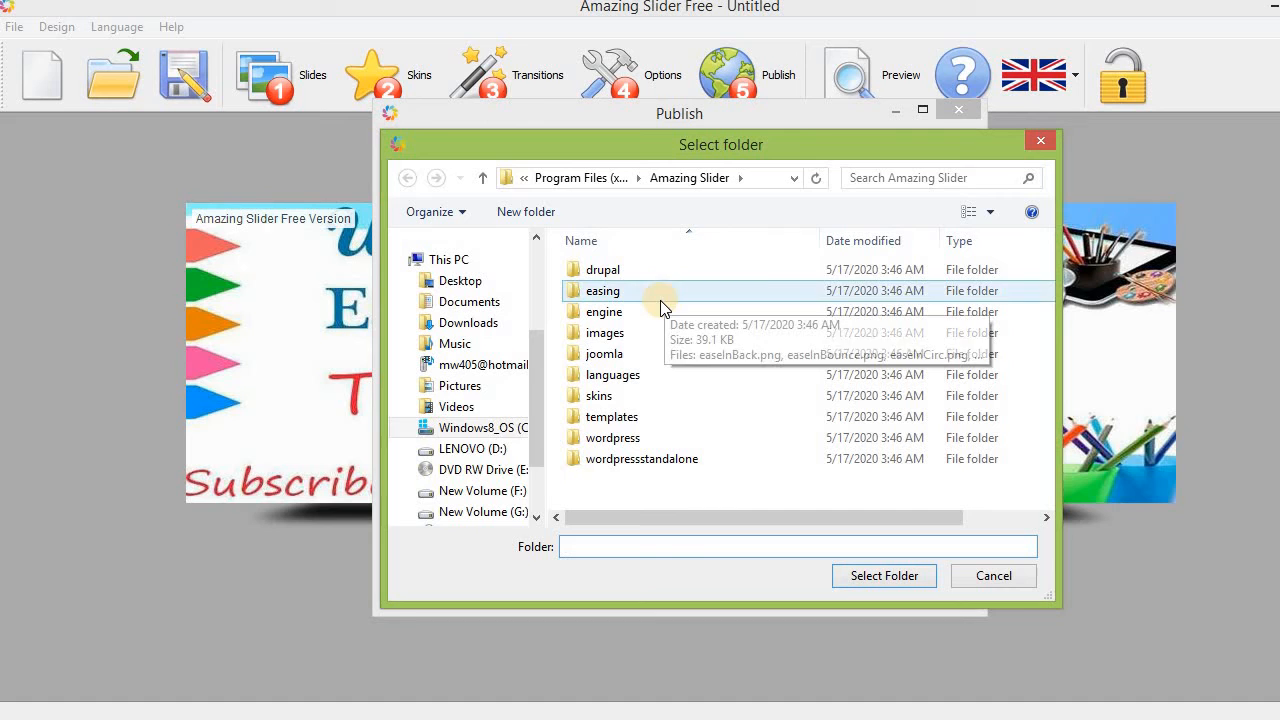
pyautogui.click(537, 516)
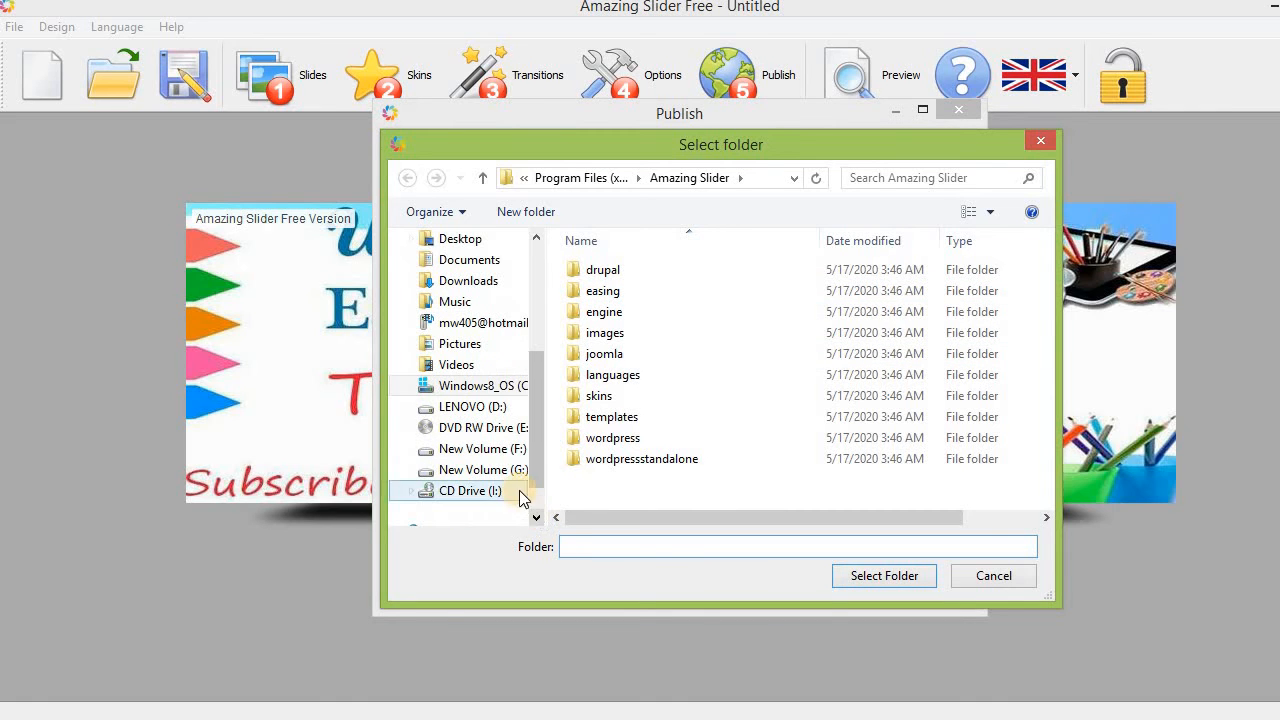
pyautogui.click(535, 262)
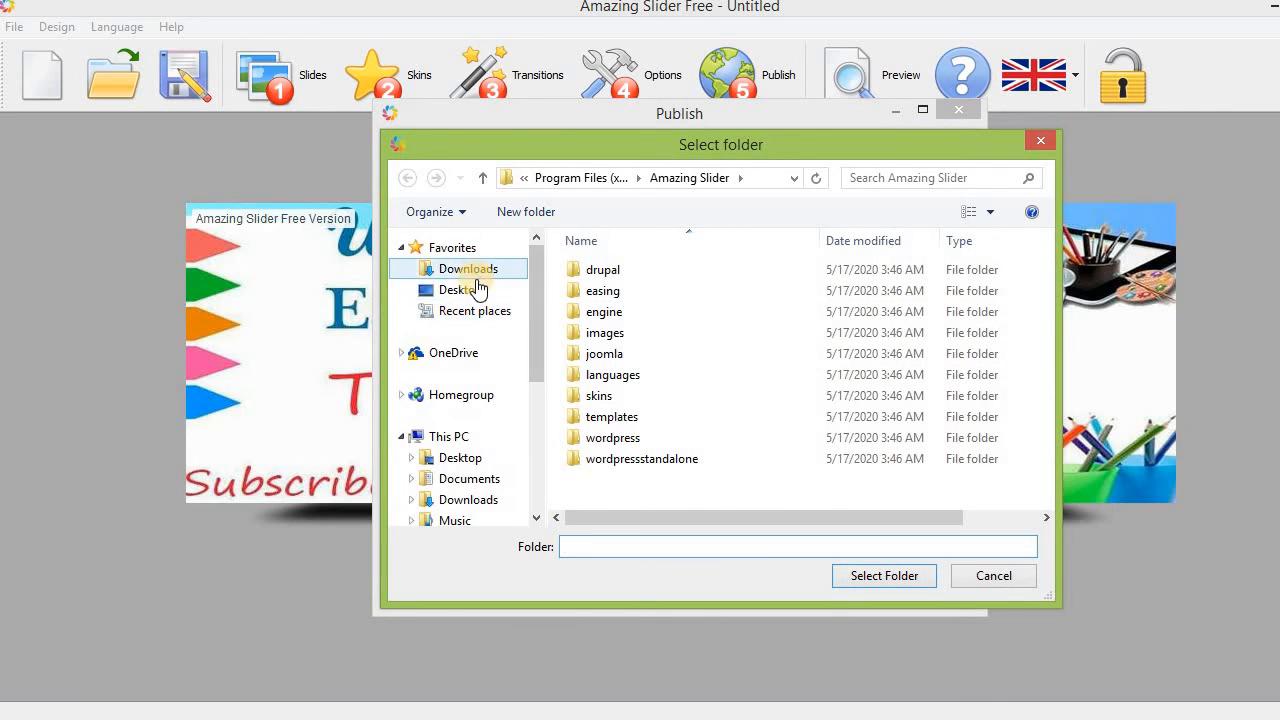
pyautogui.click(468, 290)
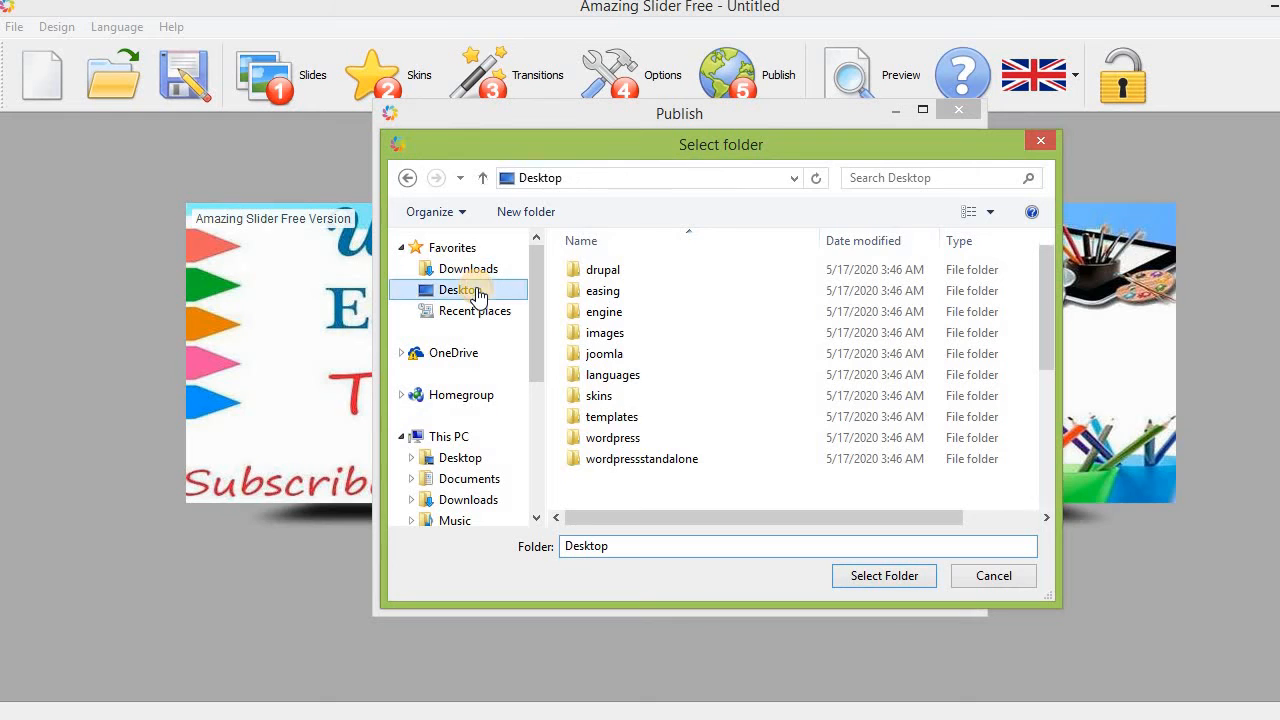
pyautogui.click(1049, 468)
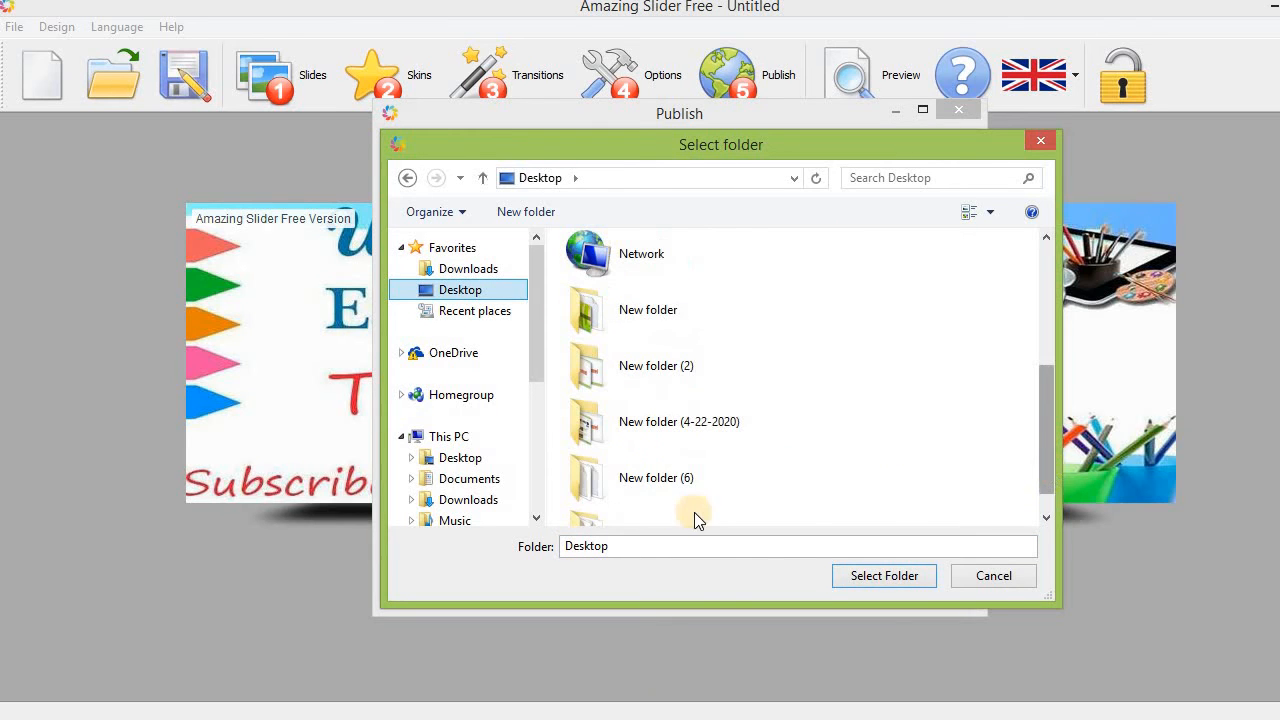
pyautogui.click(1045, 516)
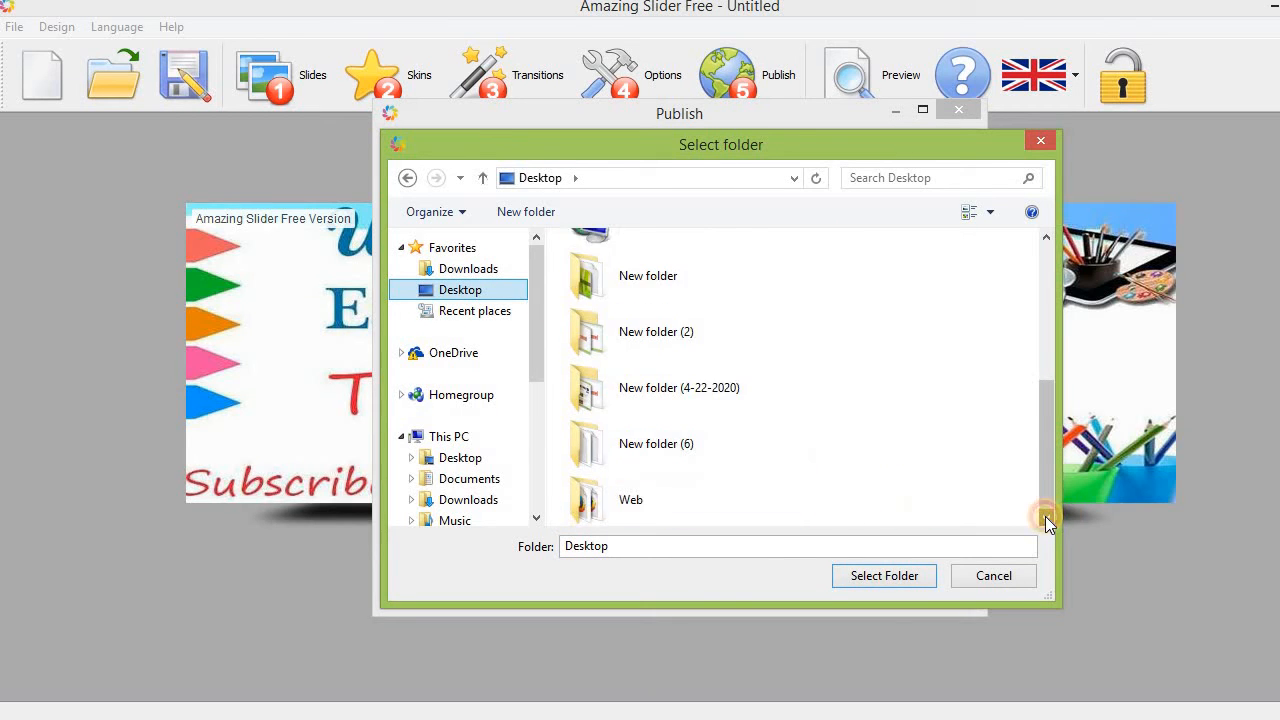
pyautogui.doubleClick(663, 511)
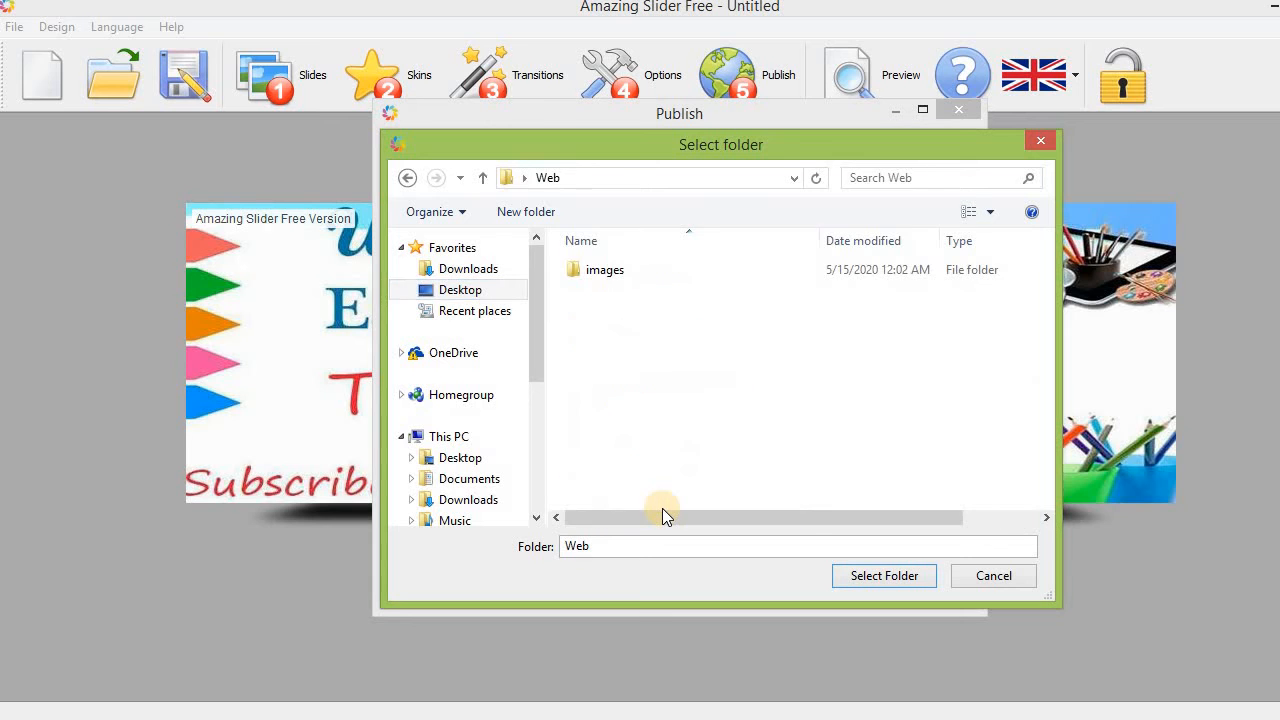
pyautogui.click(904, 568)
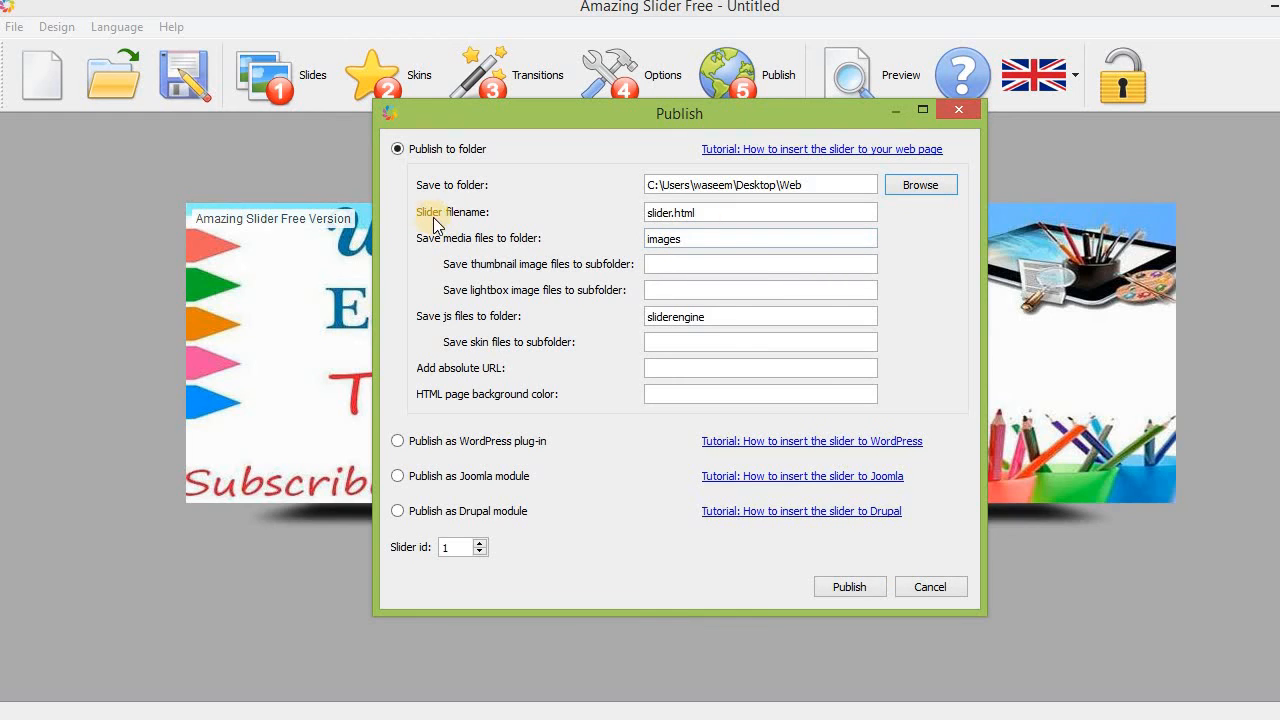
# - Set the media files folder to slider and publish the slider to the Web folder
pyautogui.doubleClick(696, 240)
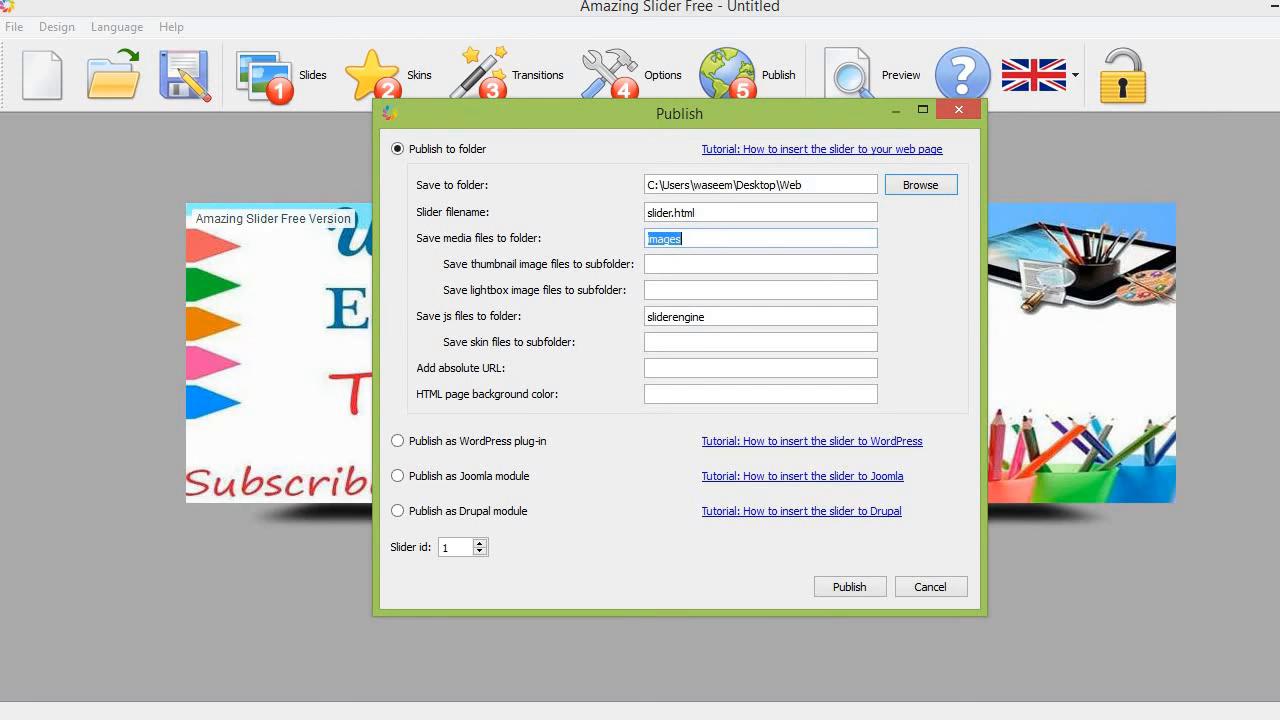
pyautogui.click(462, 718)
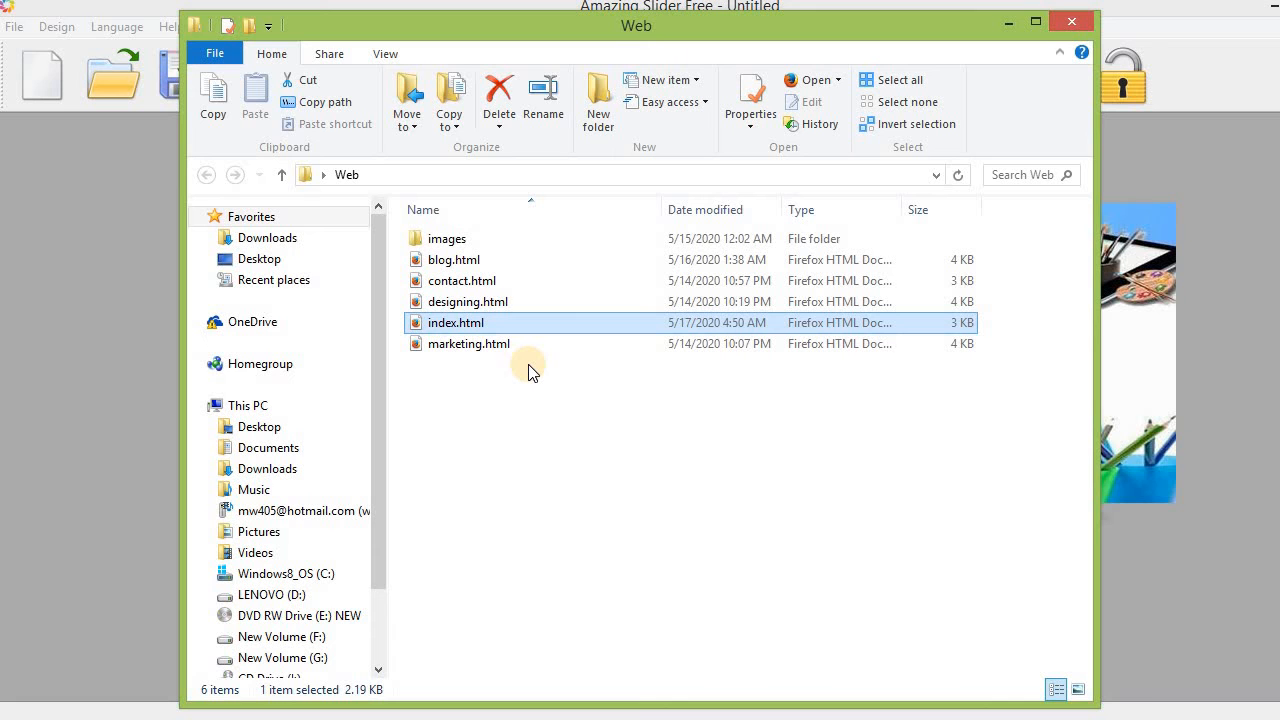
pyautogui.click(1008, 21)
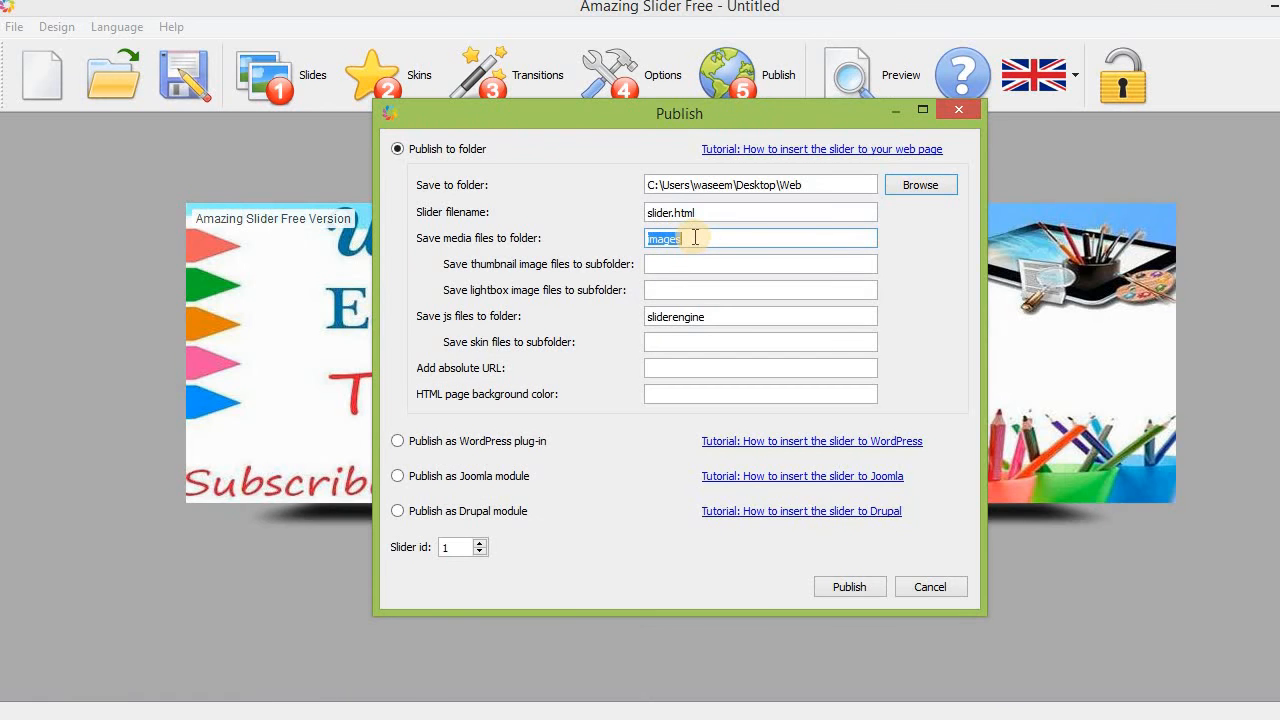
pyautogui.write('slider')
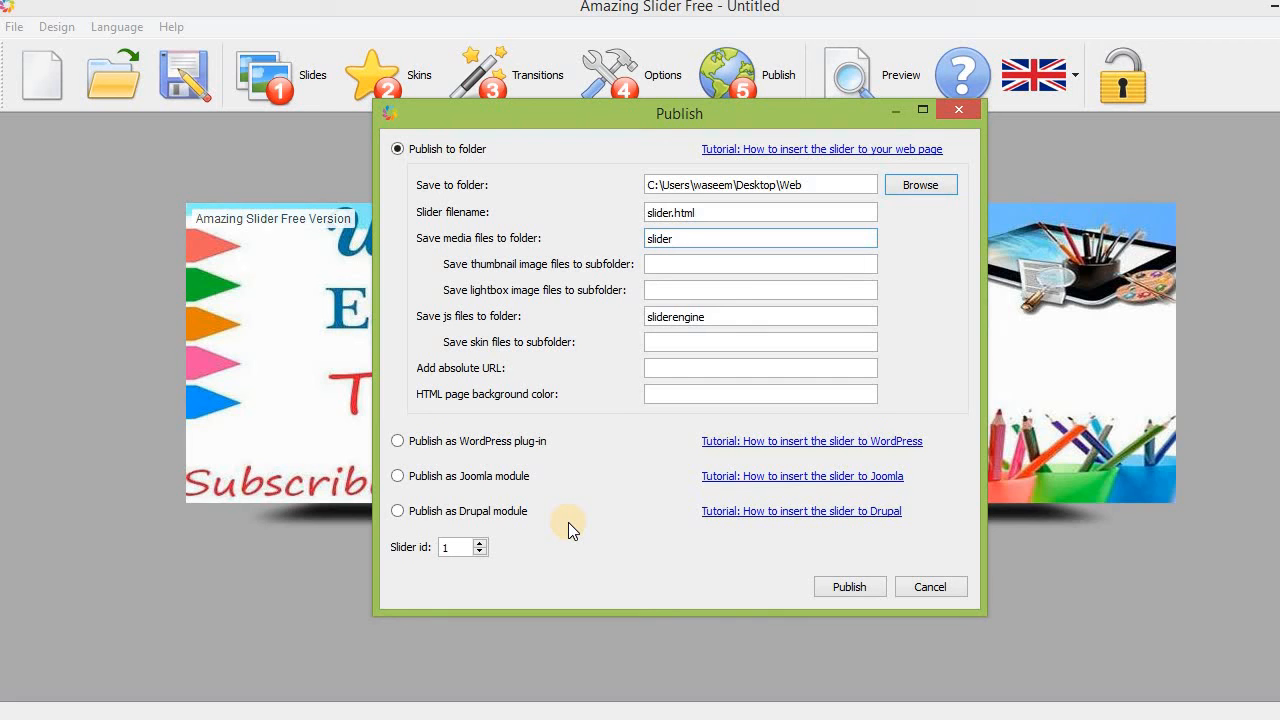
pyautogui.click(848, 587)
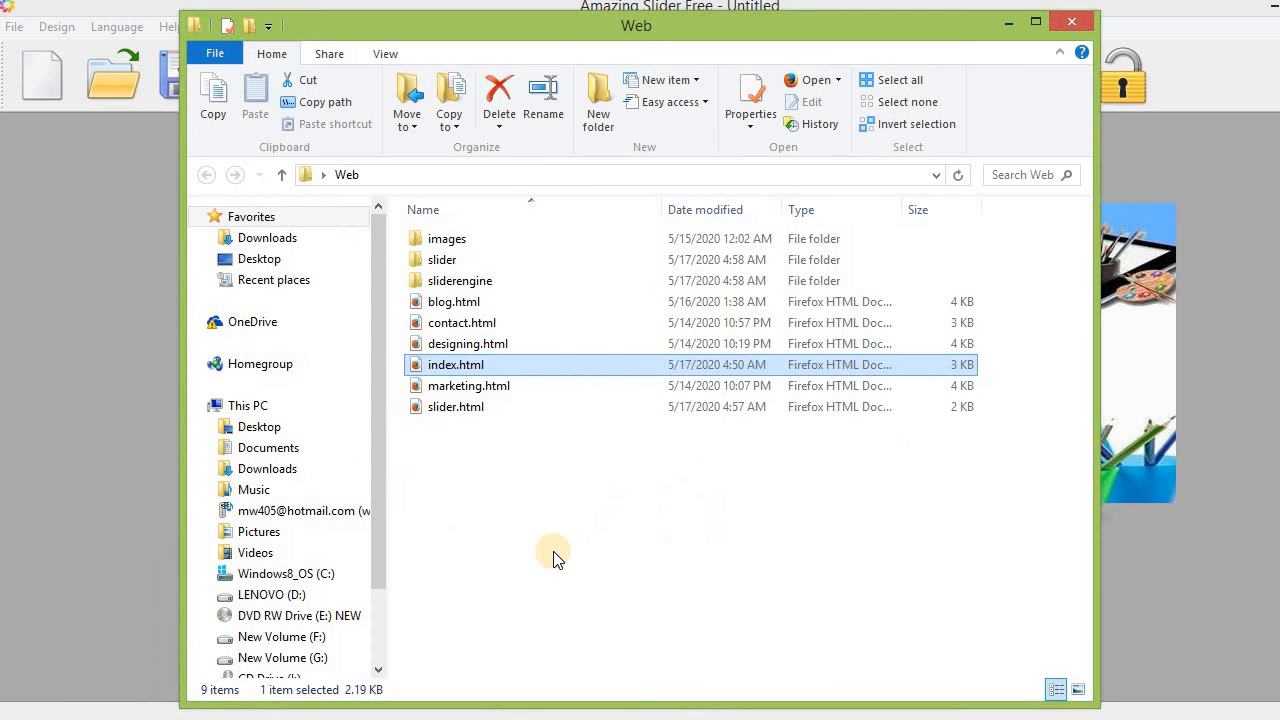
# - Examine the published output in the Web folder, including the contents of the slider and sliderengine folders
pyautogui.click(550, 259)
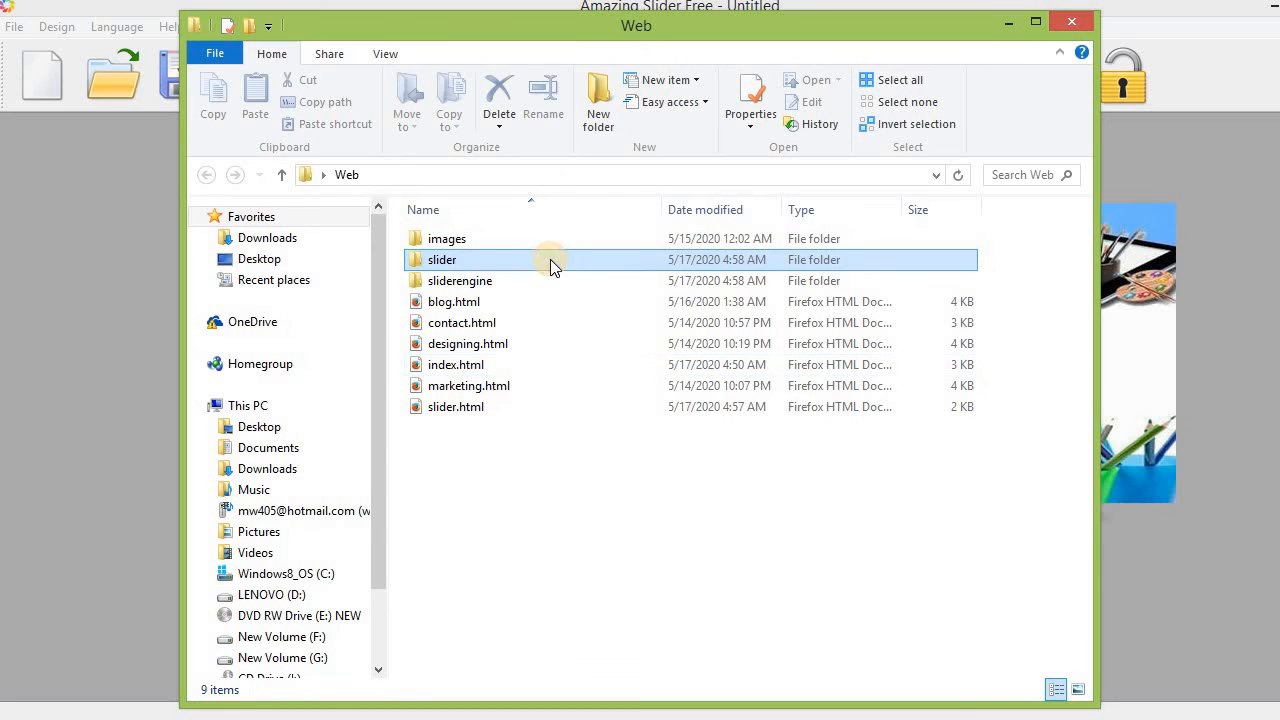
pyautogui.keyDown('ctrl'); pyautogui.click(550, 274); pyautogui.keyUp('ctrl')
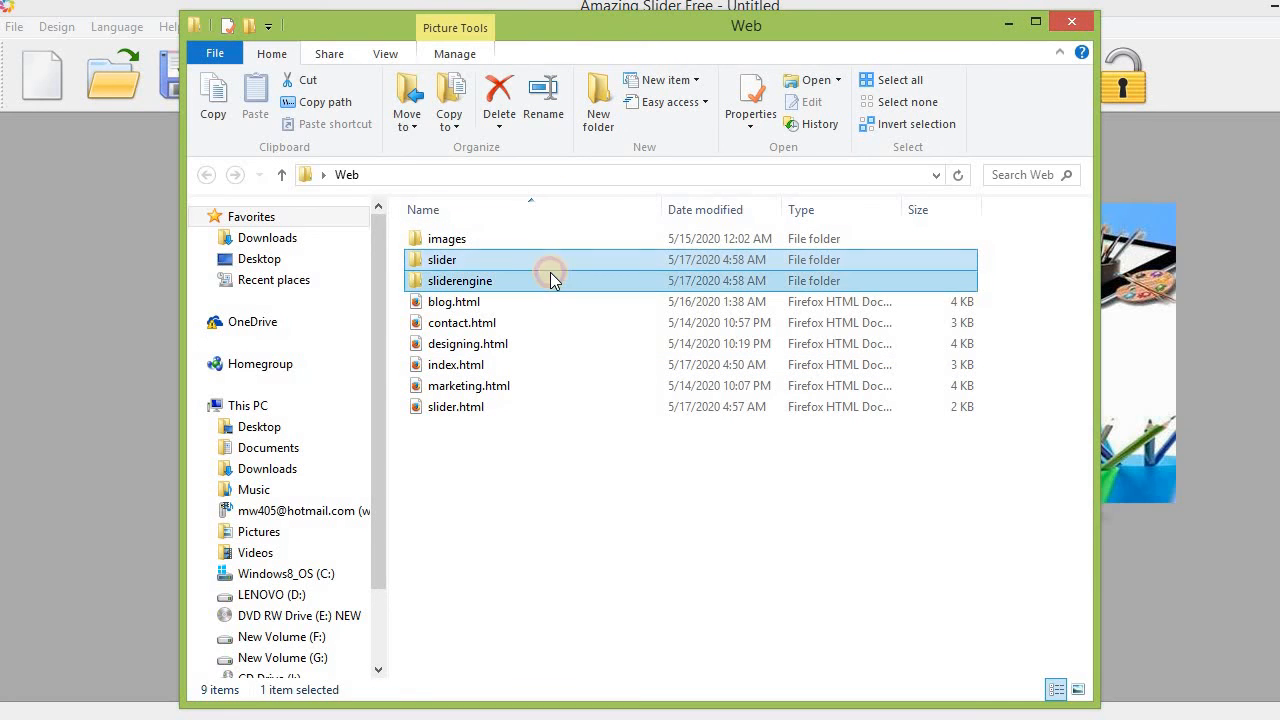
pyautogui.keyDown('ctrl'); pyautogui.click(532, 407); pyautogui.keyUp('ctrl')
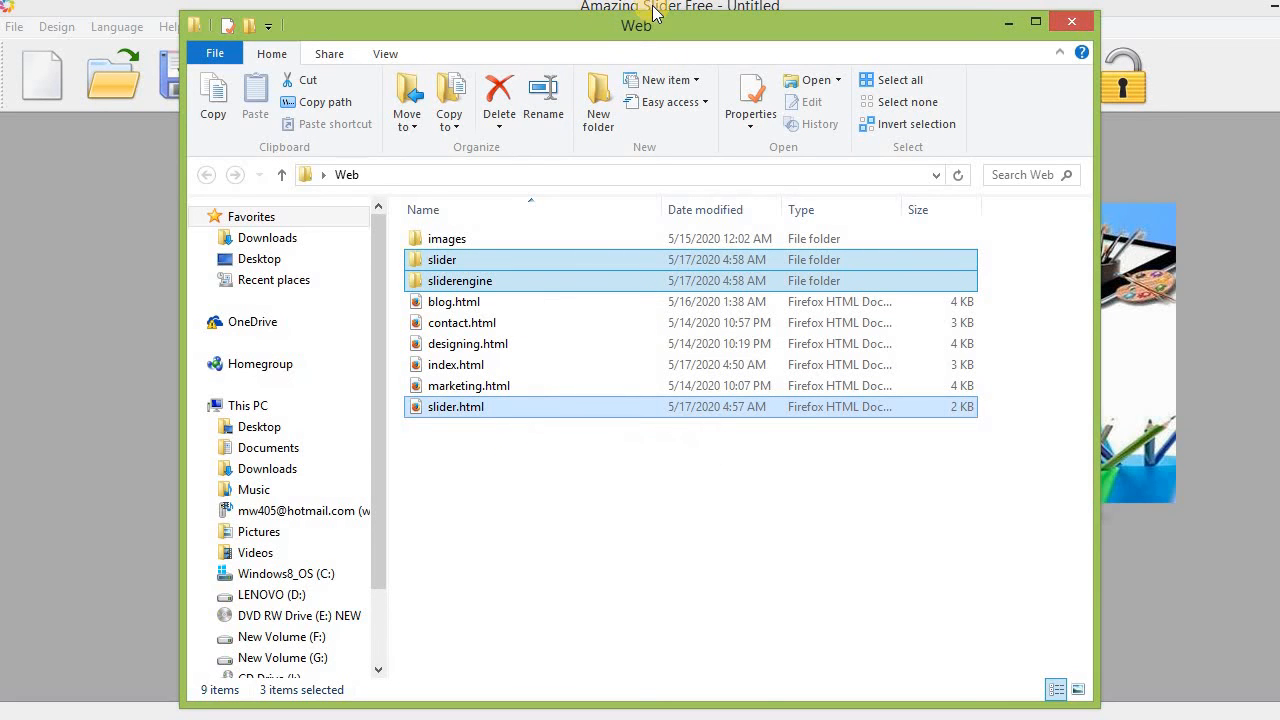
pyautogui.doubleClick(546, 262)
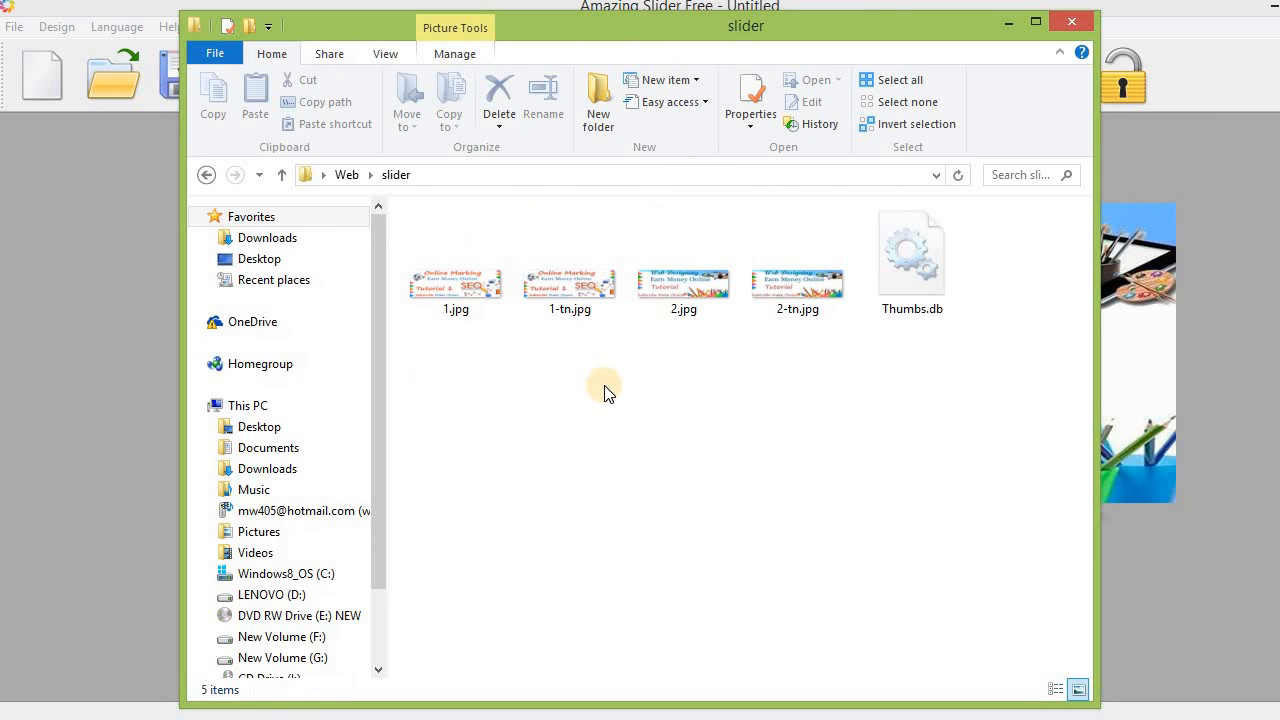
pyautogui.click(456, 275)
pyautogui.click(281, 175)
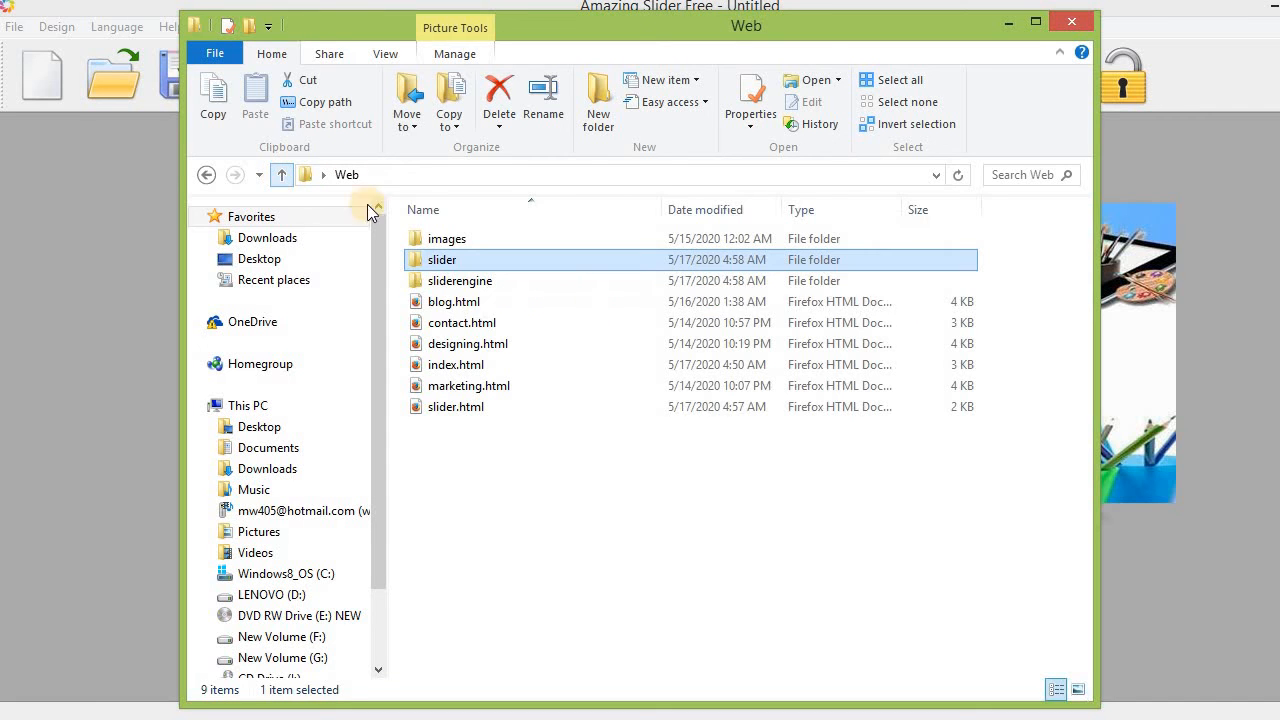
pyautogui.doubleClick(557, 282)
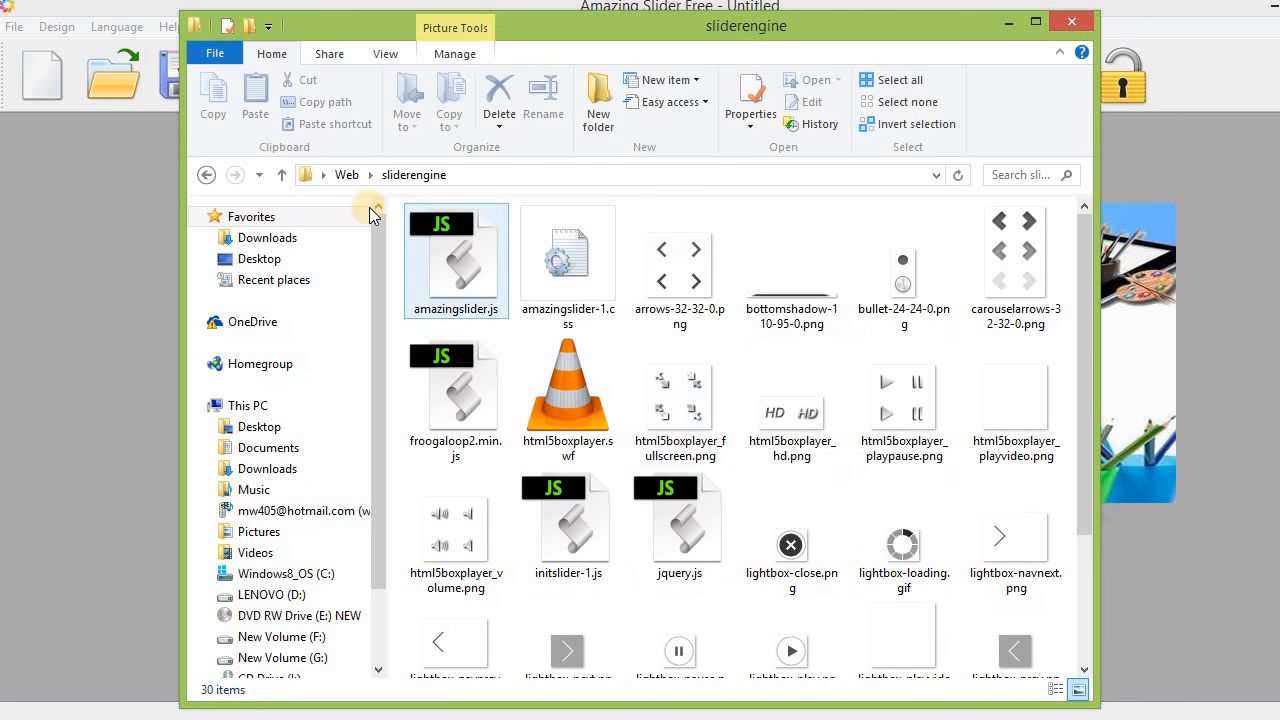
pyautogui.click(281, 175)
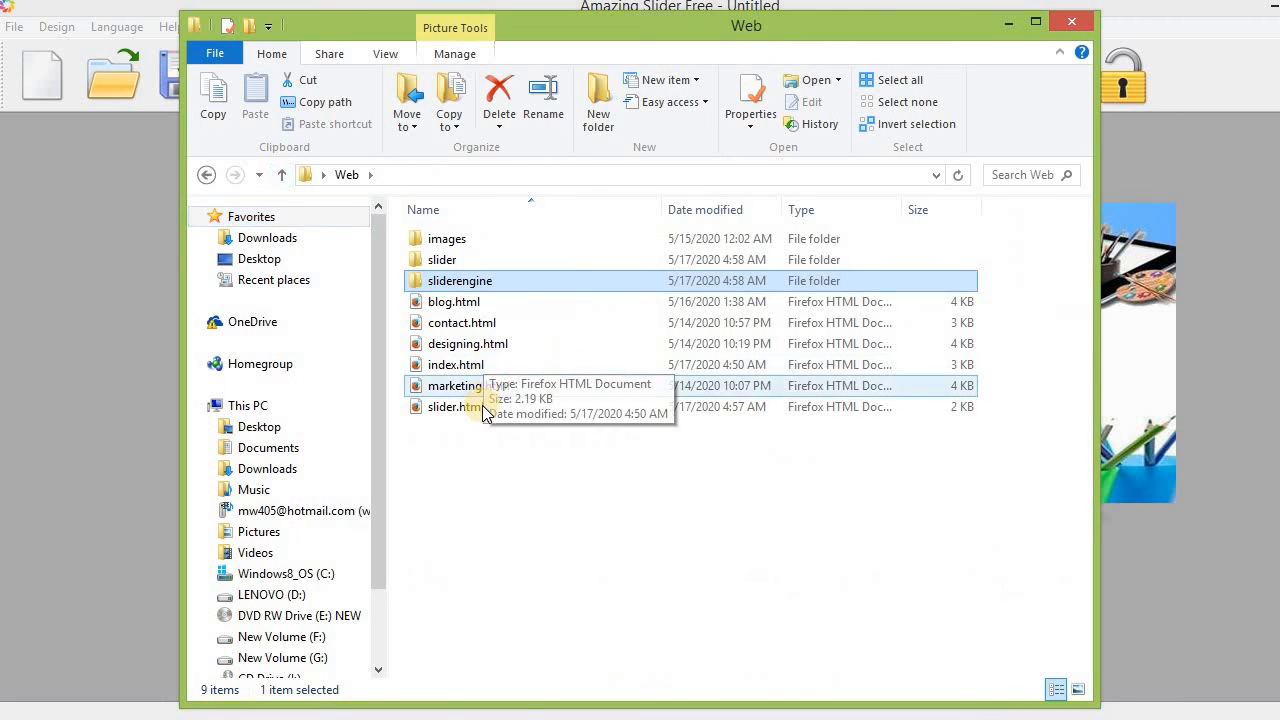
# - Select slider, sliderengine and slider.html together in the Web folder, and minimize the folder window
pyautogui.click(482, 405)
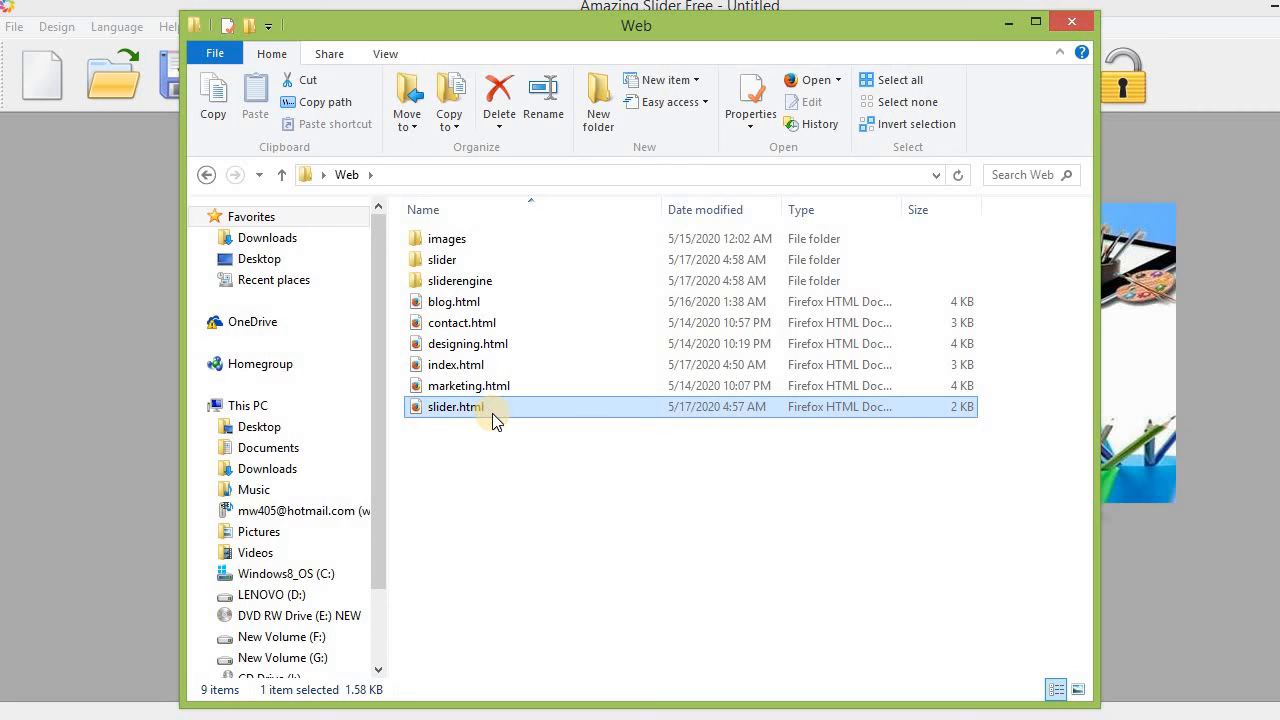
pyautogui.keyDown('ctrl'); pyautogui.click(495, 259); pyautogui.keyUp('ctrl')
pyautogui.click(494, 259)
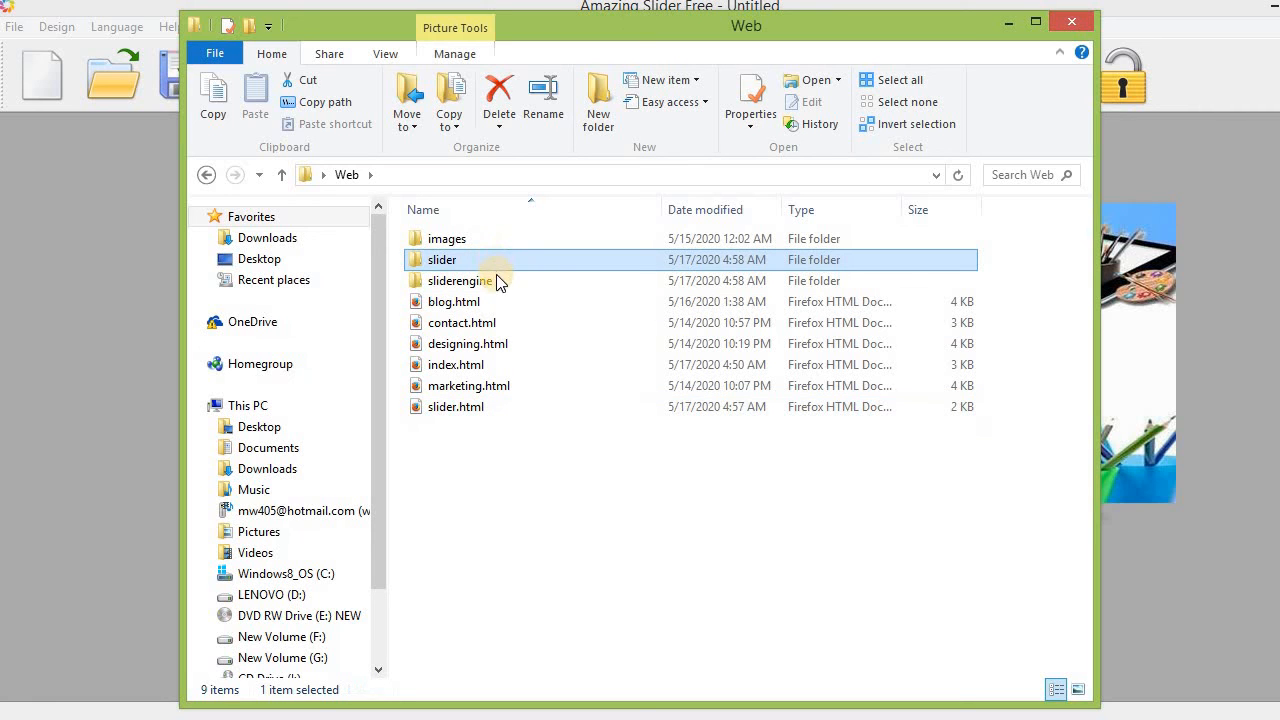
pyautogui.keyDown('ctrl'); pyautogui.click(496, 278); pyautogui.keyUp('ctrl')
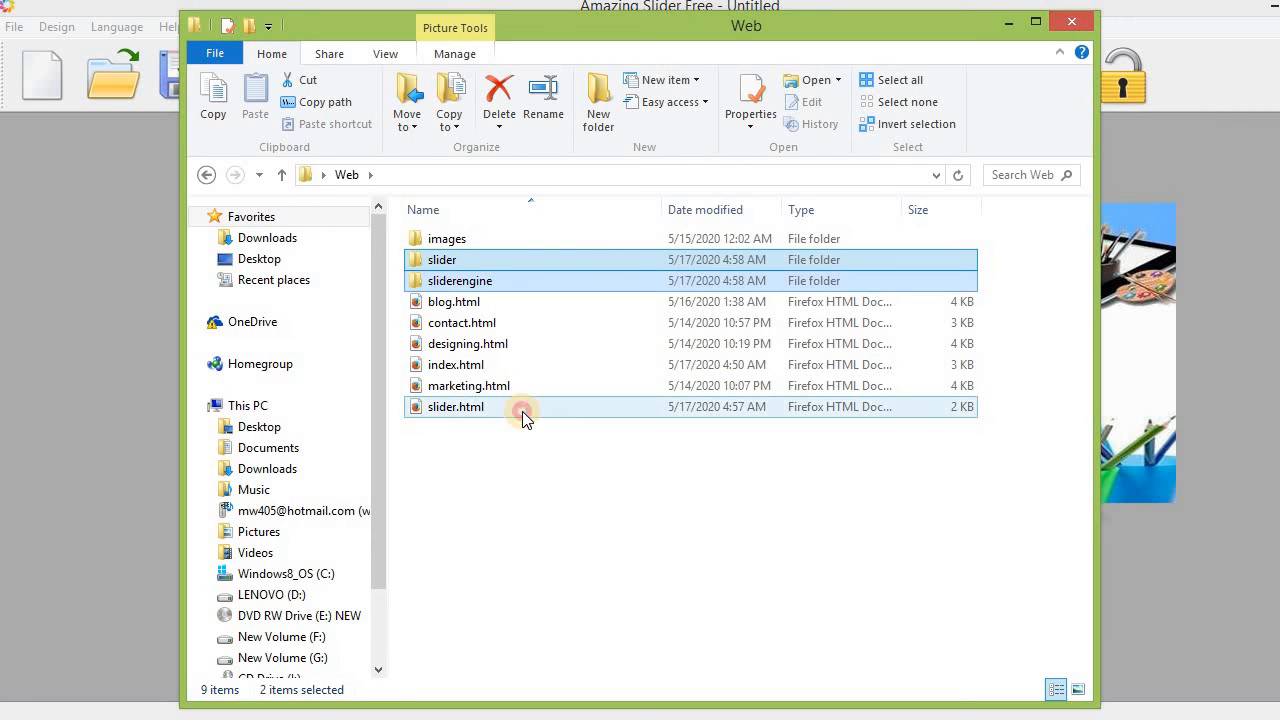
pyautogui.keyDown('ctrl'); pyautogui.click(522, 411); pyautogui.keyUp('ctrl')
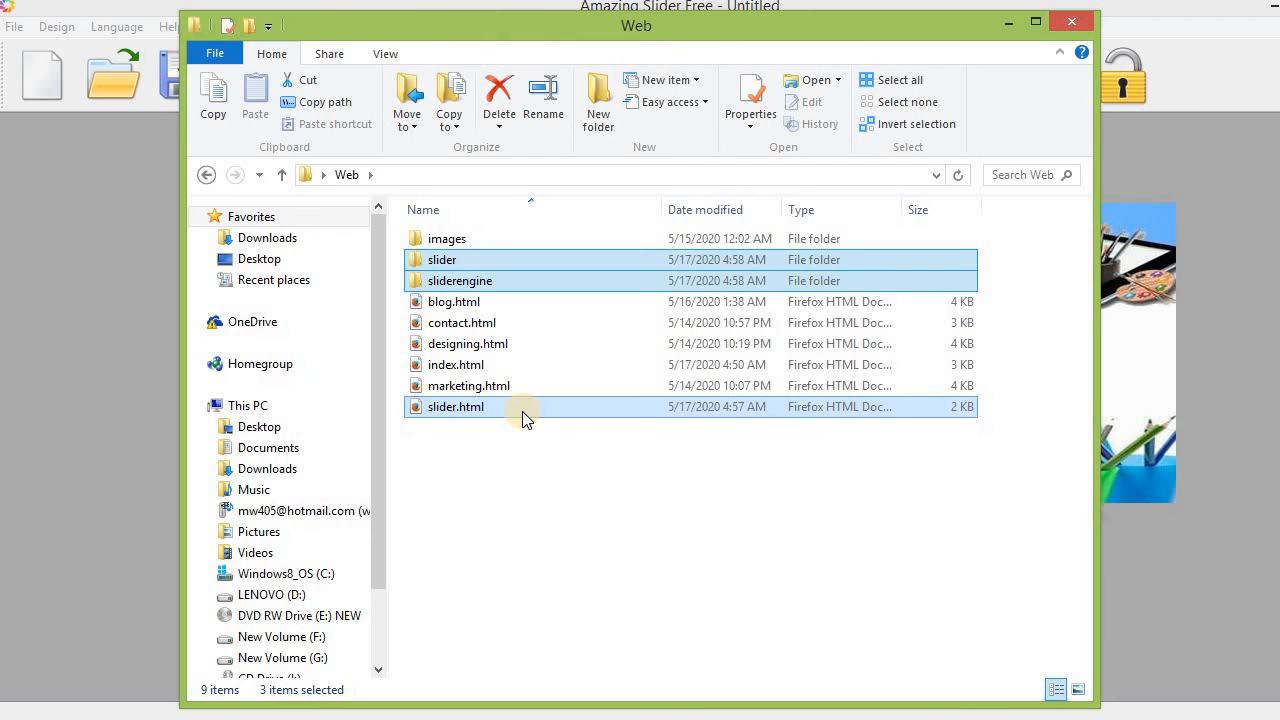
pyautogui.click(1007, 26)
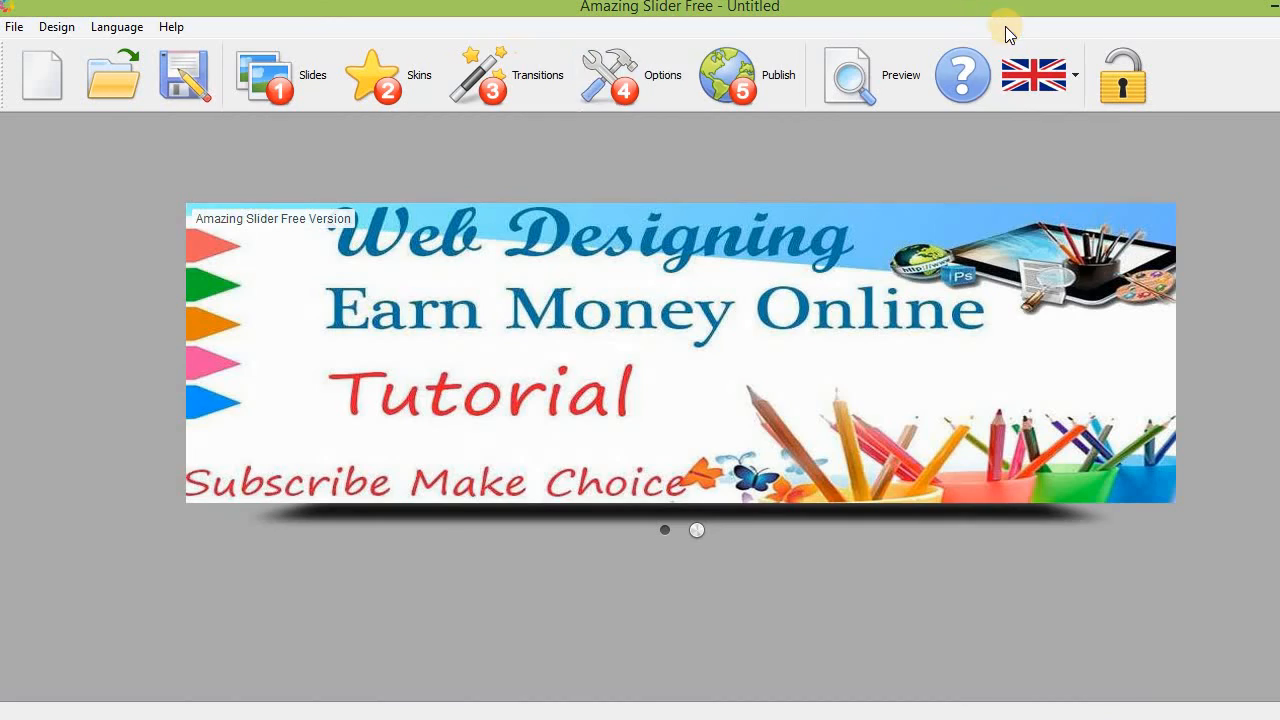
pyautogui.click(15, 26)
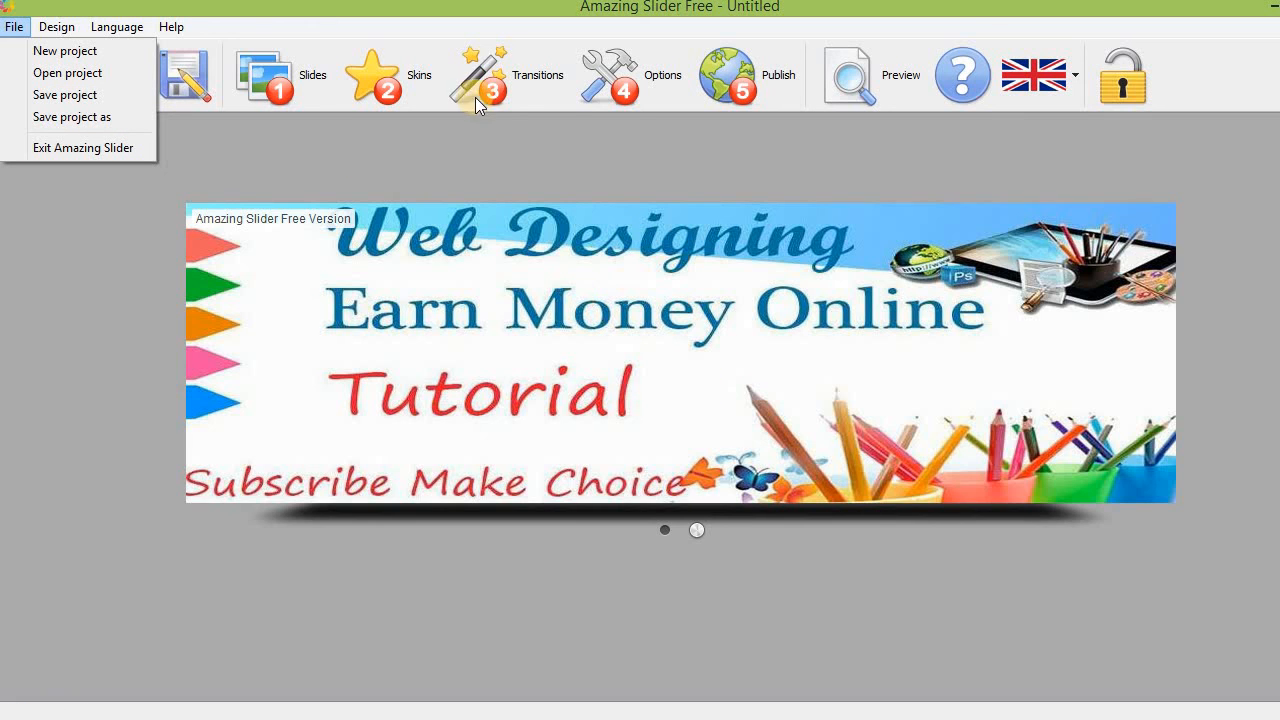
pyautogui.click(515, 94)
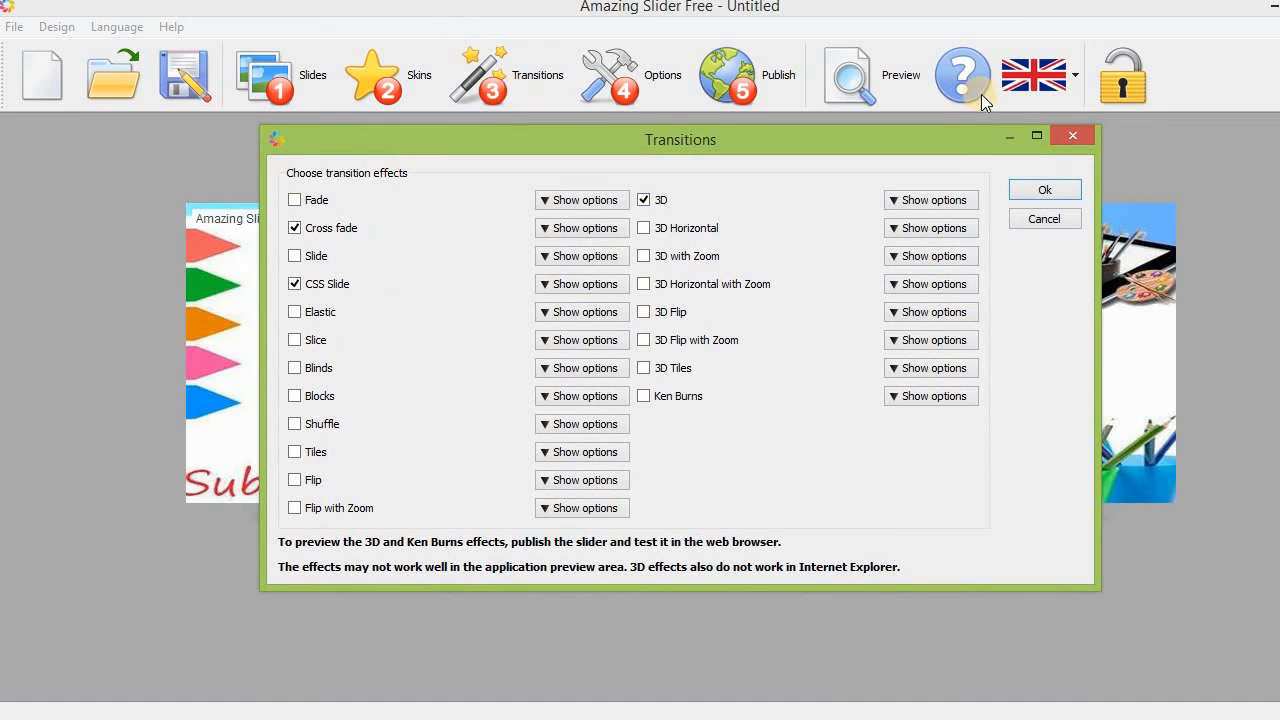
pyautogui.click(1069, 139)
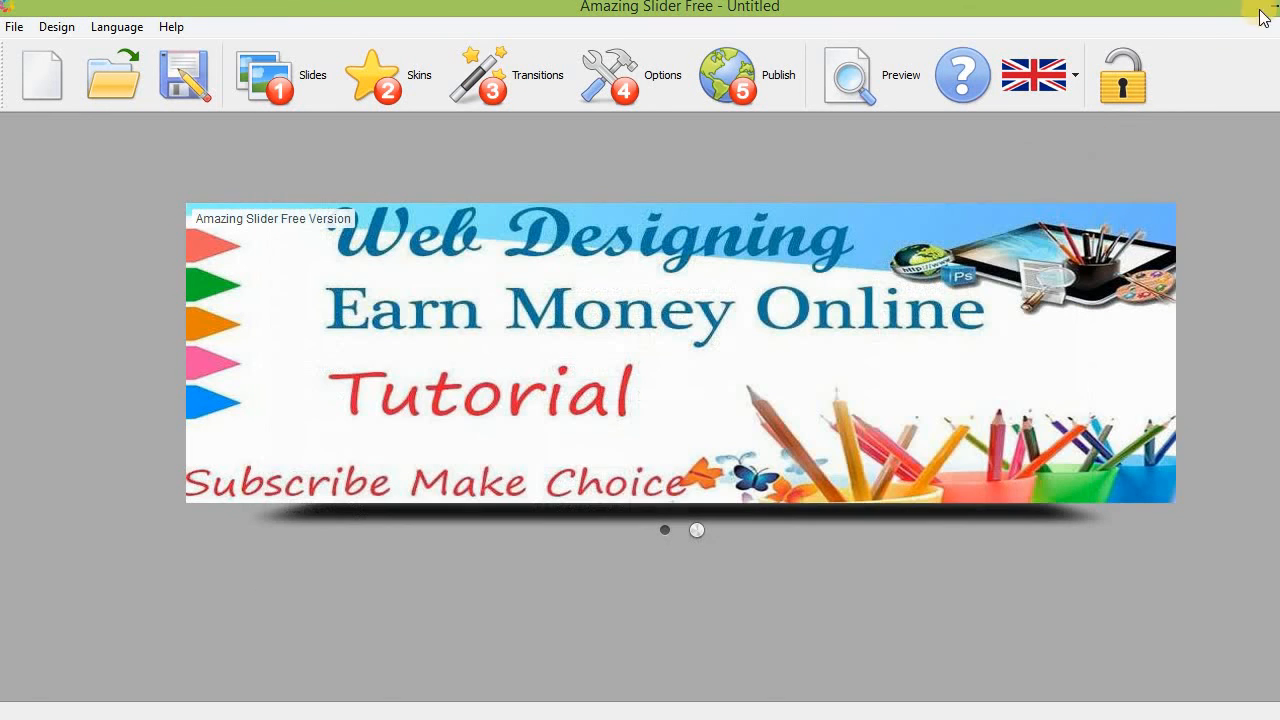
# - Minimize Amazing Slider and open slider.html from the Web folder in the browser
pyautogui.click(1274, 11)
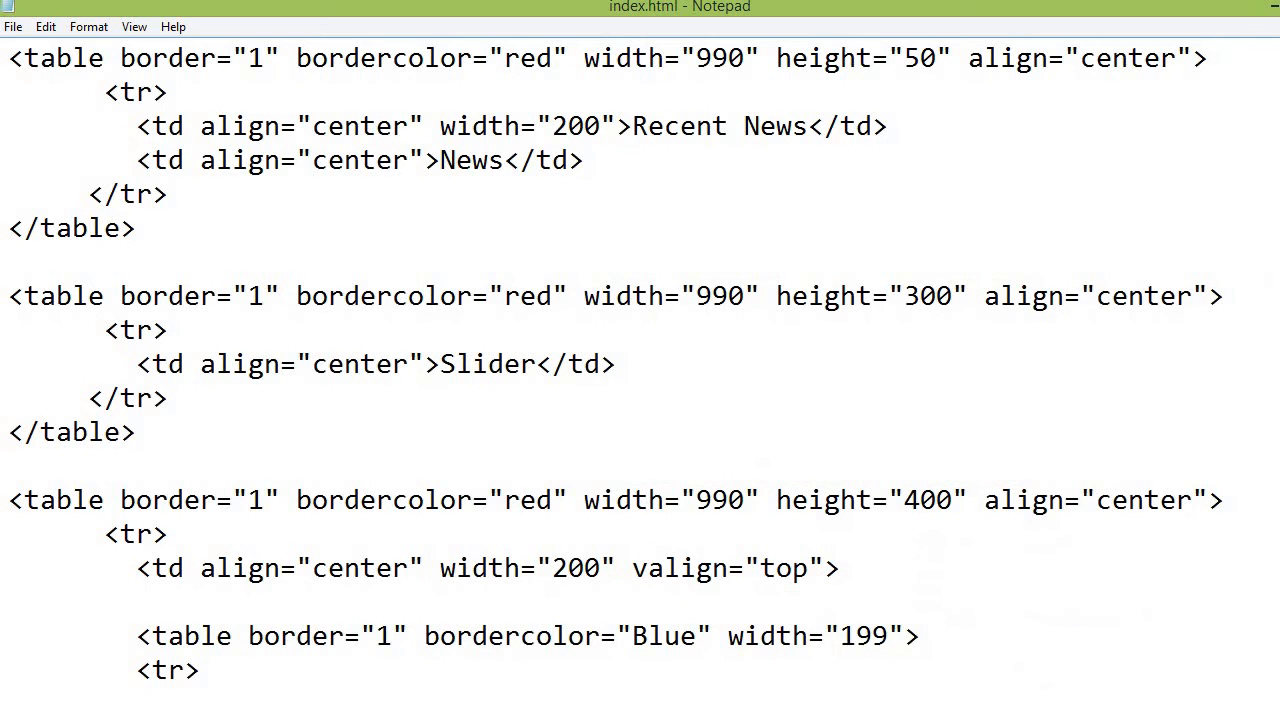
pyautogui.click(350, 718)
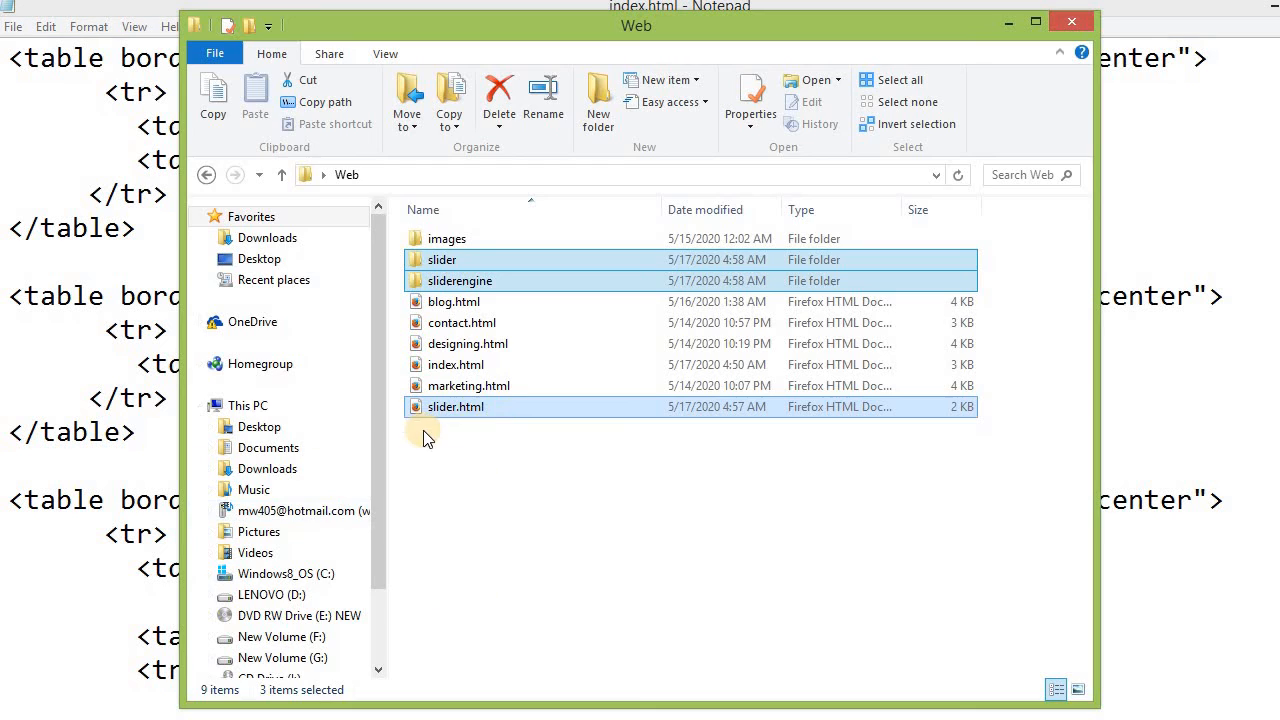
pyautogui.click(514, 408)
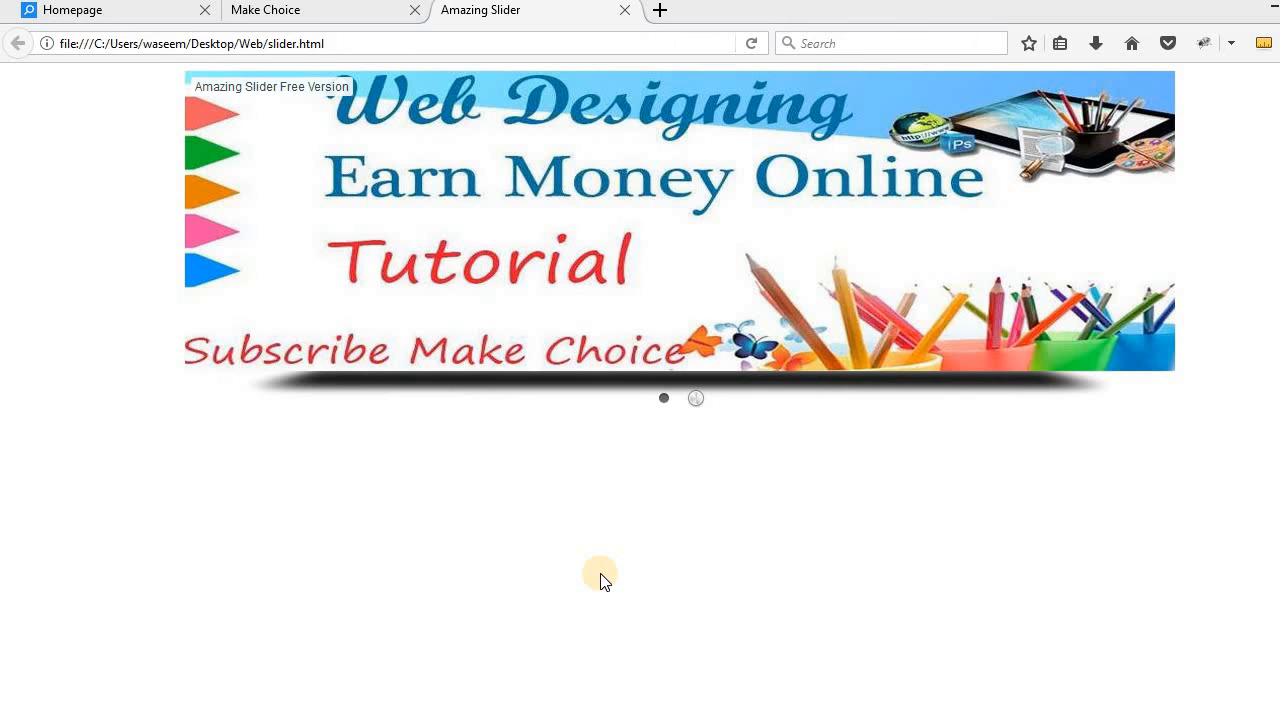
# - Step forward and back through the slides on the published slider page to check the transitions
pyautogui.moveTo(1080, 194)
pyautogui.click(1154, 222)
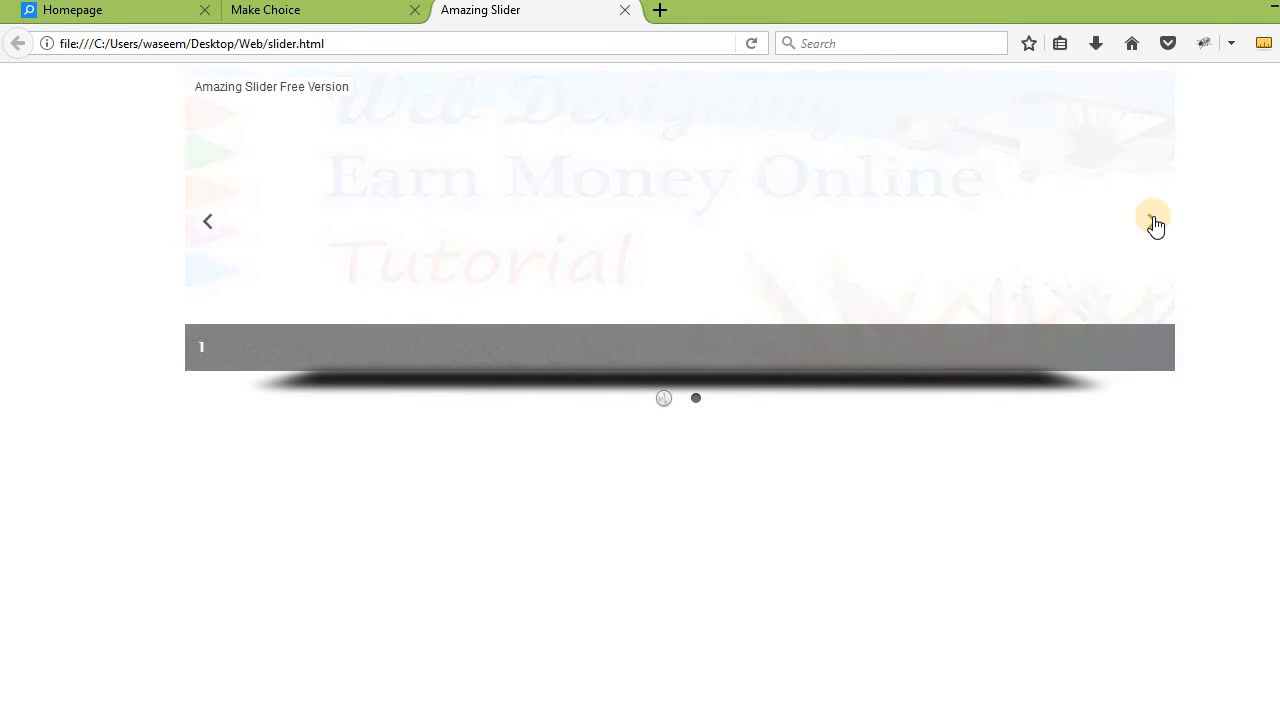
pyautogui.click(1154, 222)
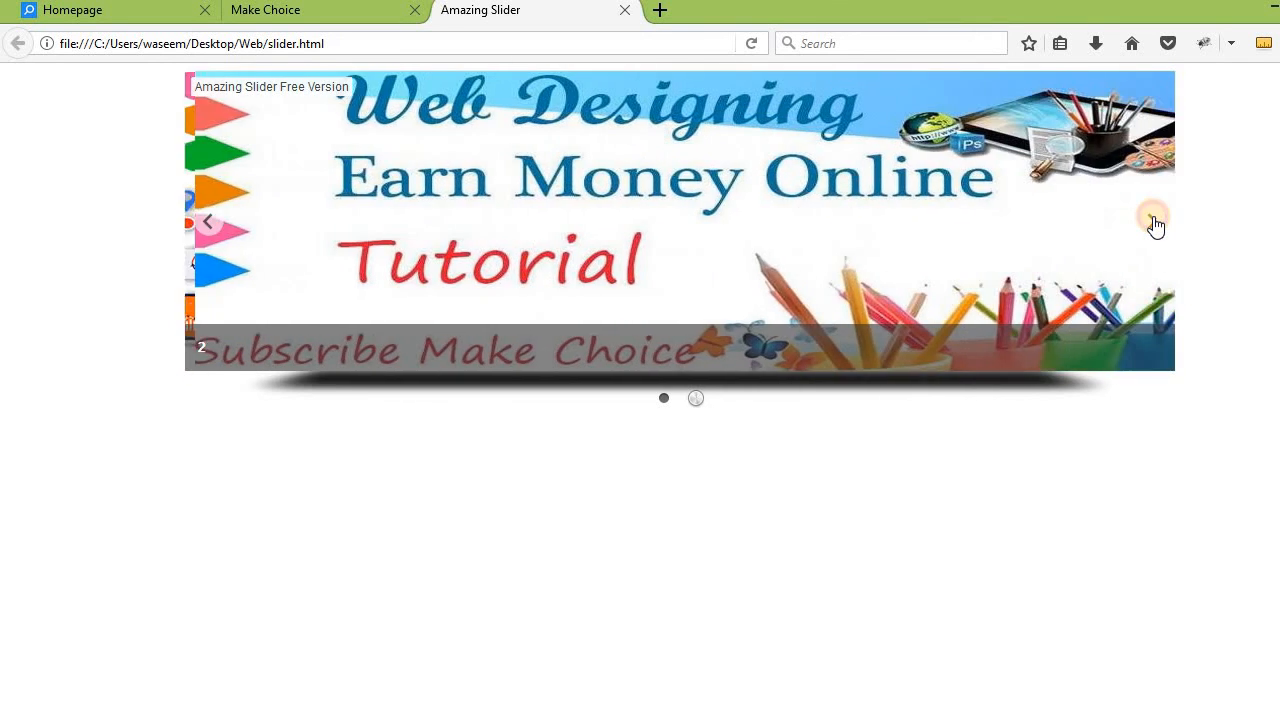
pyautogui.click(1154, 222)
pyautogui.click(1154, 222)
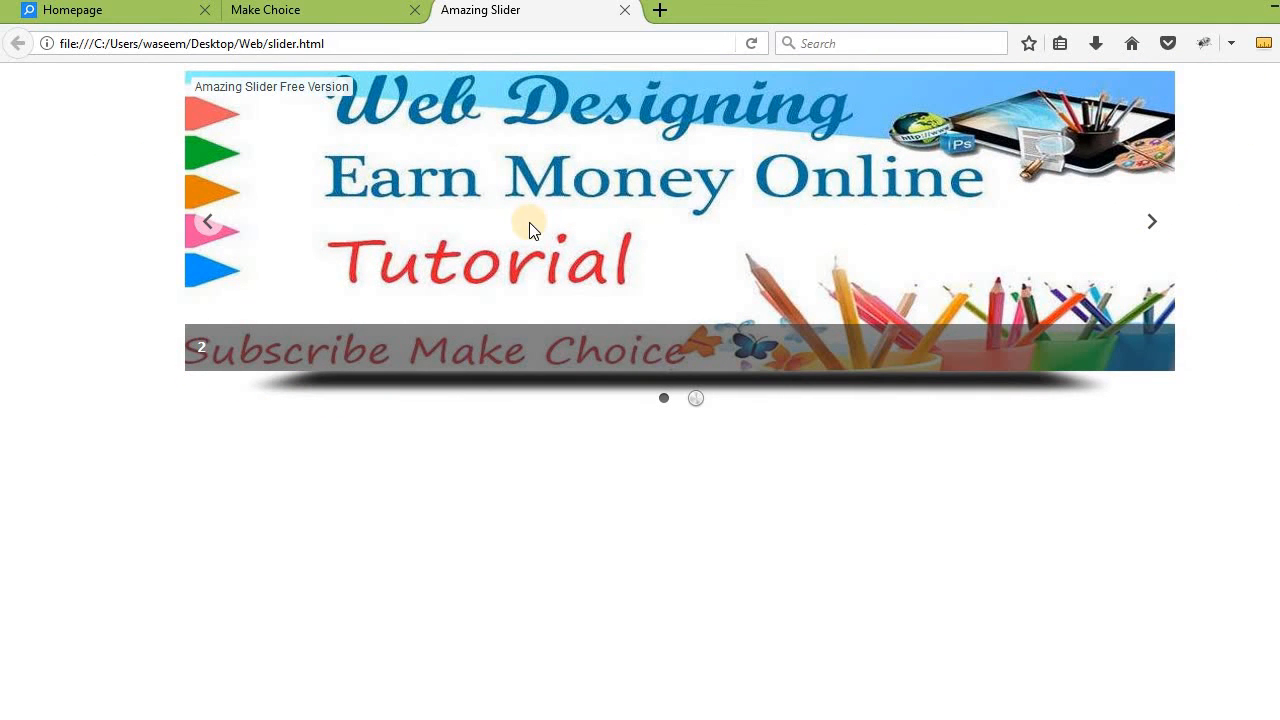
pyautogui.click(210, 222)
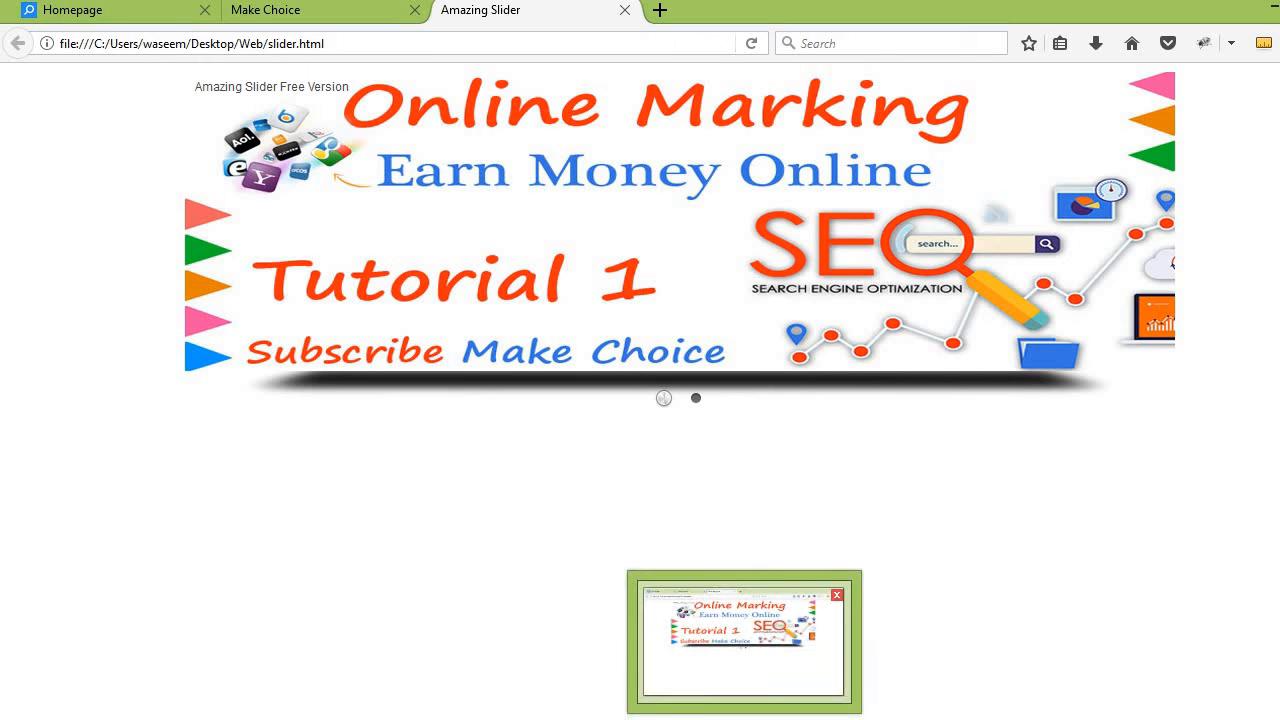
# - Show the Make Choice home page in the browser and examine its Slider area
pyautogui.click(735, 715)
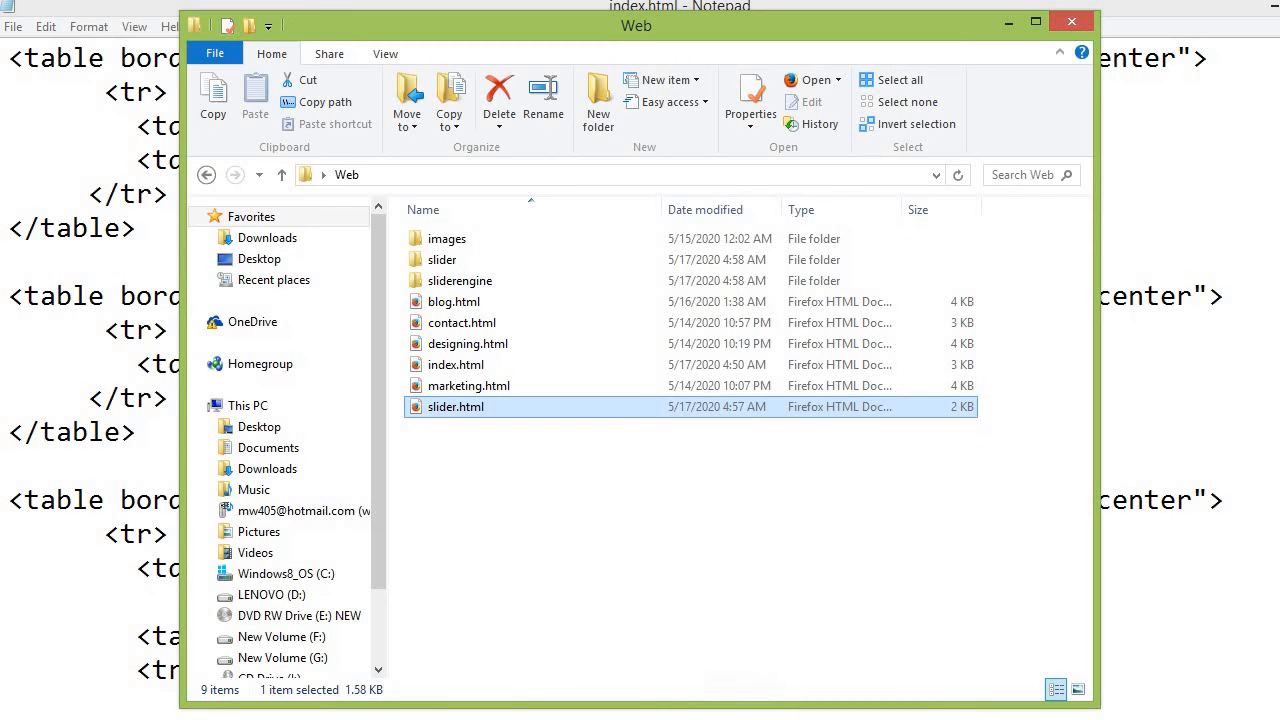
pyautogui.click(735, 715)
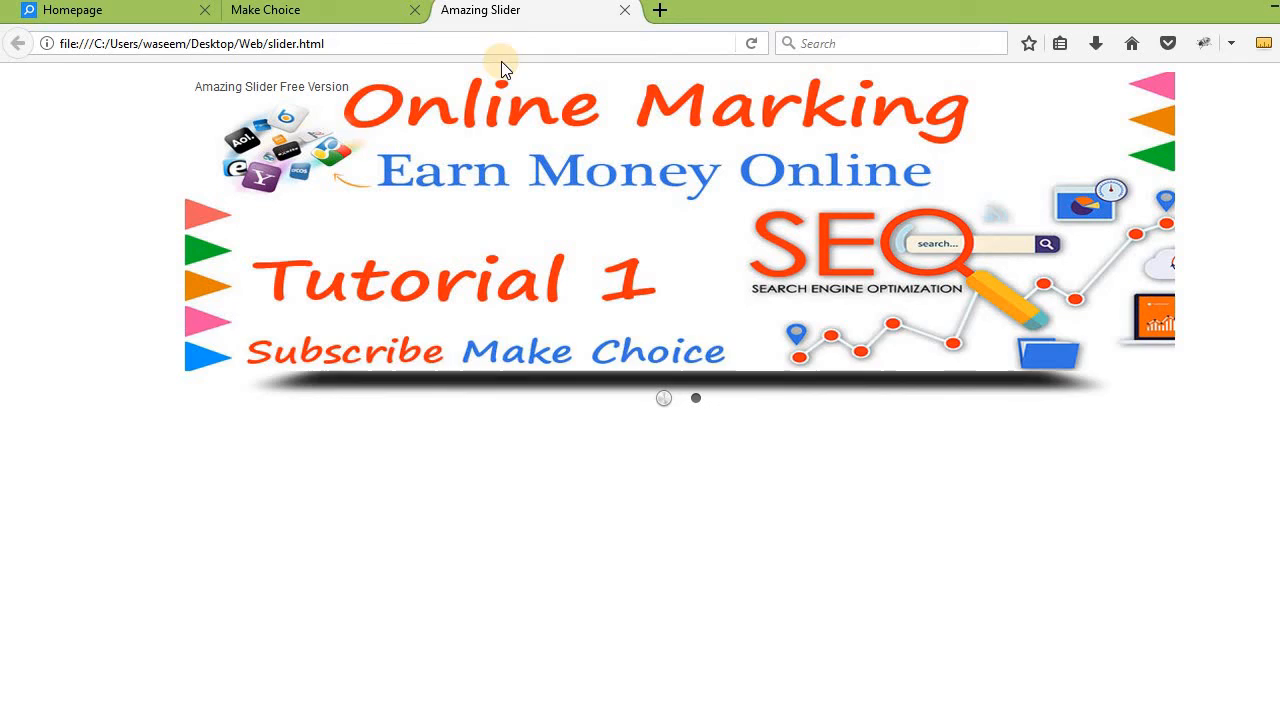
pyautogui.click(345, 13)
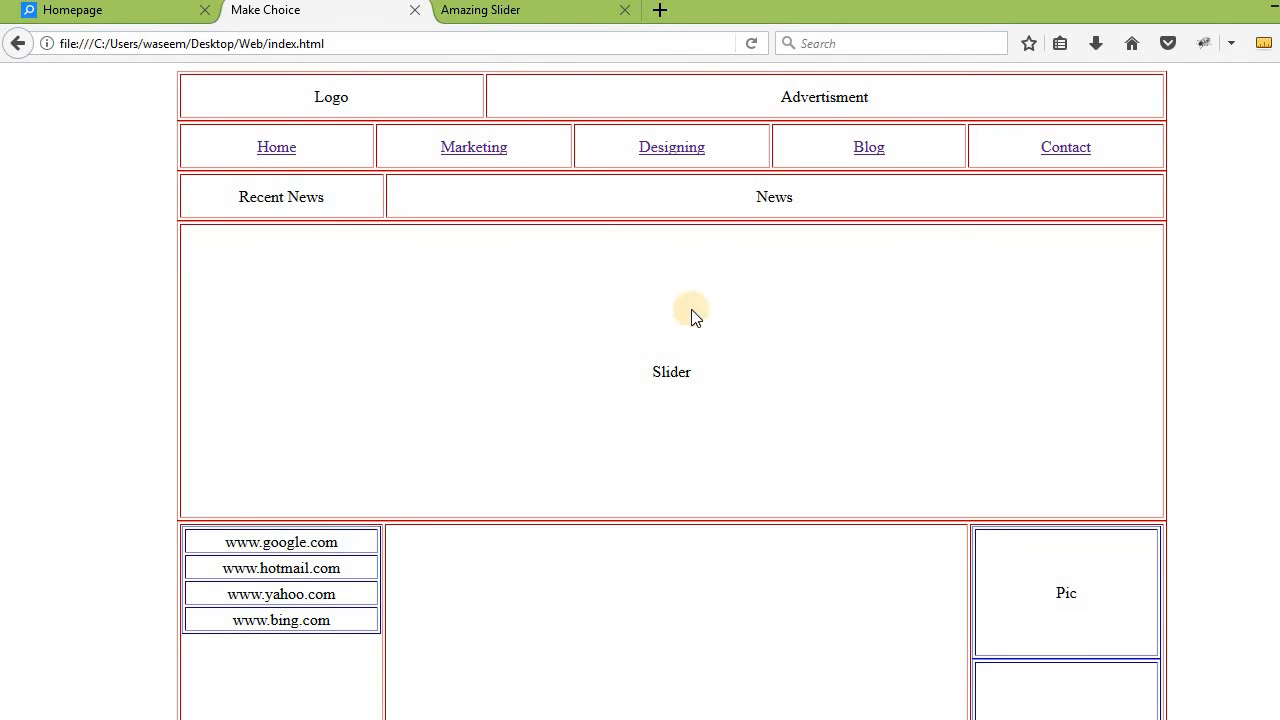